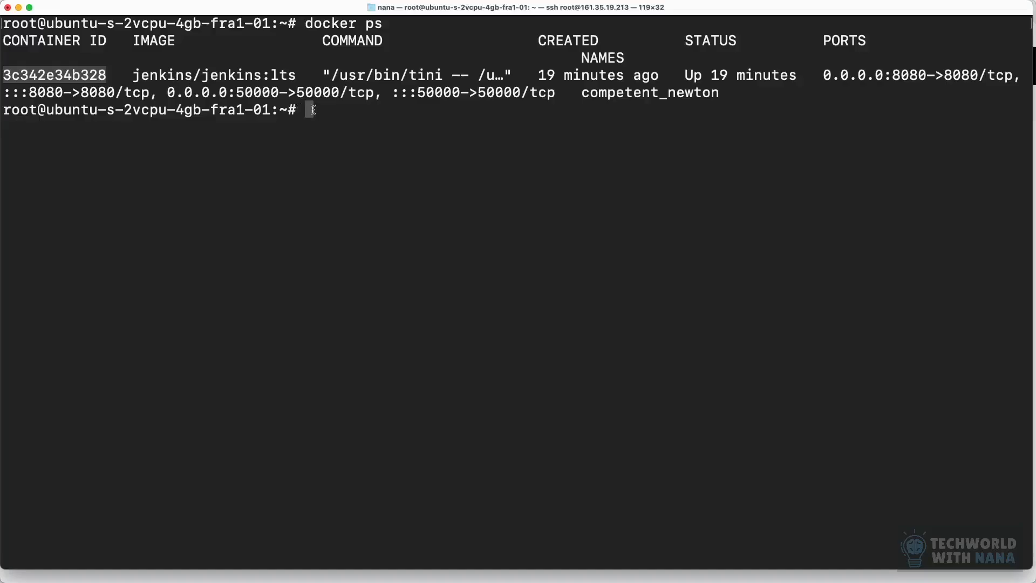
# Step: Open an interactive bash shell as user 0 in the Jenkins container with docker exec -u 0 -it 3c342e34b328 bash
pyautogui.click(368, 117)
pyautogui.write('do')
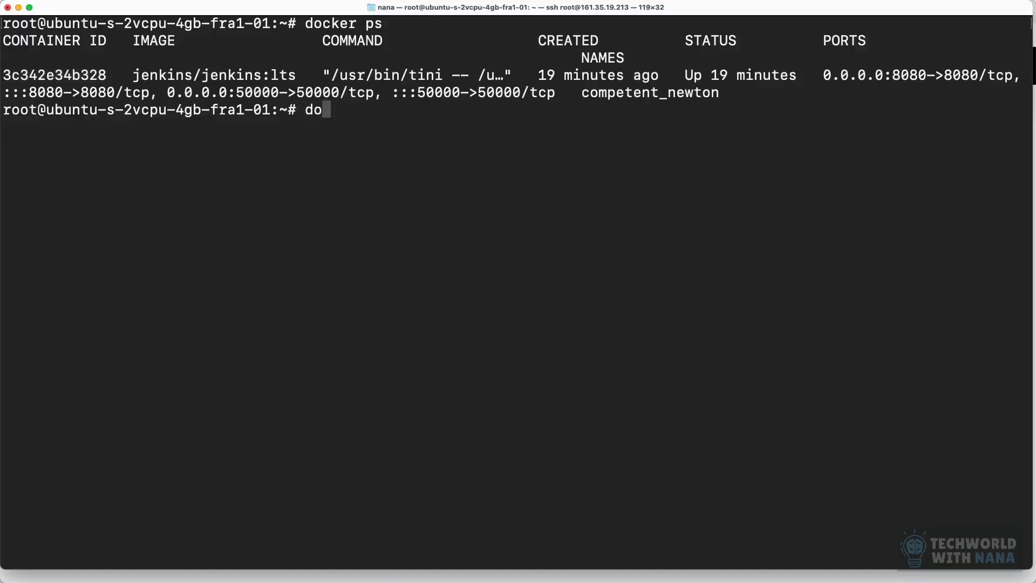
pyautogui.write('cker')
pyautogui.write('ex')
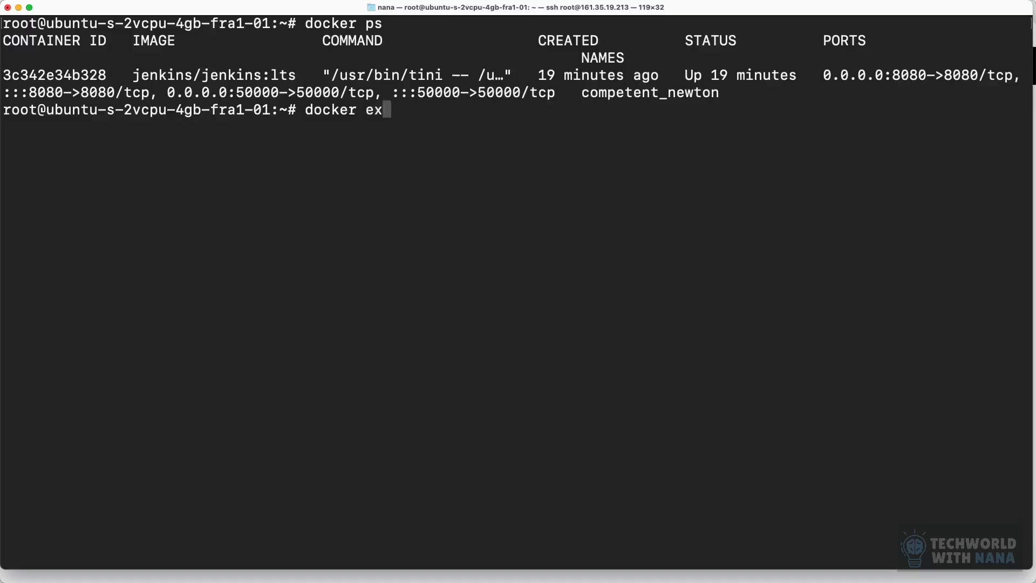
pyautogui.write('ec -u ')
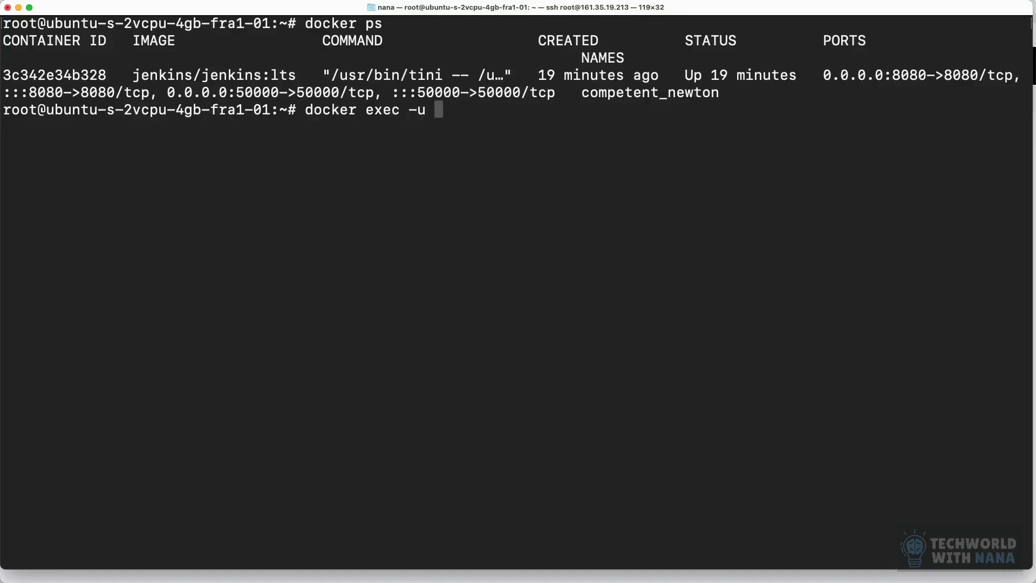
pyautogui.write('-')
pyautogui.press('BackSpace')
pyautogui.write('0 -it')
pyautogui.doubleClick(68, 75)
pyautogui.write('3c342e34b328')
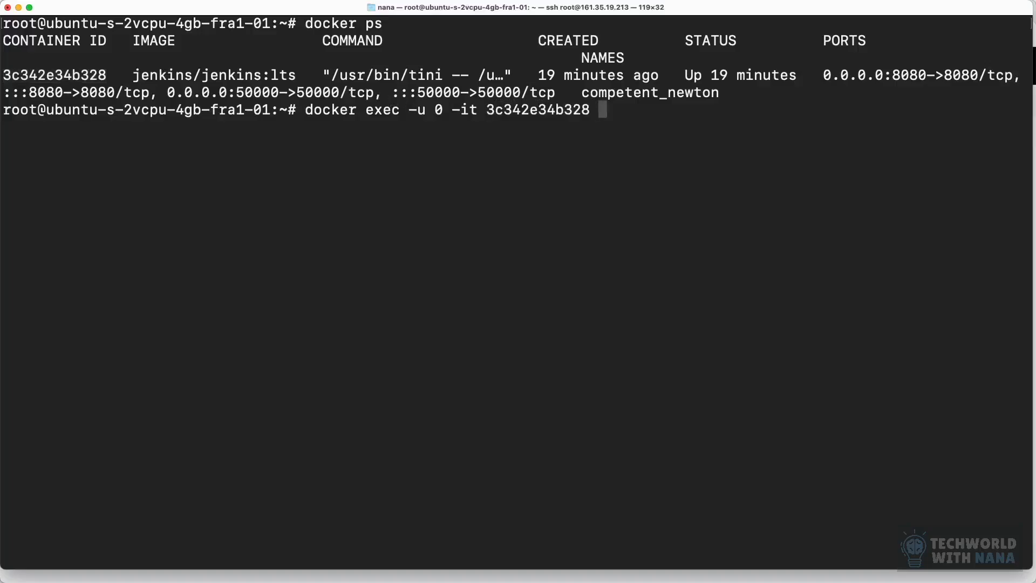
pyautogui.write('bash')
pyautogui.press('Return')
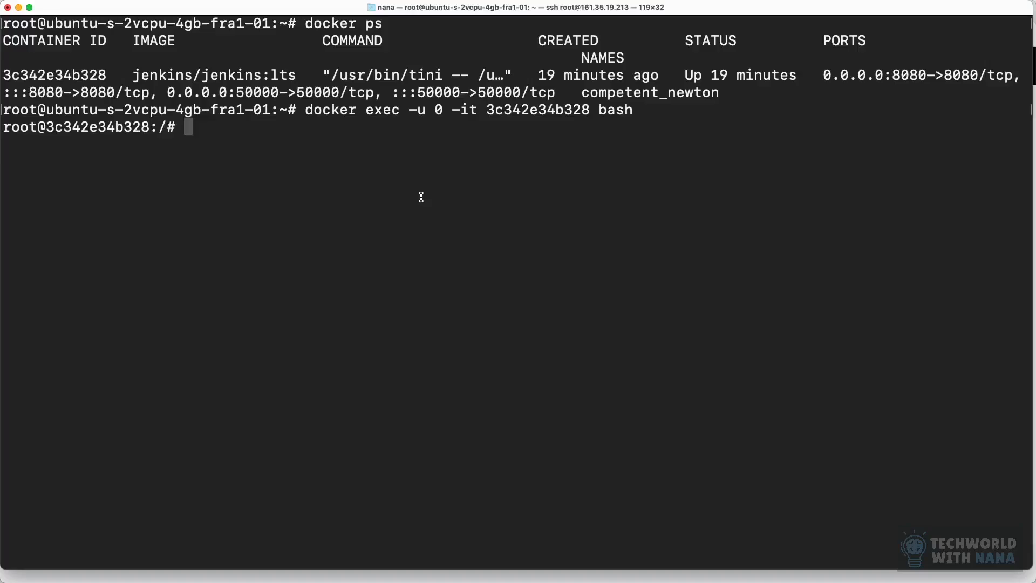
# Step: Install the stable Linux amd64 kubectl with the one-line curl, chmod +x and mv command, placing it at /usr/local/bin/kubectl
pyautogui.write('curl -LO https://storage.googleapis.com/kubernetes-release/release/$(curl -s https://storage.googleapis.com/kubernetes-release/release/stable.txt)/bin/linux/amd64/kubectl; chmod +x ./kubectl; mv ./kubectl /usr/local/bin/kubectl')
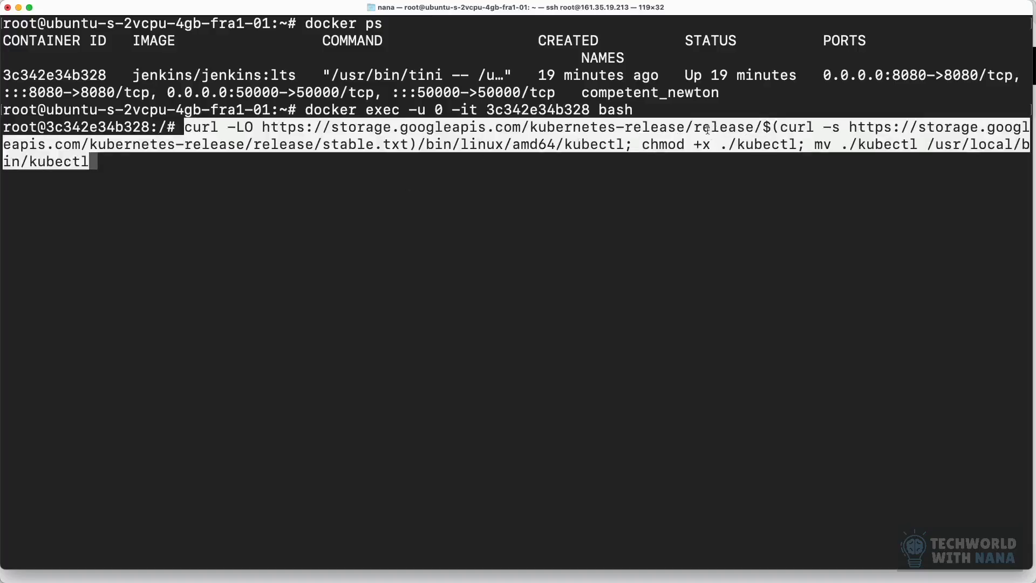
pyautogui.press('Right')
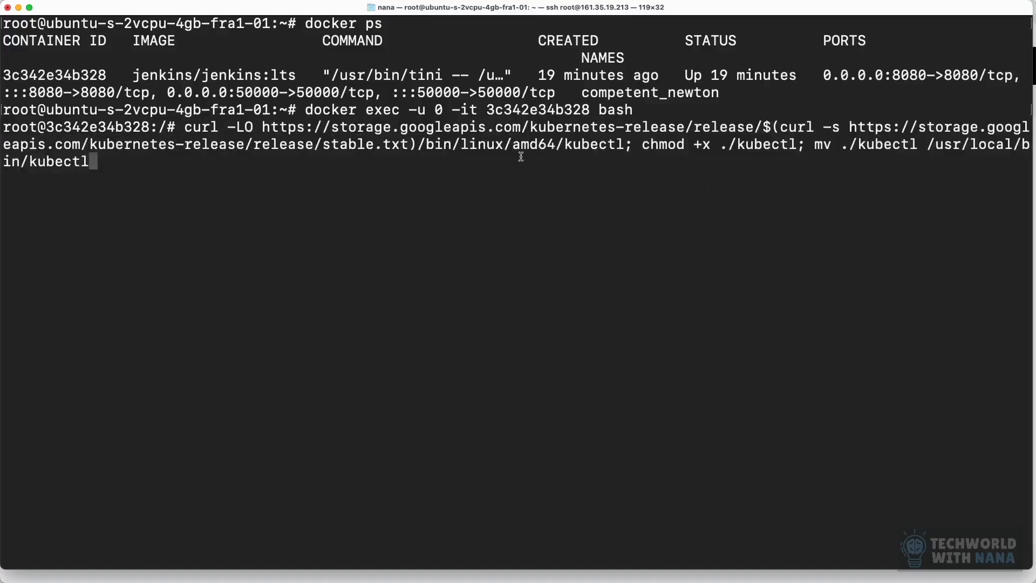
pyautogui.moveTo(408, 145); pyautogui.dragTo(322, 145)
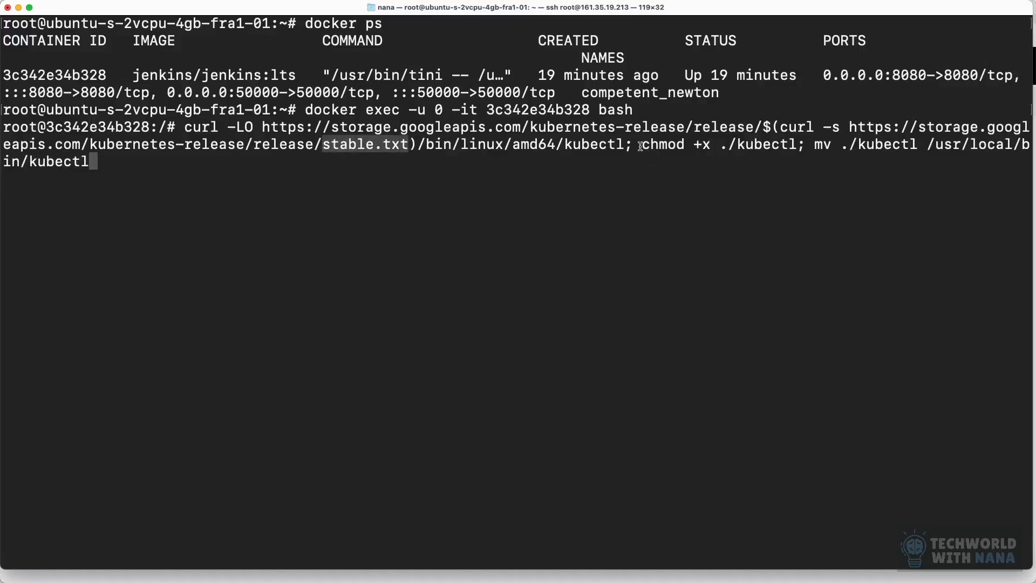
pyautogui.moveTo(640, 144); pyautogui.dragTo(713, 144)
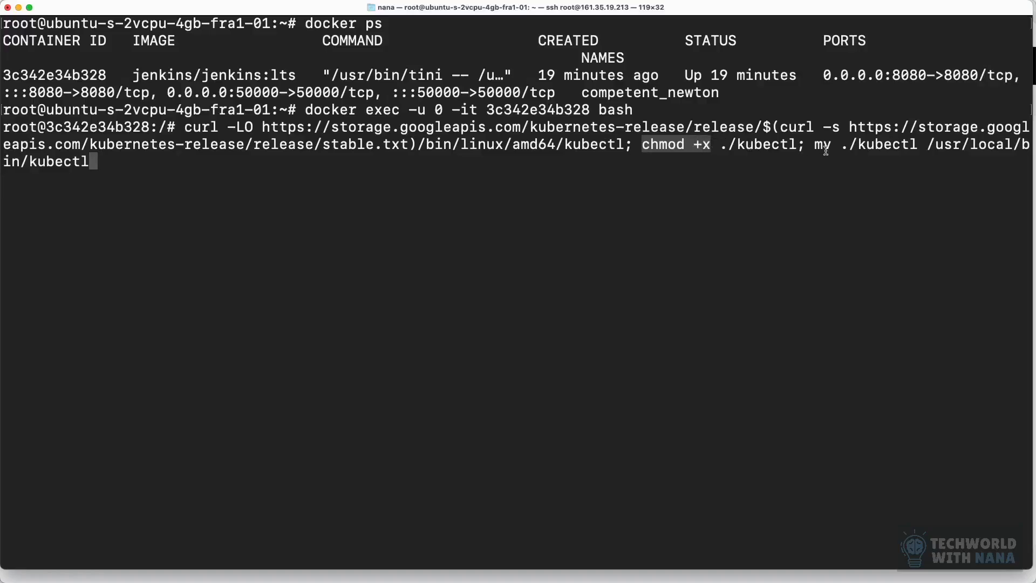
pyautogui.doubleClick(774, 145)
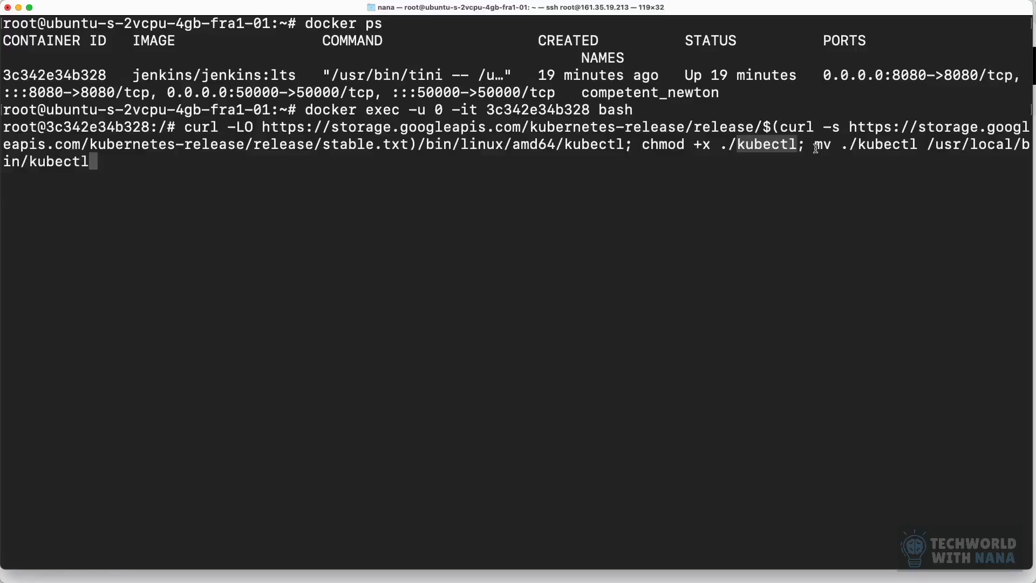
pyautogui.moveTo(812, 145); pyautogui.dragTo(917, 161)
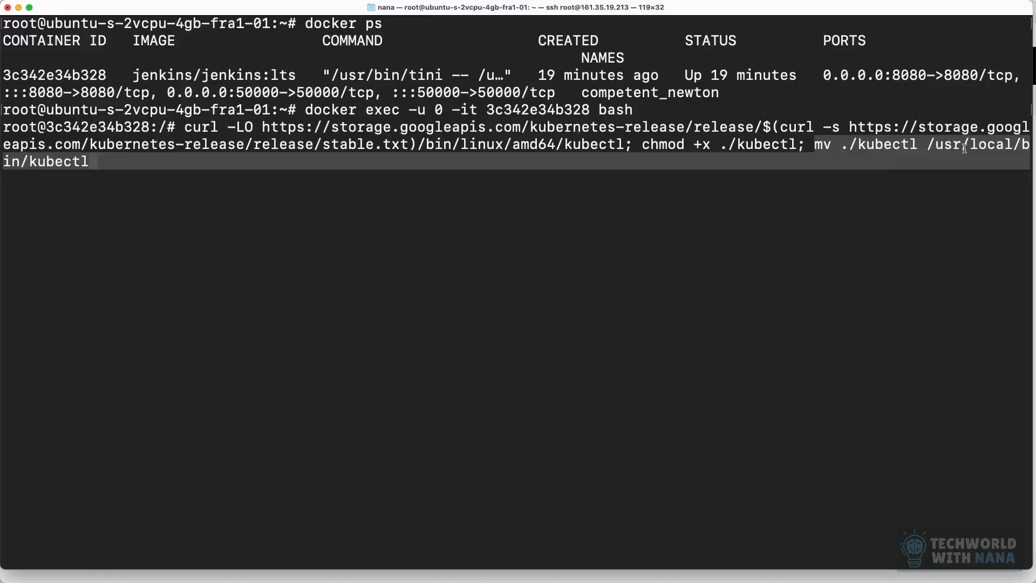
pyautogui.click(142, 159)
pyautogui.press('Return')
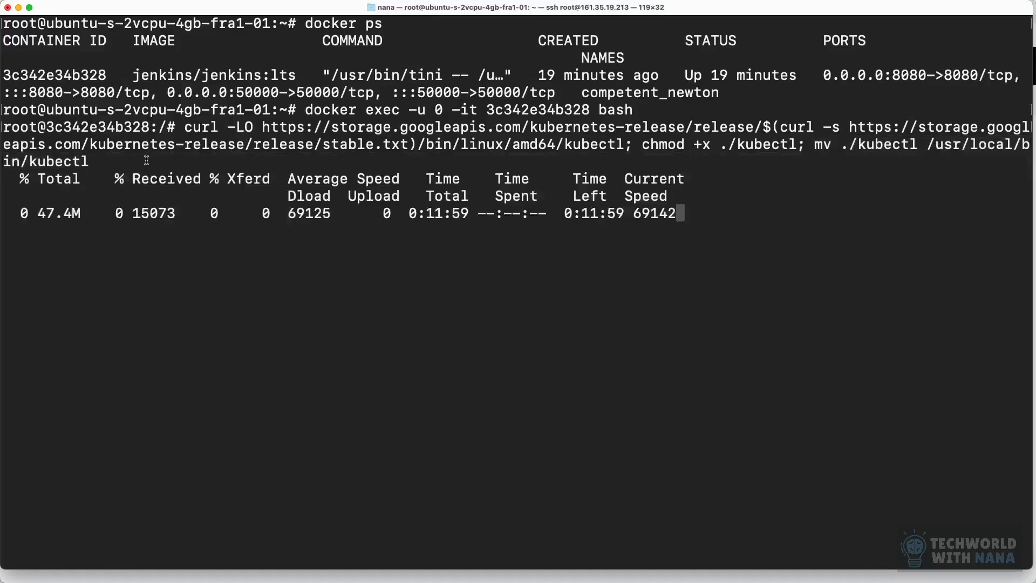
# Step: Check the kubectl installation inside the container with kubectl version and examine the client version and the server error
pyautogui.write('kubect')
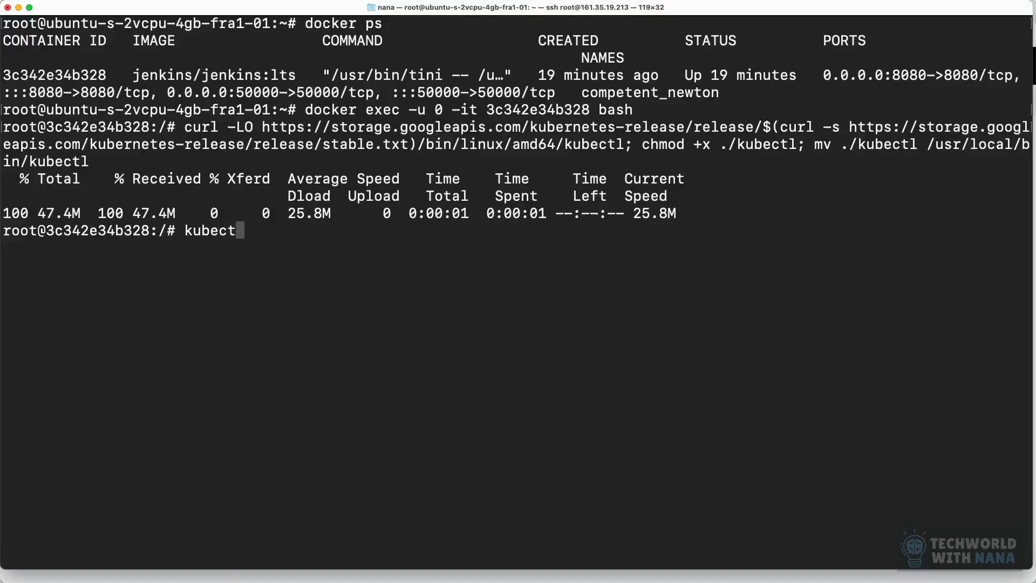
pyautogui.write('l version')
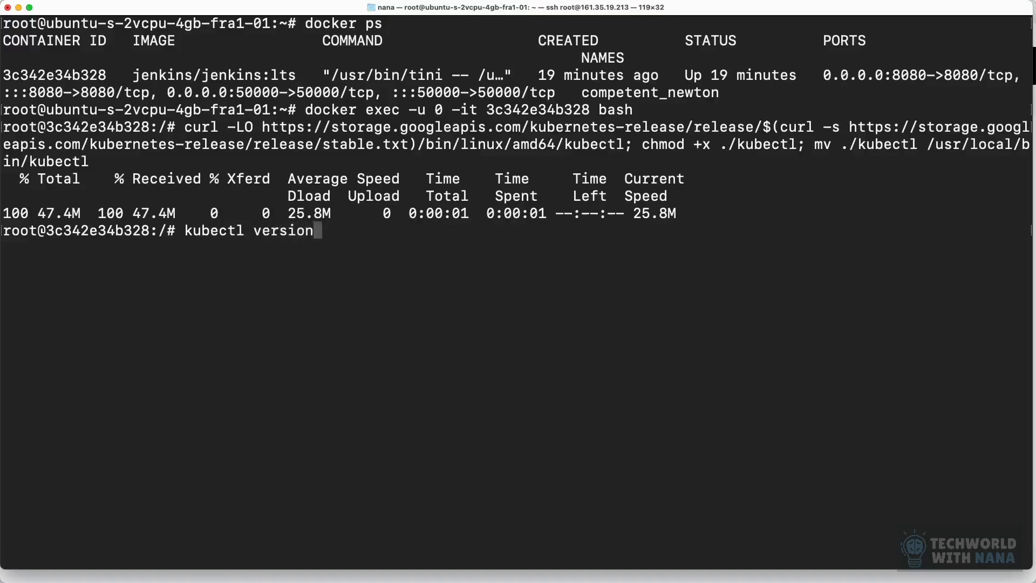
pyautogui.press('Return')
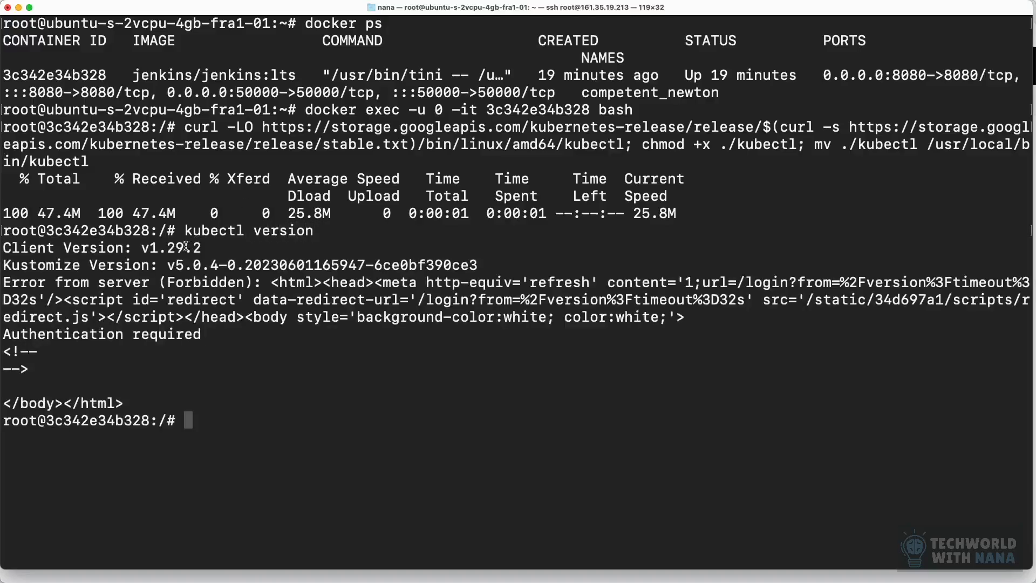
pyautogui.moveTo(204, 247); pyautogui.dragTo(150, 248)
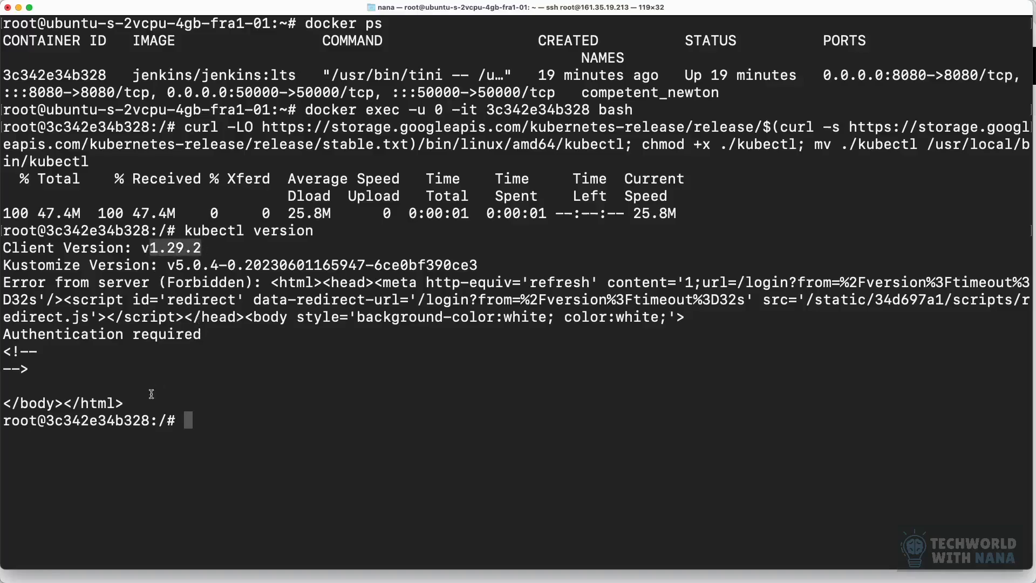
pyautogui.moveTo(67, 368); pyautogui.dragTo(40, 336)
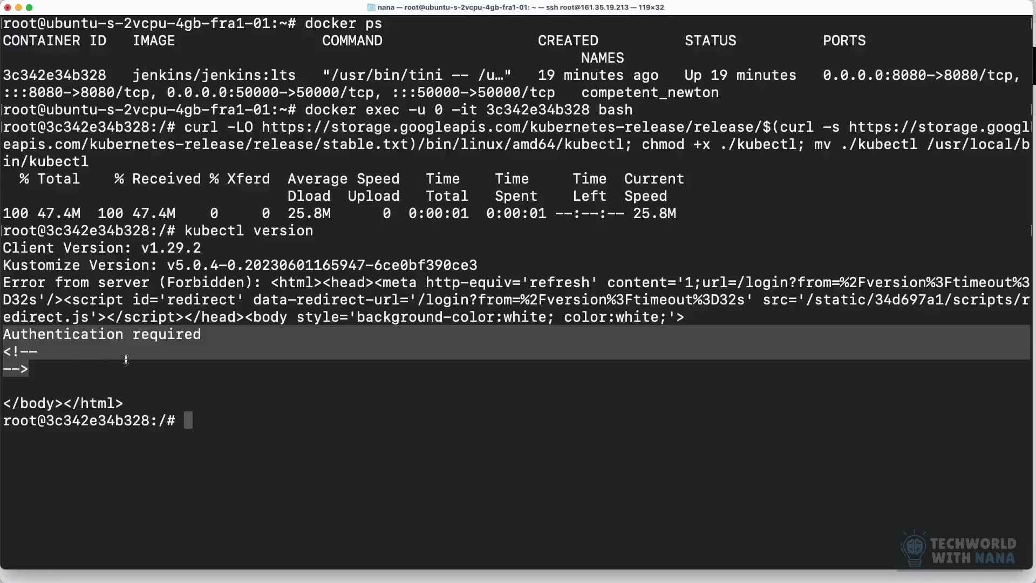
pyautogui.click(235, 405)
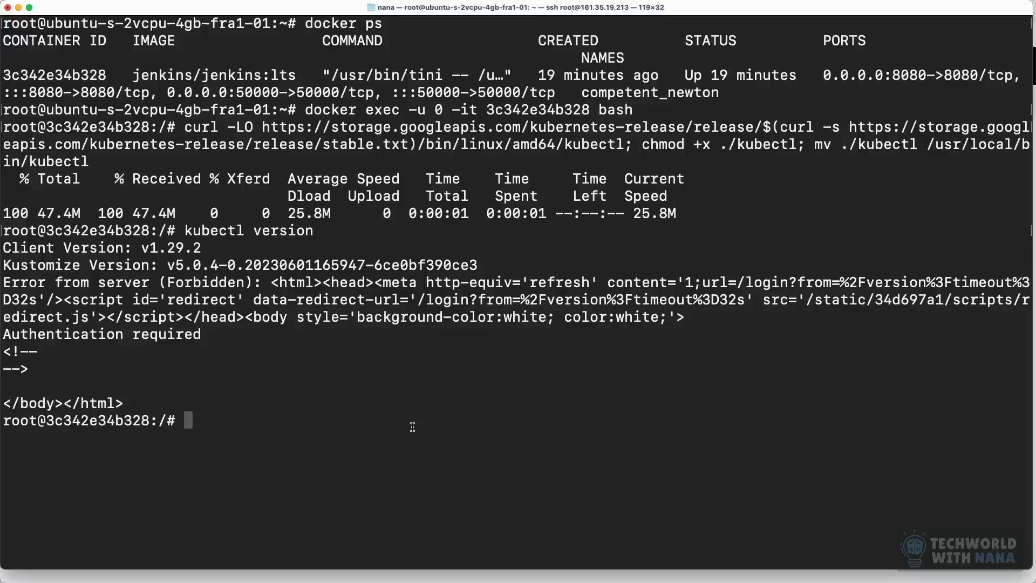
# Step: Download the v0.6.11 linux_amd64 release from GitHub with curl as aws-iam-authenticator, and list the current directory
pyautogui.write('curl -Lo aws-iam-authenticator https://github.com/kubernetes-sigs/aws-iam-authenticator/releases/download/v0.6.11/aws-iam-authenticator_0.6.11_linux_amd64')
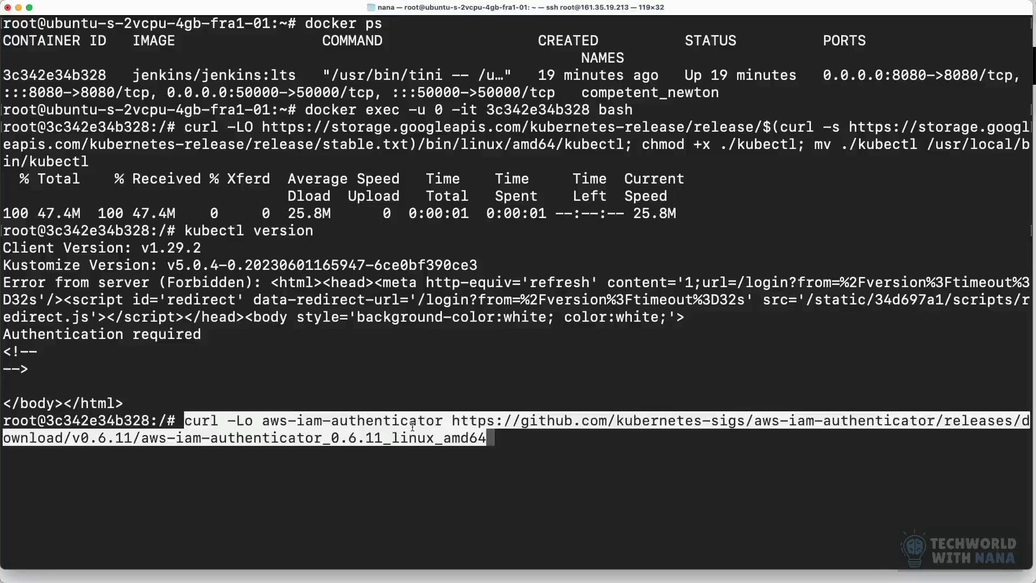
pyautogui.press('Return')
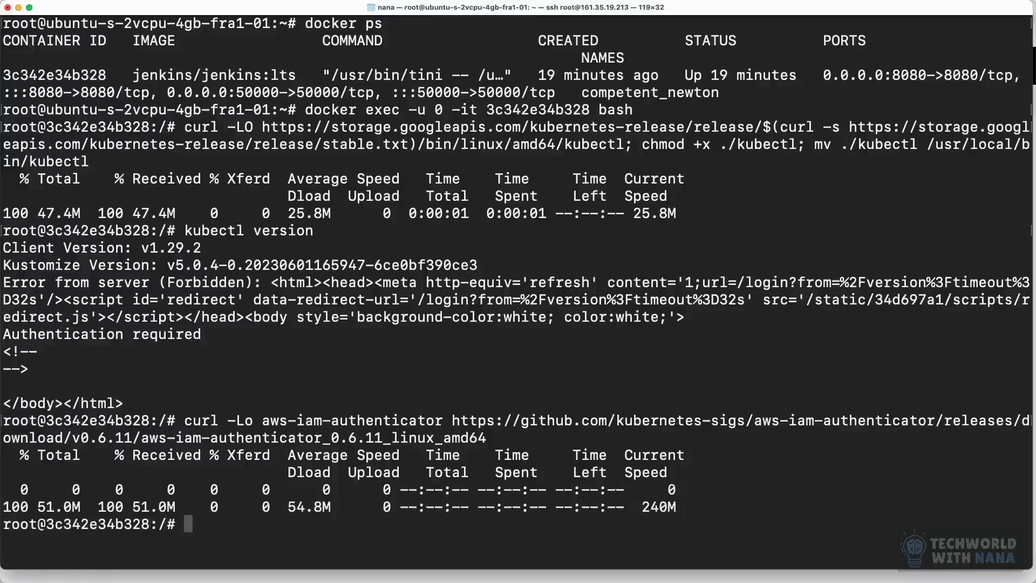
pyautogui.write('ls')
pyautogui.press('Return')
pyautogui.moveTo(186, 524); pyautogui.dragTo(3, 524)
pyautogui.click(220, 555)
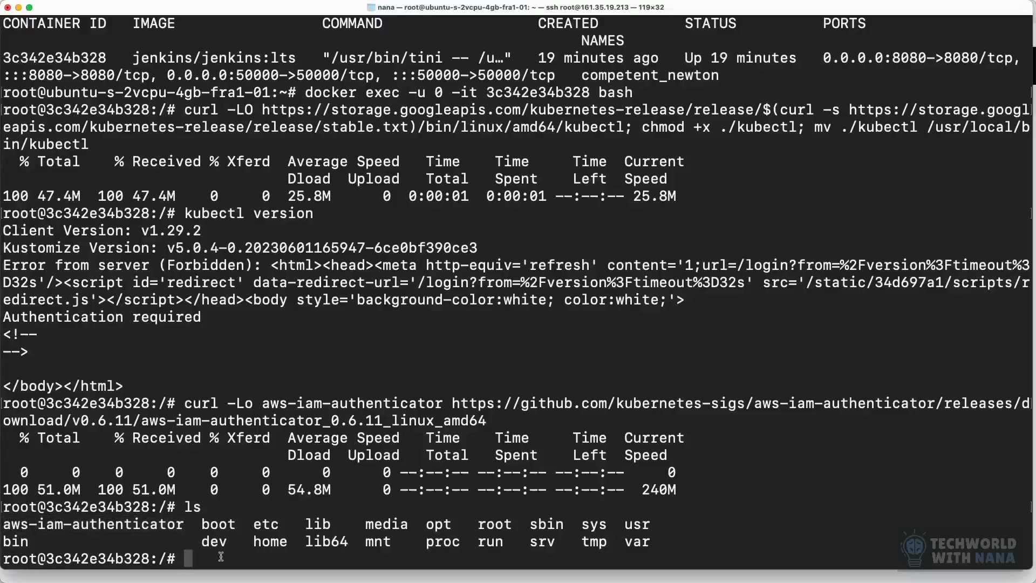
# Step: Make the downloaded ./aws-iam-authenticator file executable with chmod +x
pyautogui.write('chmod +x ./a')
pyautogui.press('Tab')
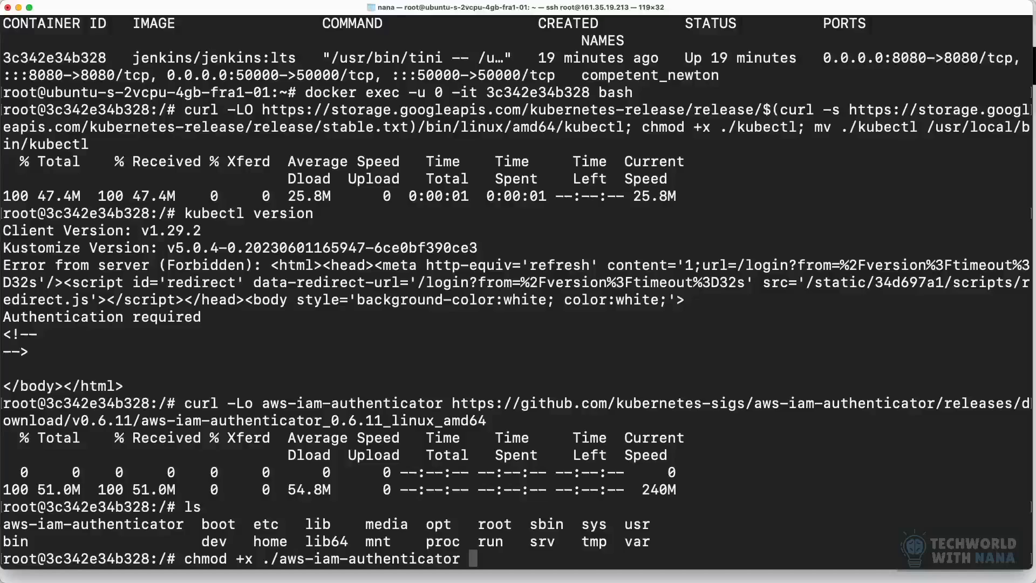
pyautogui.press('Return')
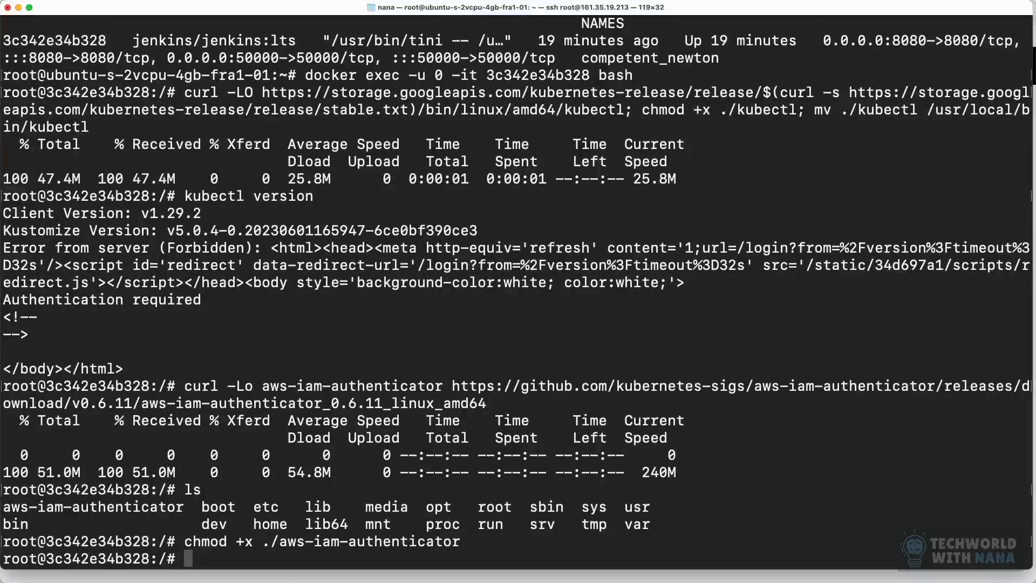
# Step: Move ./aws-iam-authenticator into the /usr/local/bin directory
pyautogui.write('mv ./a')
pyautogui.press('Tab')
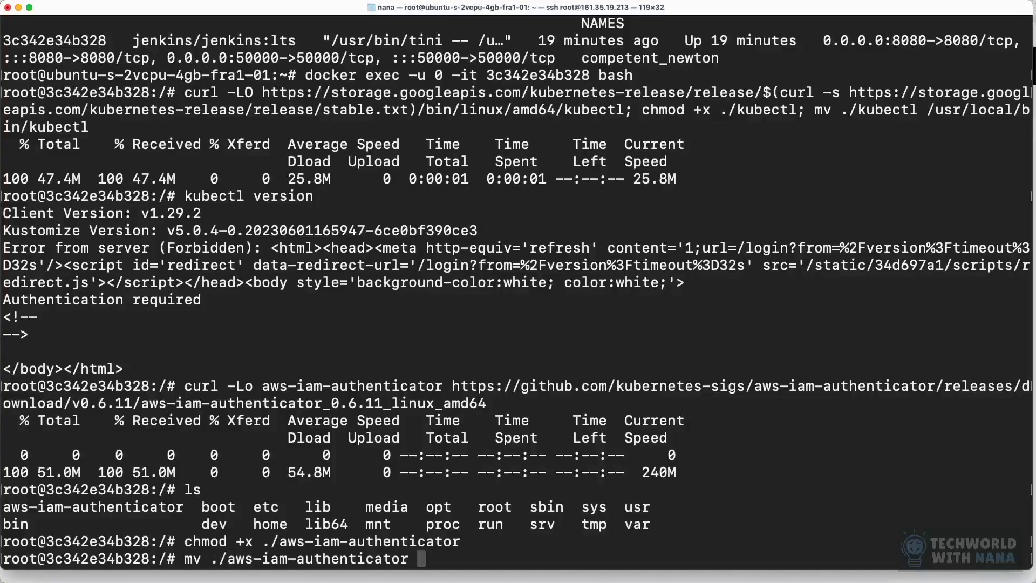
pyautogui.write('/usr/local/bin')
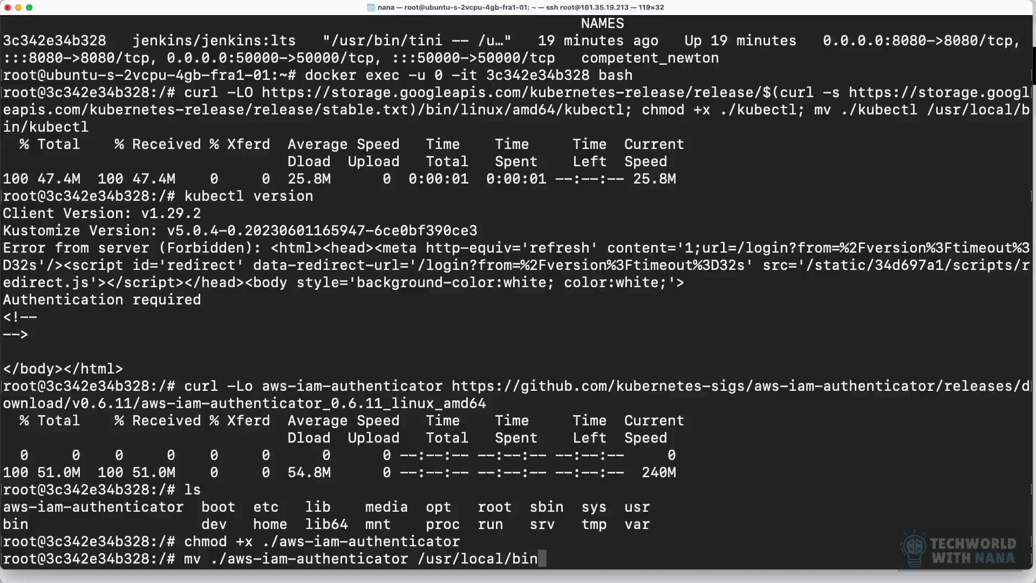
pyautogui.press('Return')
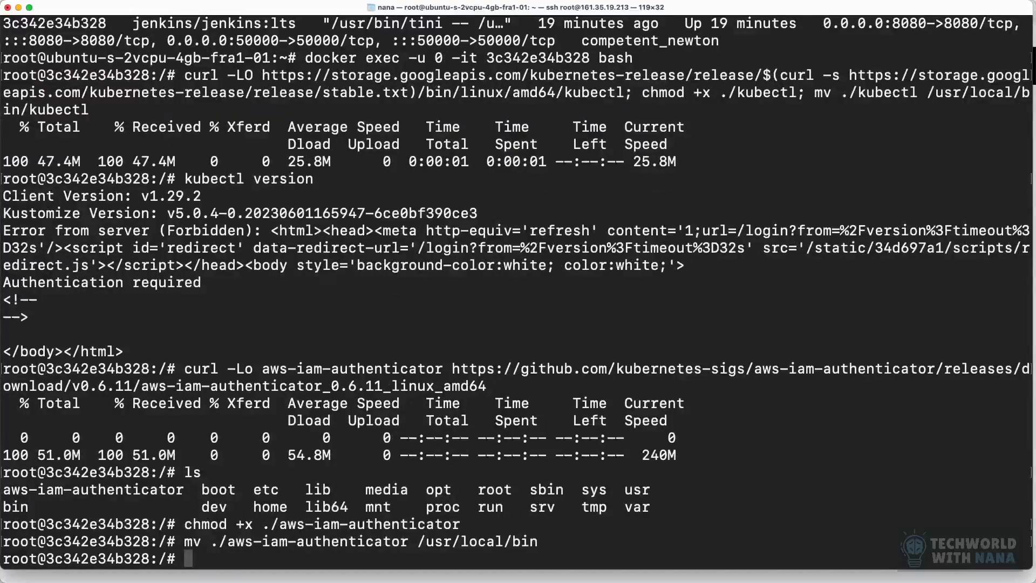
# Step: Run aws-iam-authenticator help to check that the tool is available as a command
pyautogui.moveTo(210, 541); pyautogui.dragTo(408, 543)
pyautogui.click(373, 558)
pyautogui.moveTo(229, 543); pyautogui.dragTo(411, 544)
pyautogui.press('super+c')
pyautogui.press('super+v')
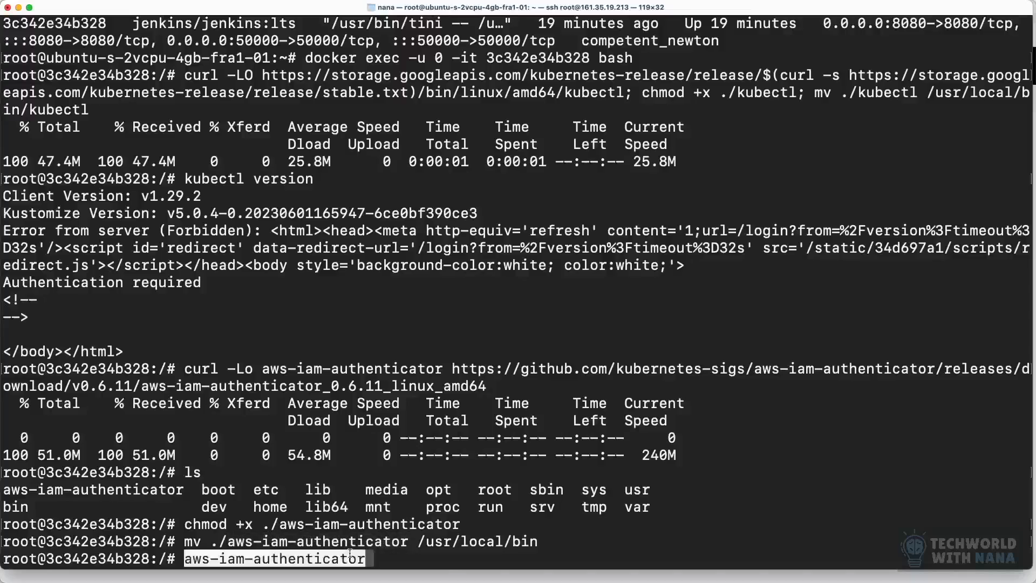
pyautogui.write('help')
pyautogui.press('Return')
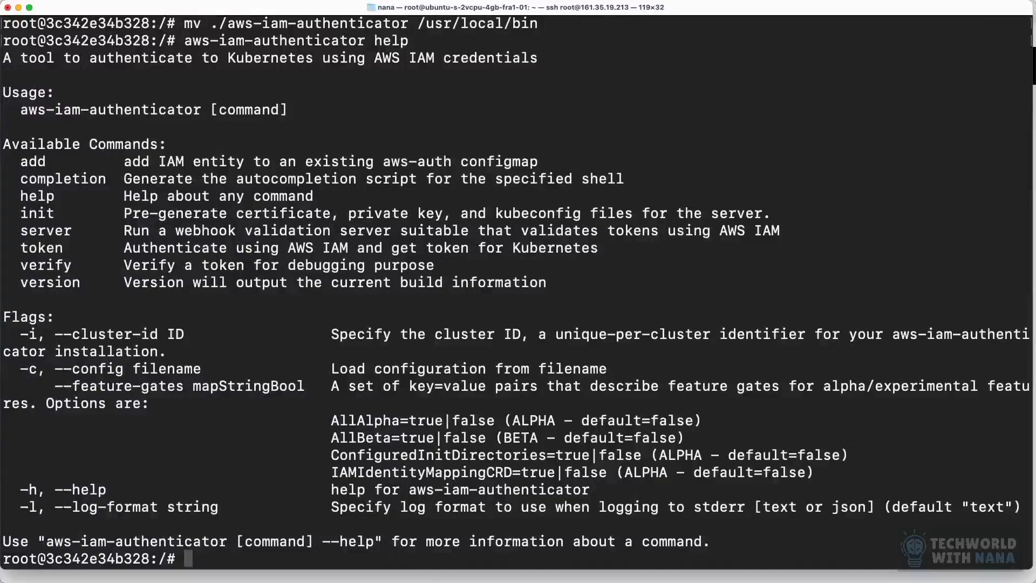
# Step: Clear the terminal and exit the container shell back to the Ubuntu host
pyautogui.write('clear')
pyautogui.press('Return')
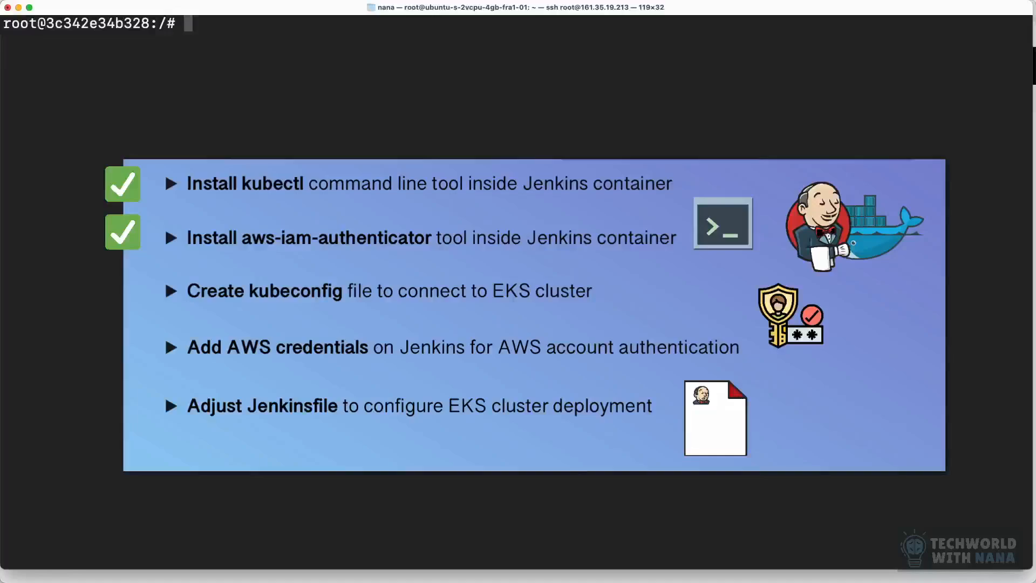
pyautogui.write('exit')
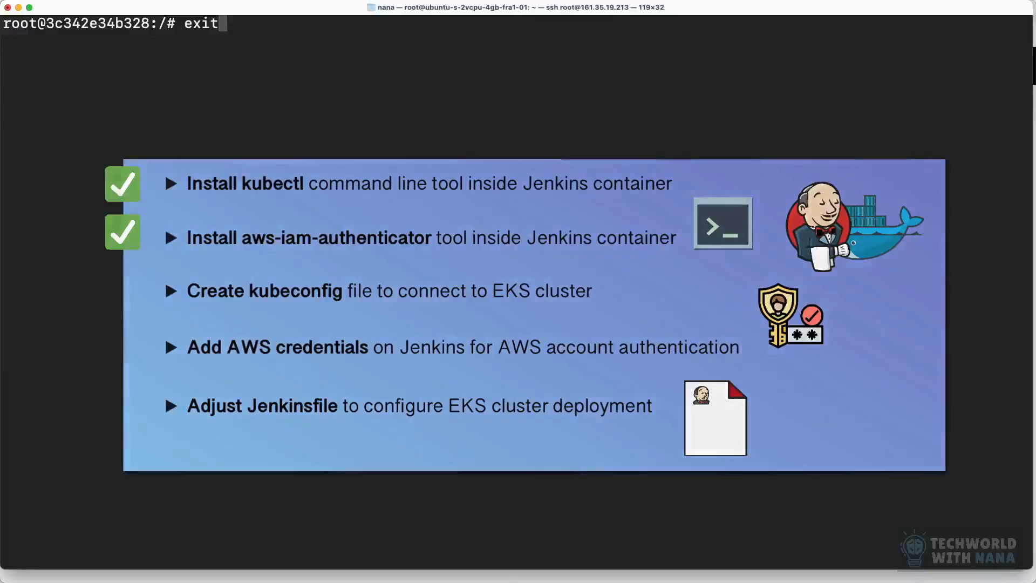
pyautogui.press('Return')
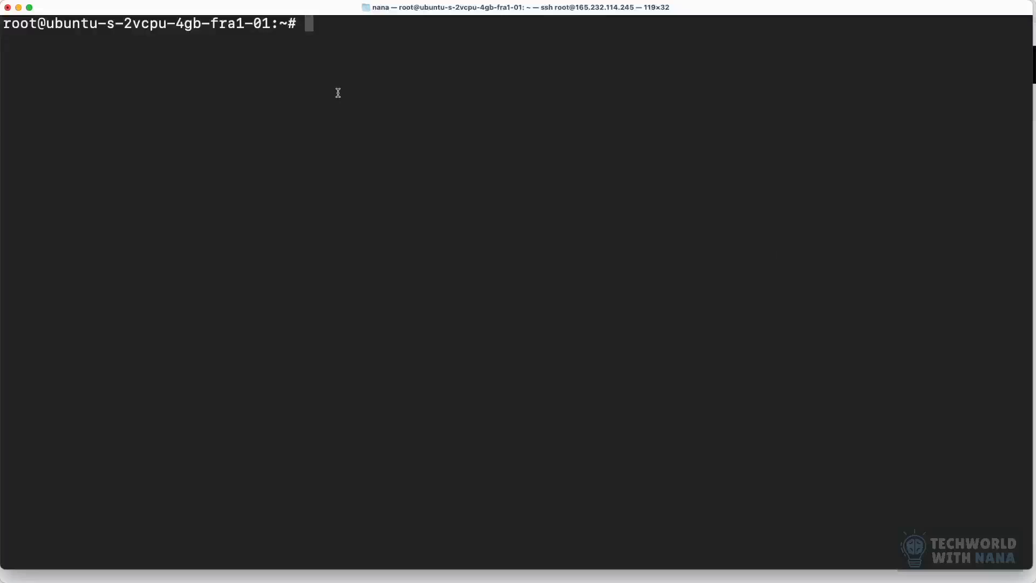
# Step: Create a file named config in vim and paste the kubeconfig template with the <endpoint-url> and <cluster-name> placeholders into it
pyautogui.write('vim config')
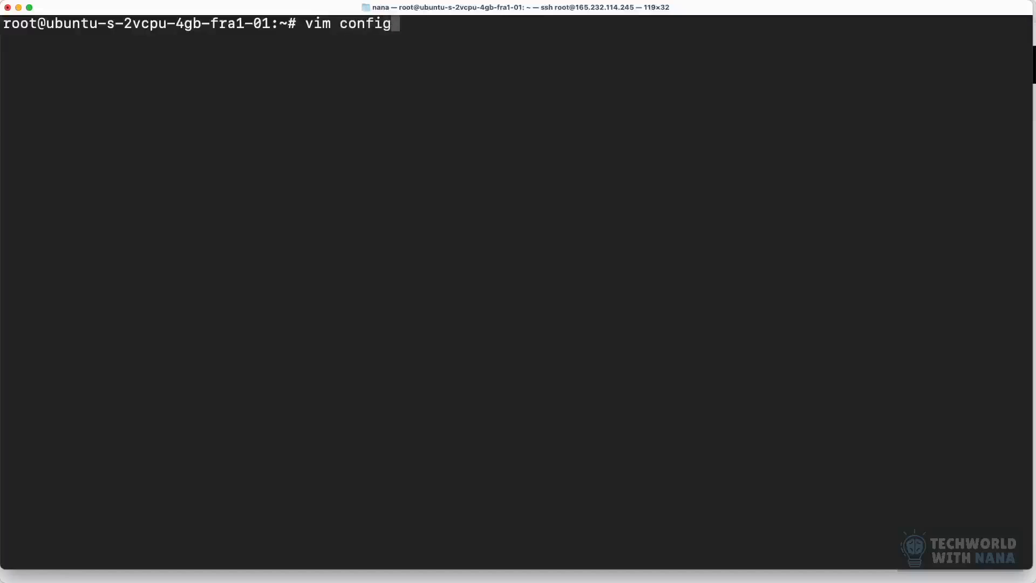
pyautogui.press('Return')
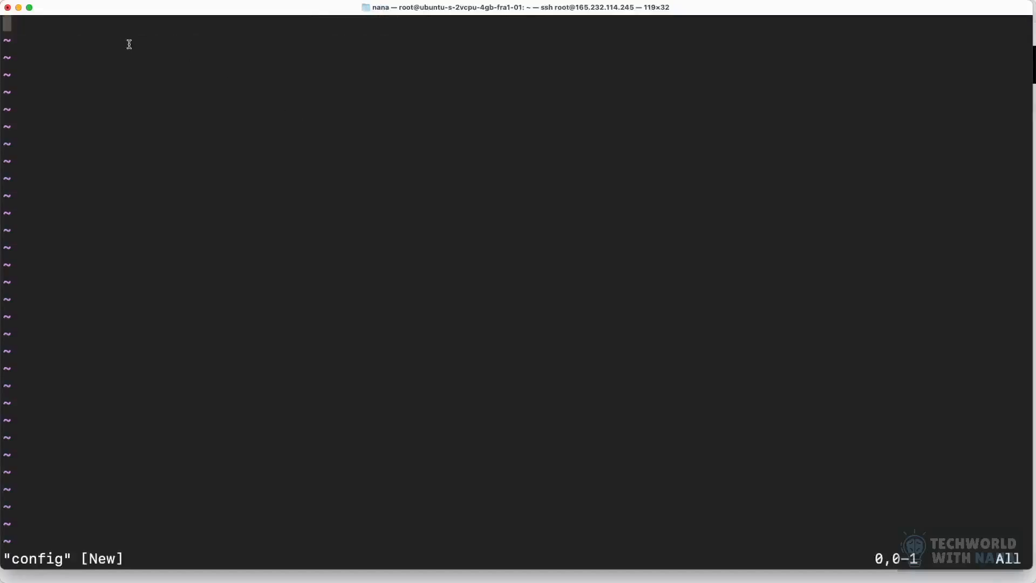
pyautogui.press('super+v')
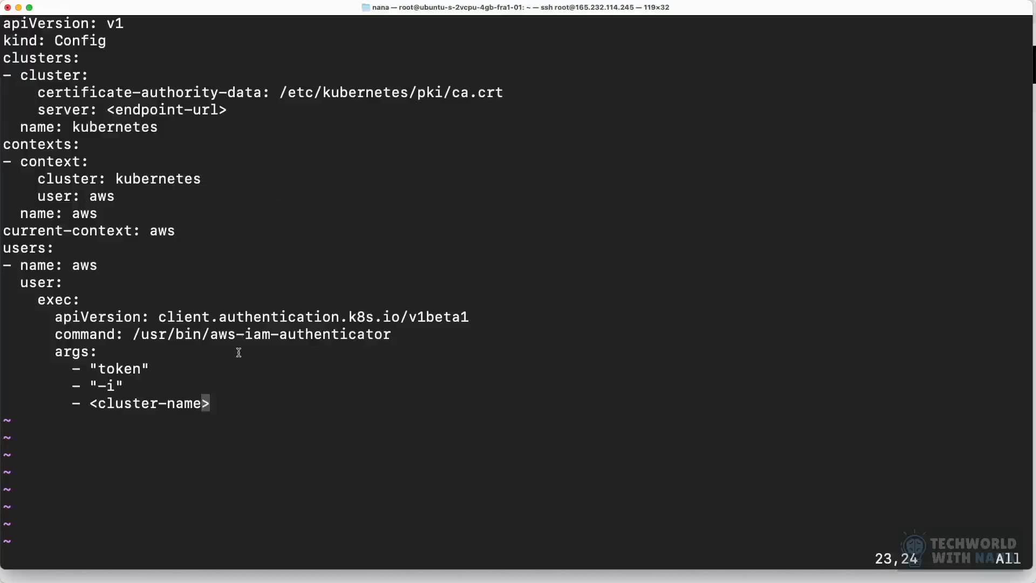
pyautogui.moveTo(217, 400); pyautogui.dragTo(73, 403)
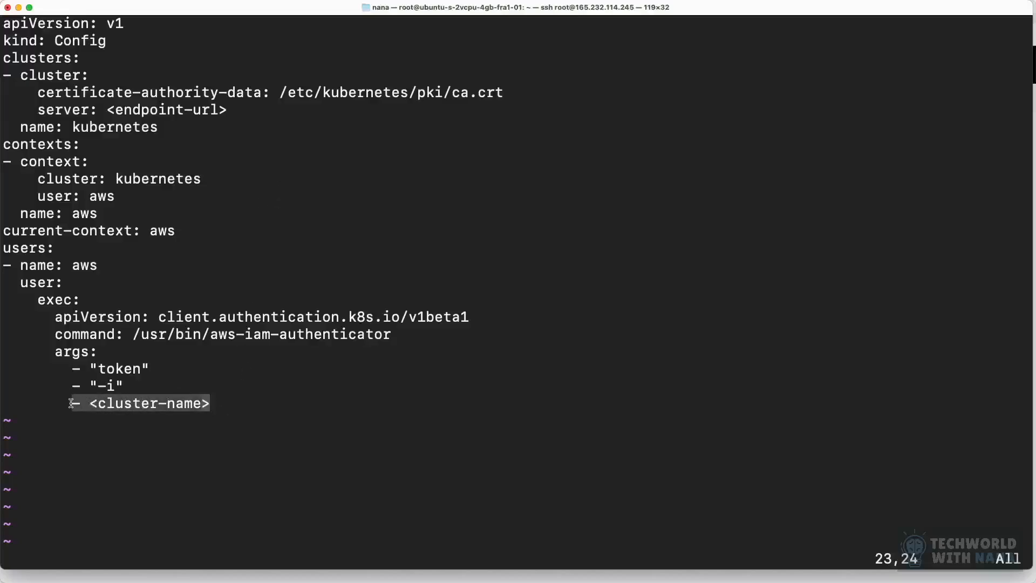
# Step: Replace the <cluster-name> placeholder in the args list with "demo-cluster", including the quotes
pyautogui.press('i')
pyautogui.press('BackSpace')
pyautogui.press('BackSpace')
pyautogui.press('BackSpace')
pyautogui.press('BackSpace')
pyautogui.press('BackSpace')
pyautogui.press('BackSpace')
pyautogui.press('BackSpace')
pyautogui.press('BackSpace')
pyautogui.press('BackSpace')
pyautogui.press('BackSpace')
pyautogui.press('BackSpace')
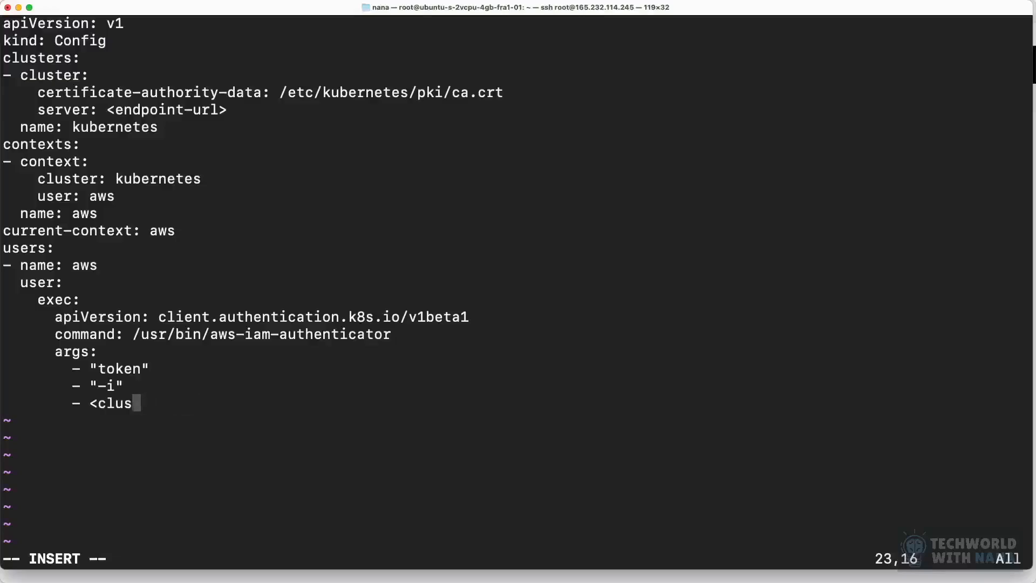
pyautogui.press('BackSpace')
pyautogui.press('BackSpace')
pyautogui.write('"demo')
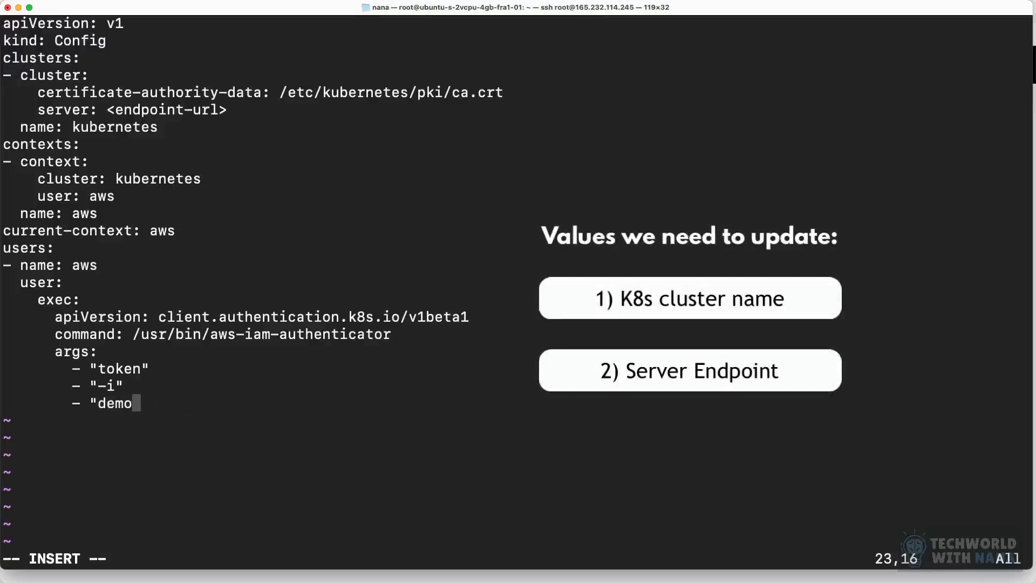
pyautogui.write('-cluster"')
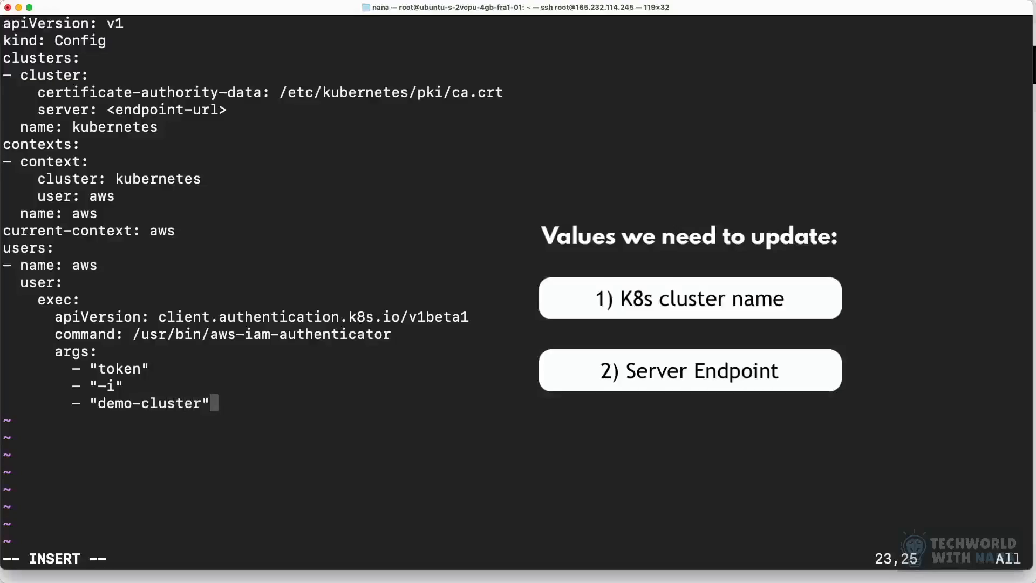
# Step: Delete the <endpoint-url> placeholder from the server entry of the config file
pyautogui.press('Up')
pyautogui.press('Up')
pyautogui.press('Up')
pyautogui.press('Up')
pyautogui.press('Up')
pyautogui.press('Up')
pyautogui.press('Up')
pyautogui.press('Up')
pyautogui.press('Up')
pyautogui.press('Up')
pyautogui.press('Up')
pyautogui.press('Up')
pyautogui.press('Up')
pyautogui.press('Up')
pyautogui.press('Up')
pyautogui.press('Up')
pyautogui.press('Up')
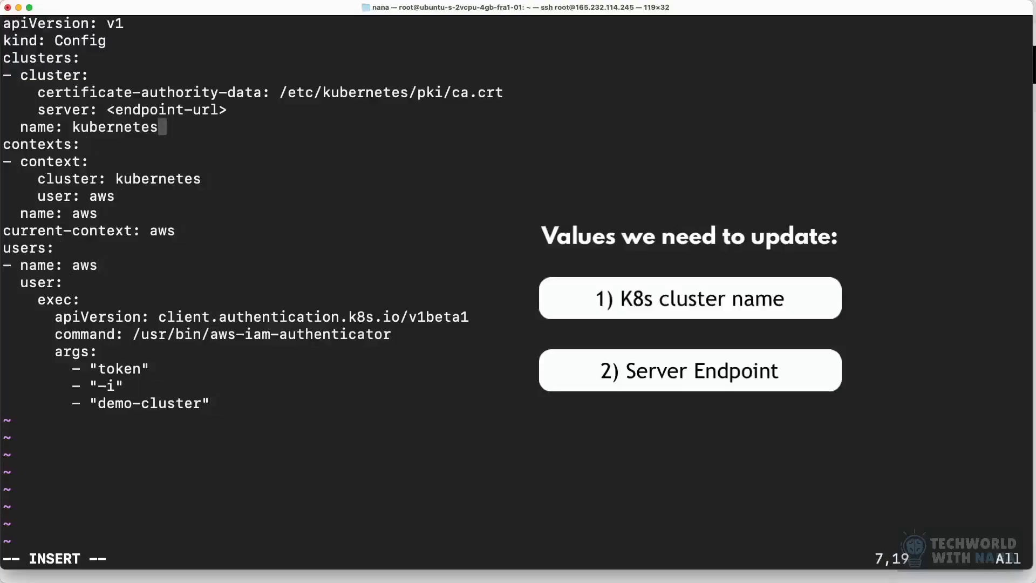
pyautogui.press('Delete')
pyautogui.press('Delete')
pyautogui.press('BackSpace')
pyautogui.press('BackSpace')
pyautogui.press('BackSpace')
pyautogui.press('BackSpace')
pyautogui.press('BackSpace')
pyautogui.press('BackSpace')
pyautogui.press('BackSpace')
pyautogui.press('BackSpace')
pyautogui.press('BackSpace')
pyautogui.press('BackSpace')
pyautogui.press('BackSpace')
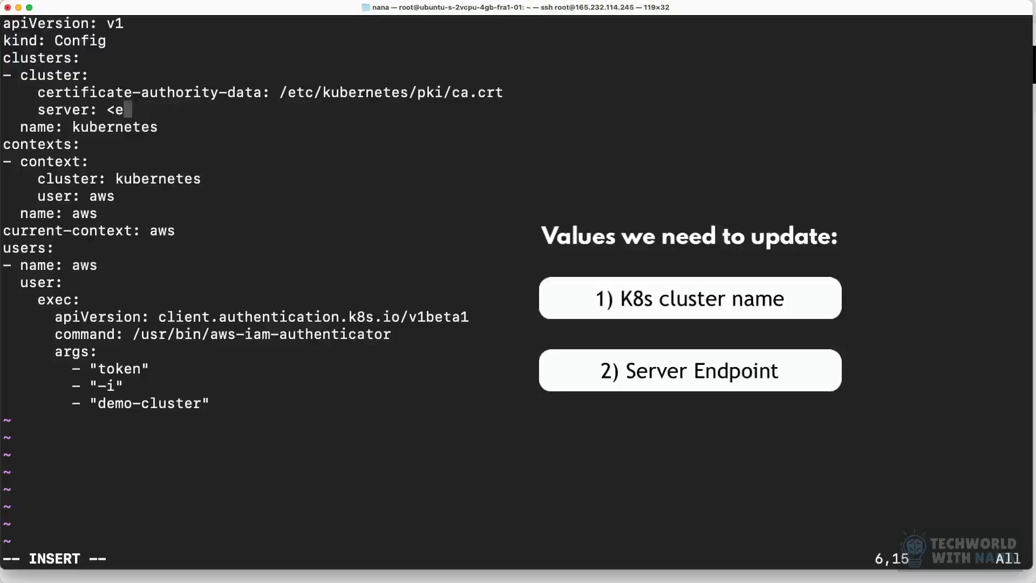
pyautogui.press('BackSpace')
# Step: Copy demo-cluster's API server endpoint from the AWS console in the browser and paste it as the server value in the terminal's config file
pyautogui.click(453, 566)
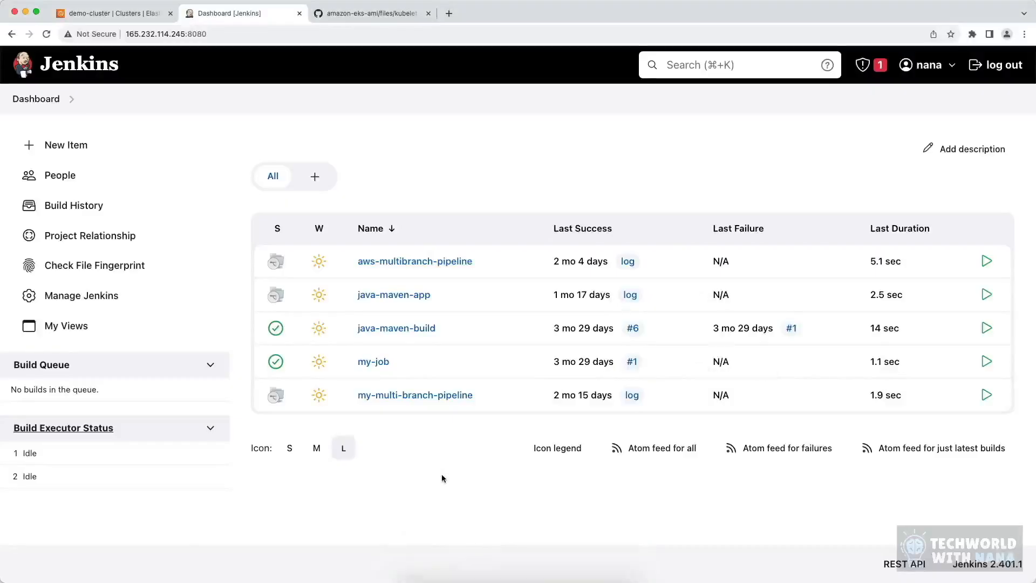
pyautogui.click(110, 15)
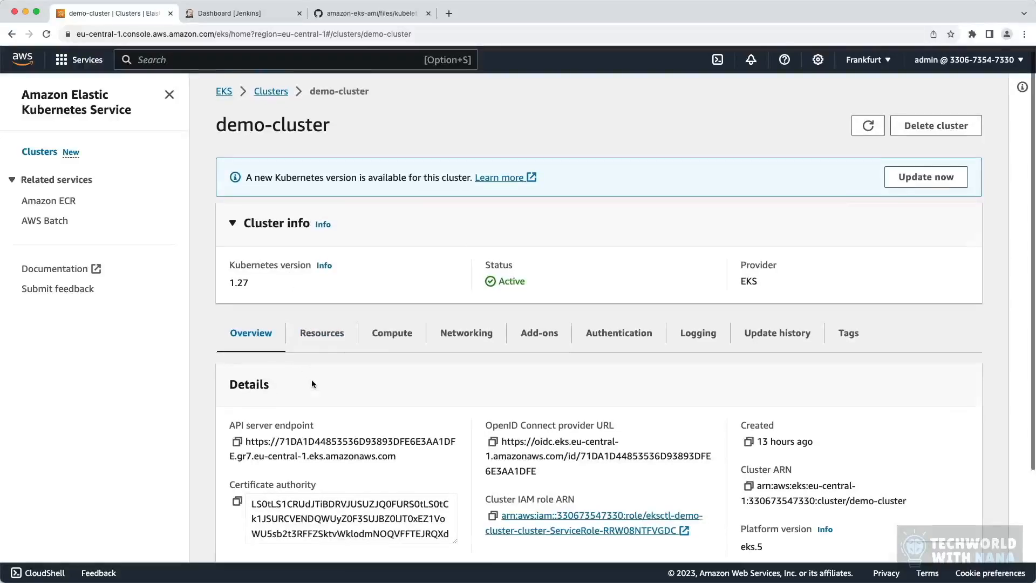
pyautogui.scroll(-2, 312, 380)
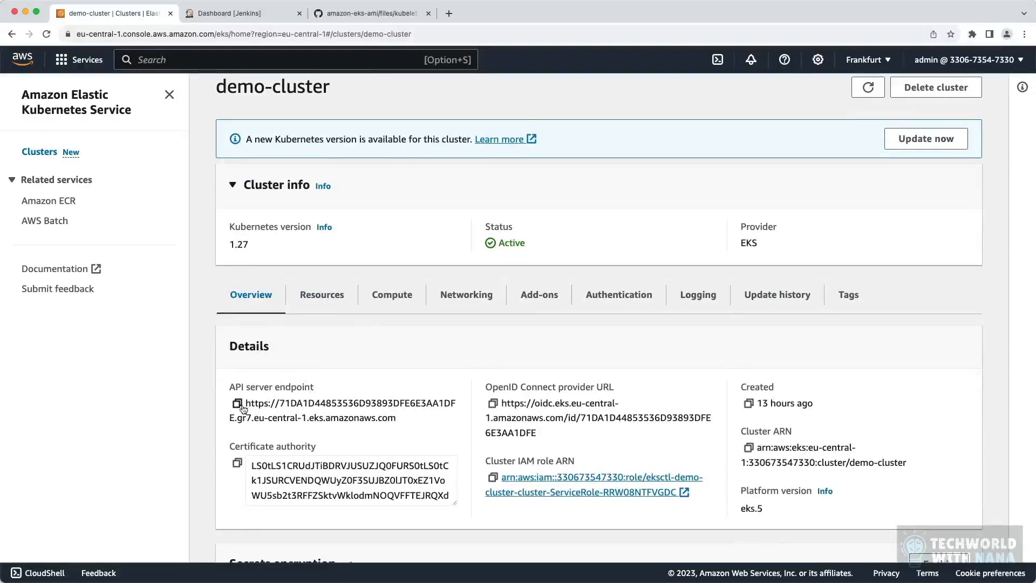
pyautogui.moveTo(394, 425); pyautogui.dragTo(227, 384)
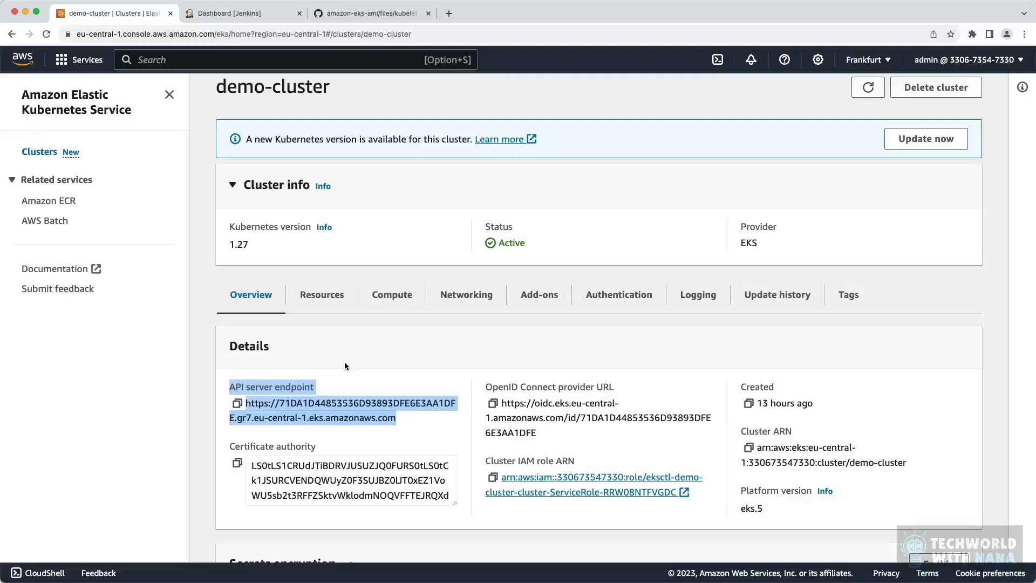
pyautogui.click(371, 403)
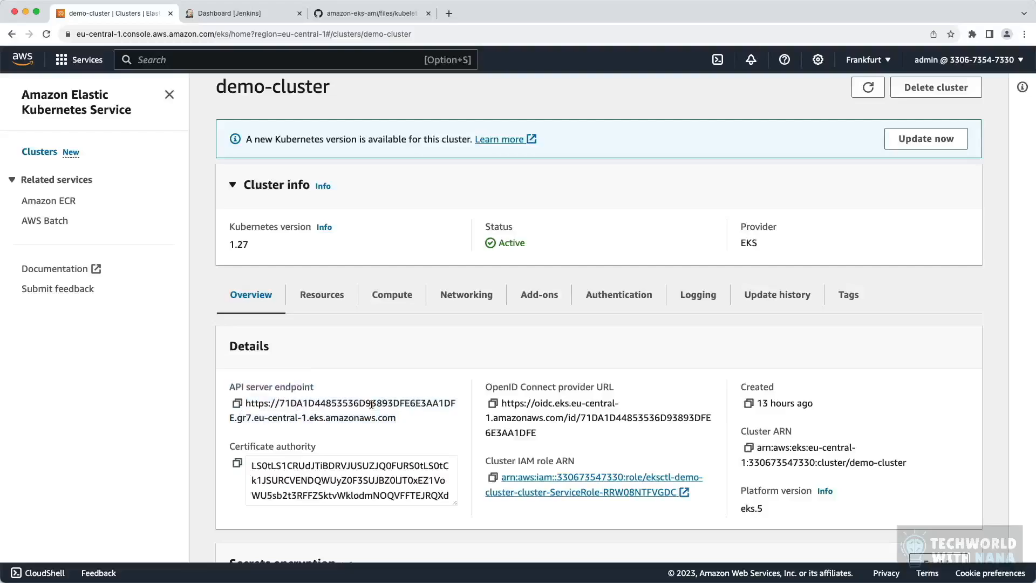
pyautogui.click(237, 404)
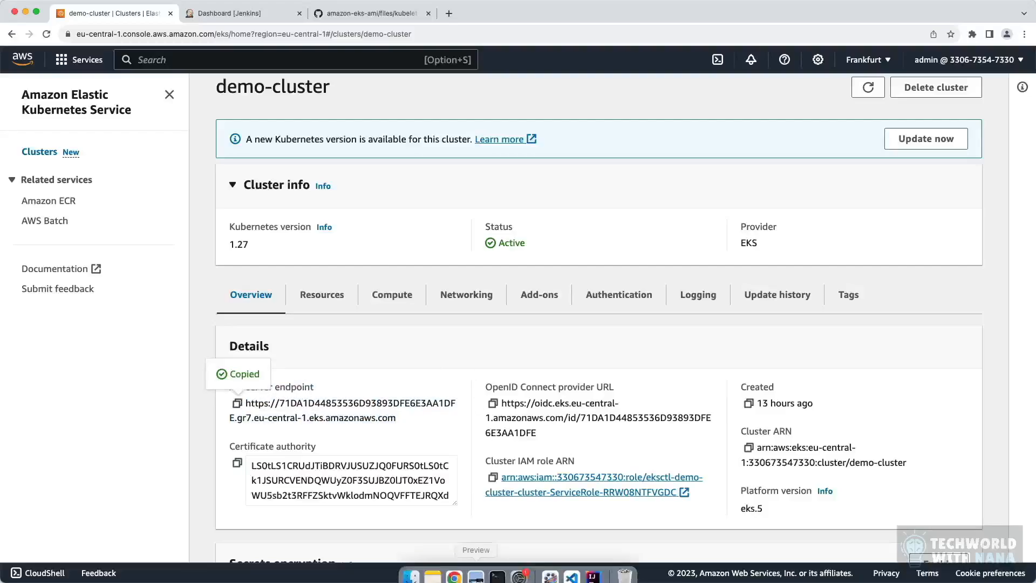
pyautogui.click(497, 576)
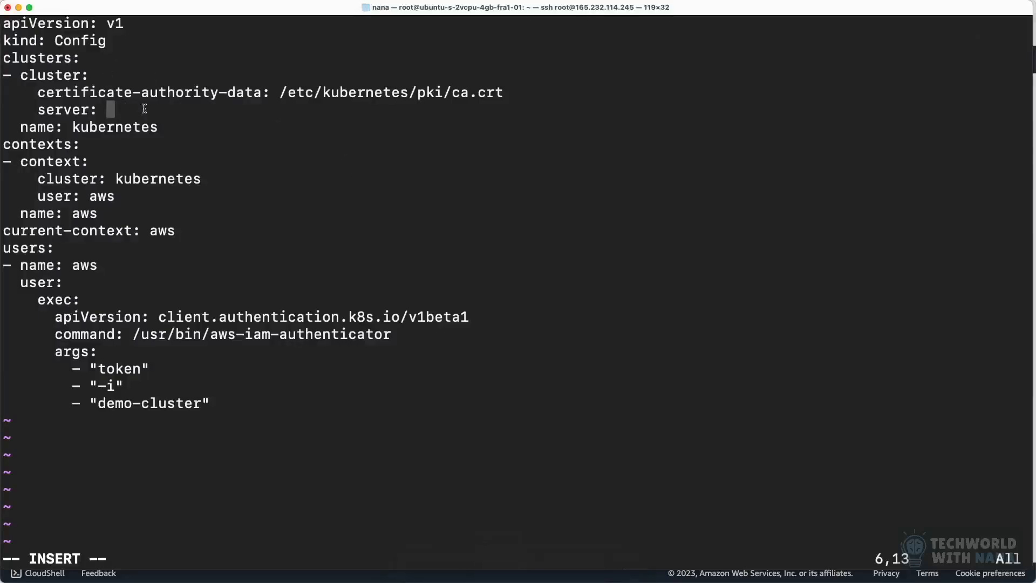
pyautogui.press('super+v')
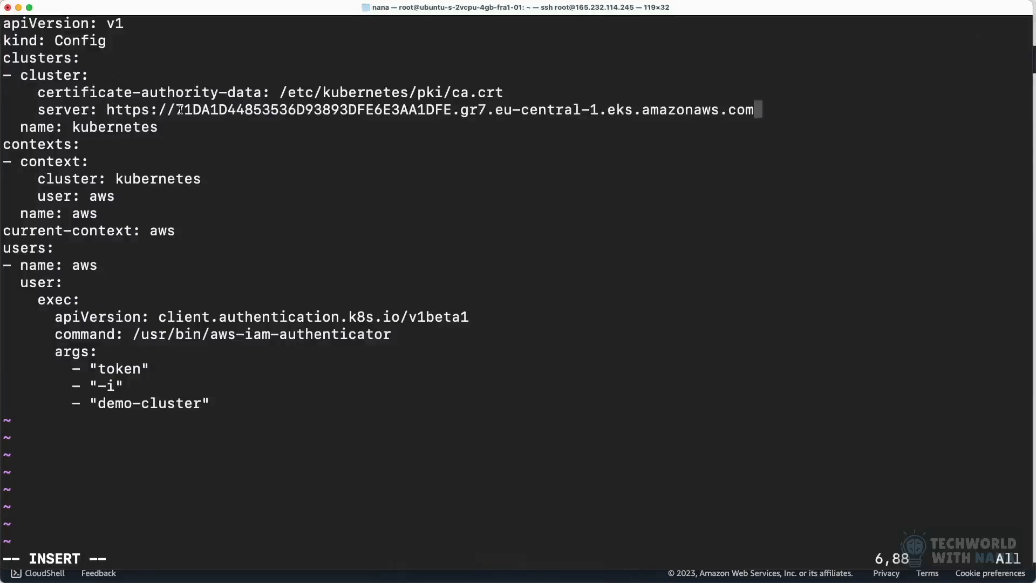
# Step: Delete the /etc/kubernetes/pki/ca.crt value from the certificate-authority-data entry, leaving one space after the colon
pyautogui.press('Up')
pyautogui.press('BackSpace')
pyautogui.press('BackSpace')
pyautogui.press('BackSpace')
pyautogui.press('BackSpace')
pyautogui.press('BackSpace')
pyautogui.press('BackSpace')
pyautogui.press('BackSpace')
pyautogui.press('BackSpace')
pyautogui.press('BackSpace')
pyautogui.press('BackSpace')
pyautogui.press('BackSpace')
pyautogui.press('BackSpace')
pyautogui.press('BackSpace')
pyautogui.press('BackSpace')
pyautogui.press('BackSpace')
pyautogui.press('BackSpace')
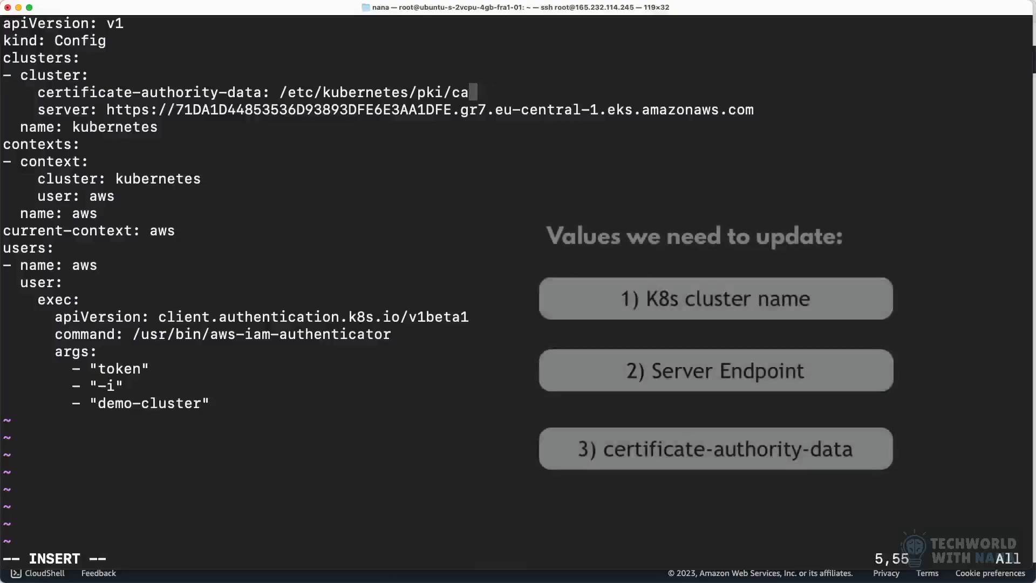
pyautogui.press('BackSpace')
pyautogui.press('BackSpace')
pyautogui.press('BackSpace')
pyautogui.press('BackSpace')
pyautogui.press('BackSpace')
pyautogui.press('BackSpace')
pyautogui.press('BackSpace')
pyautogui.press('BackSpace')
pyautogui.press('BackSpace')
pyautogui.press('BackSpace')
pyautogui.press('BackSpace')
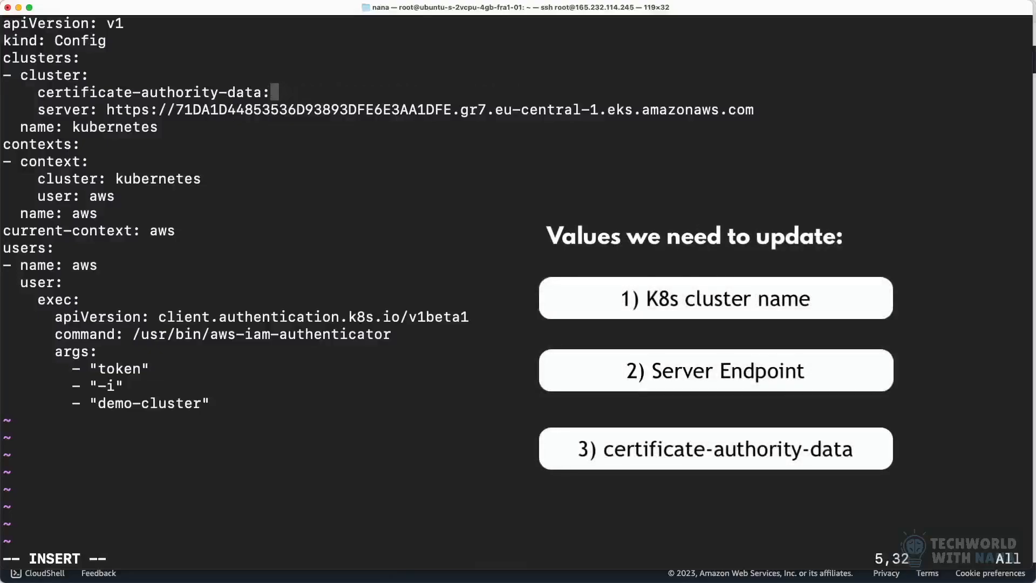
pyautogui.moveTo(278, 93); pyautogui.dragTo(37, 93)
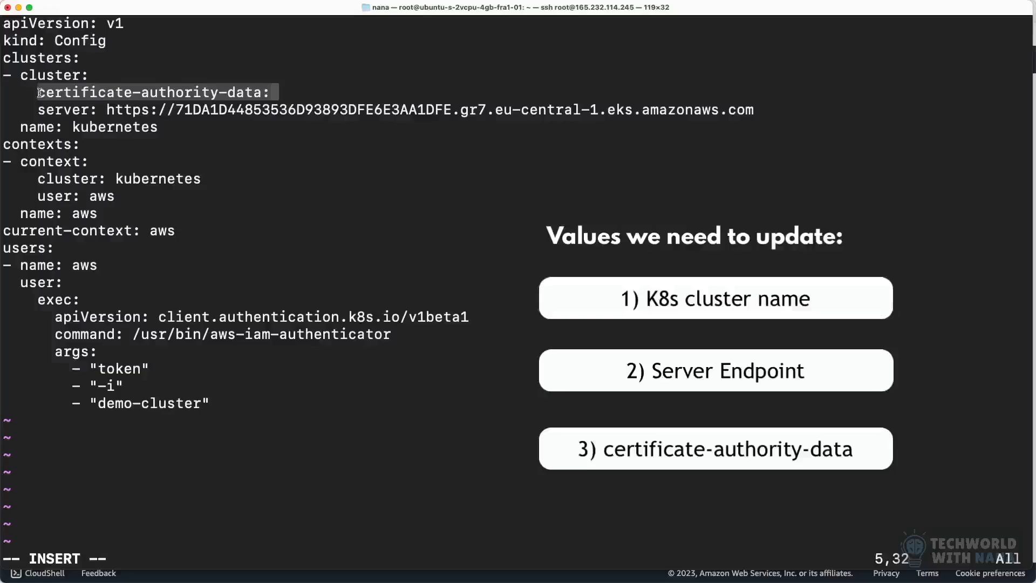
pyautogui.click(286, 96)
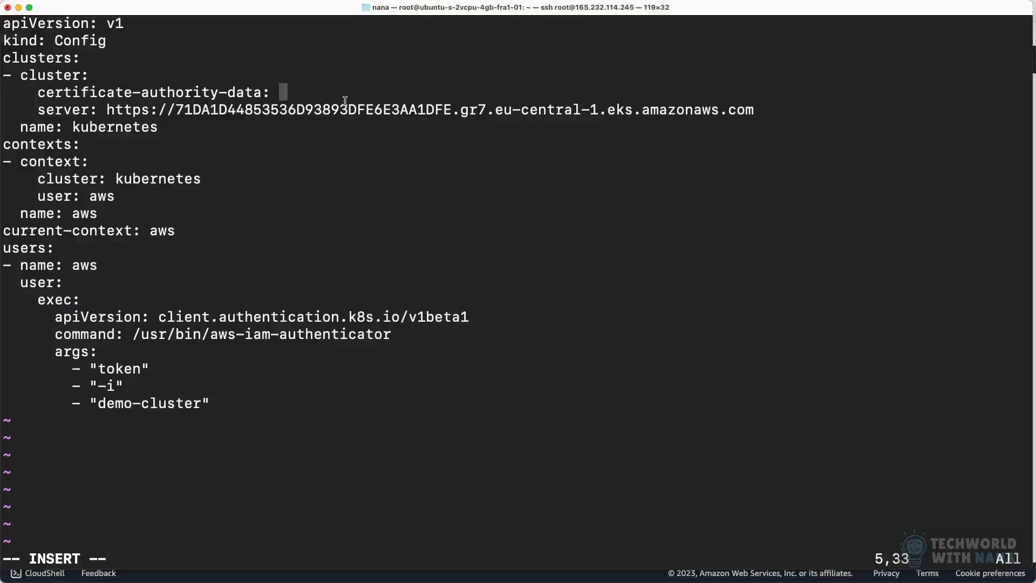
# Step: Open a new local terminal session and print .kube/config to reach the demo-cluster entry
pyautogui.press('super+t')
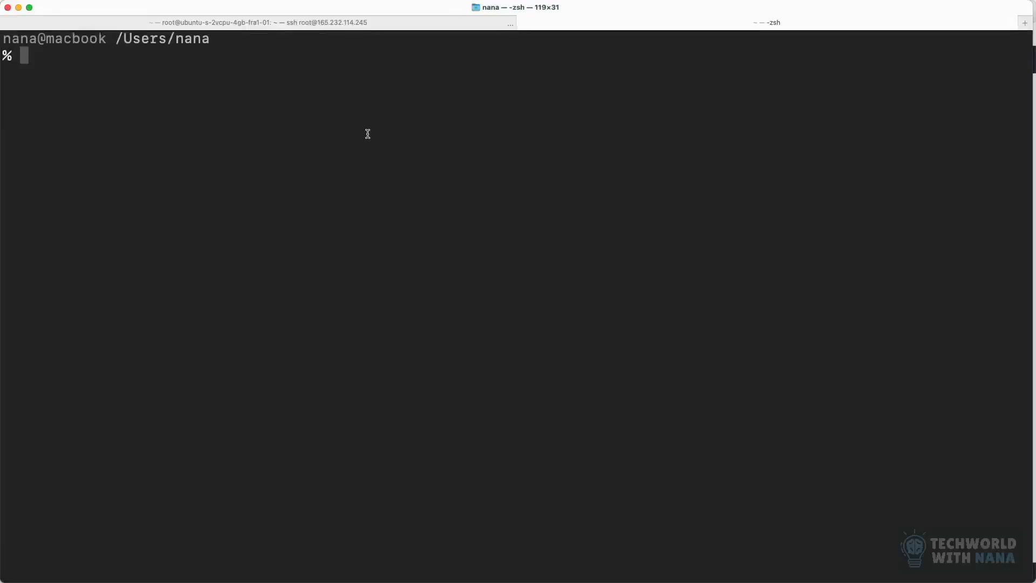
pyautogui.write('cat .kube/config')
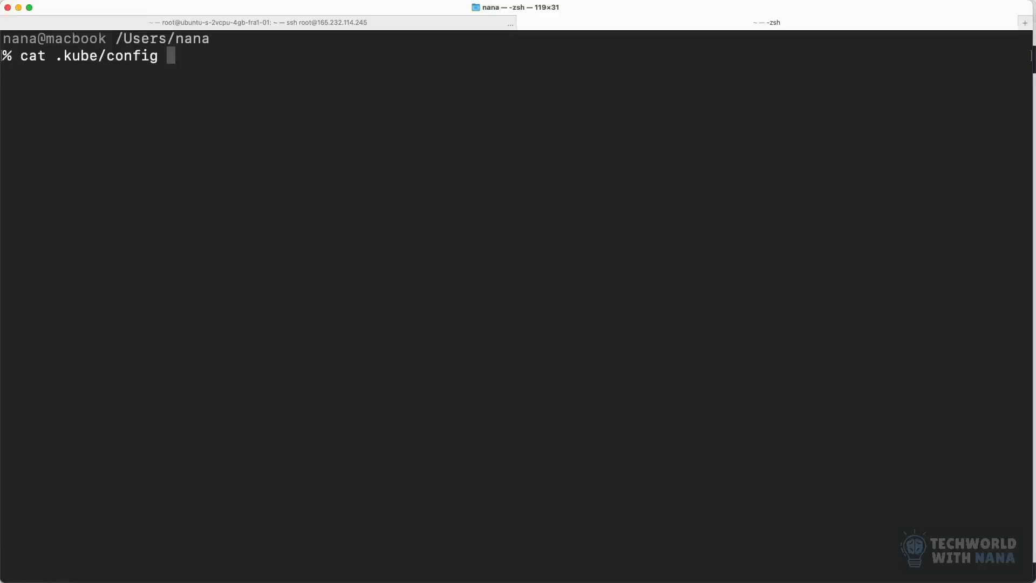
pyautogui.press('Return')
pyautogui.scroll(6, 309, 380)
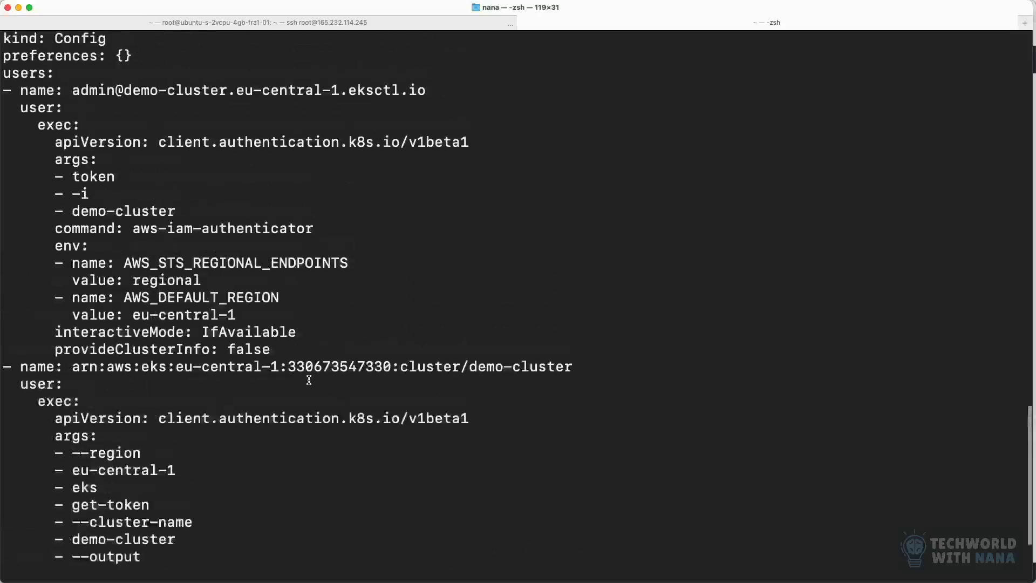
pyautogui.scroll(13, 309, 379)
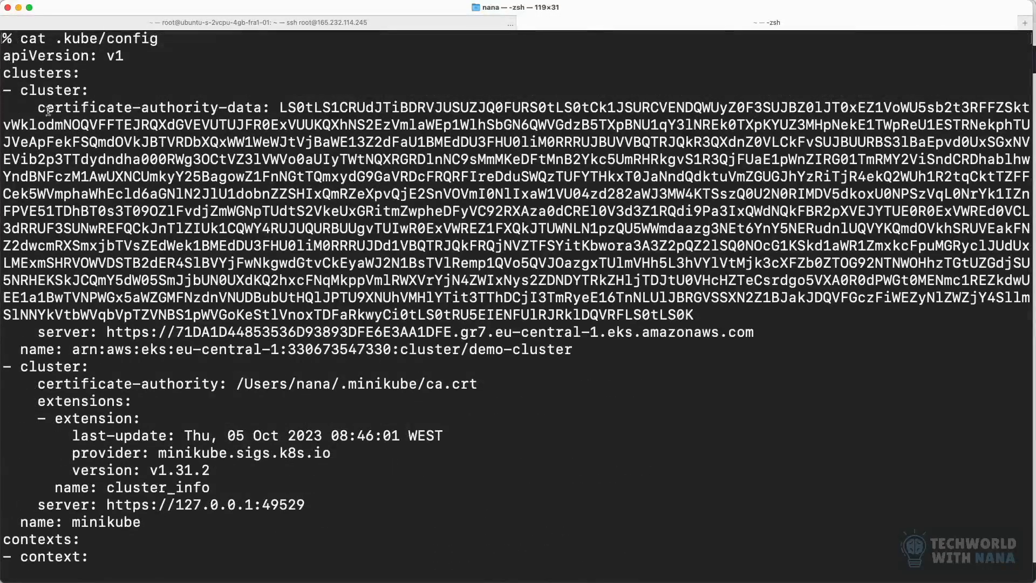
# Step: Copy demo-cluster's certificate-authority-data value from the local kubeconfig and paste it into the same entry of the server's config file
pyautogui.moveTo(39, 108); pyautogui.dragTo(716, 312)
pyautogui.click(283, 109)
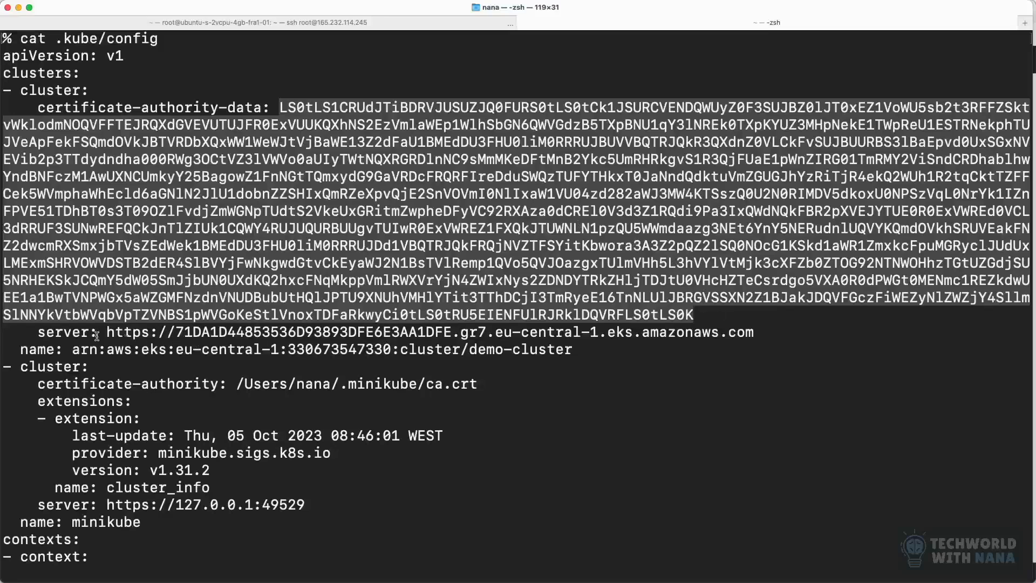
pyautogui.moveTo(39, 333); pyautogui.dragTo(759, 334)
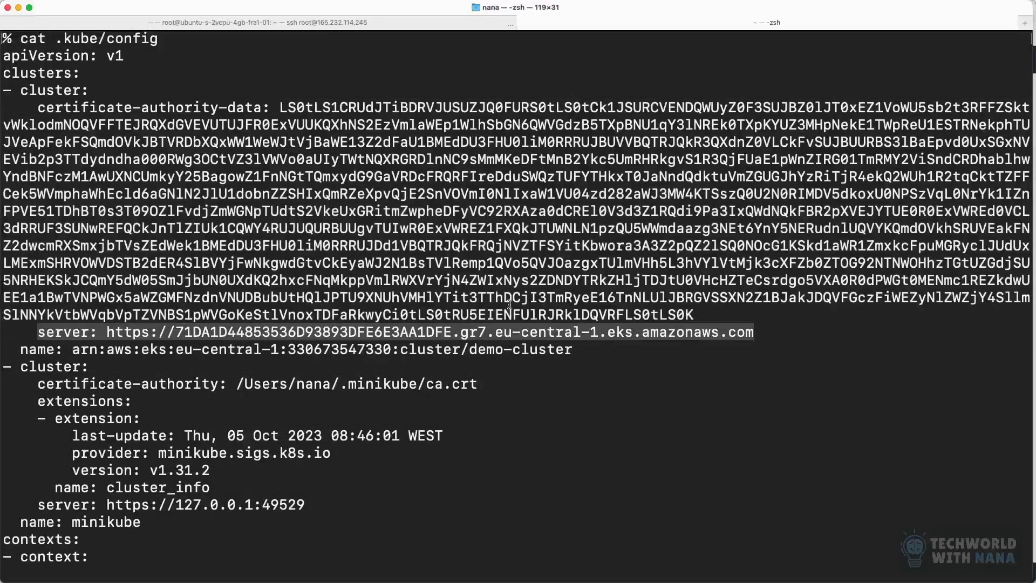
pyautogui.click(510, 304)
pyautogui.click(333, 25)
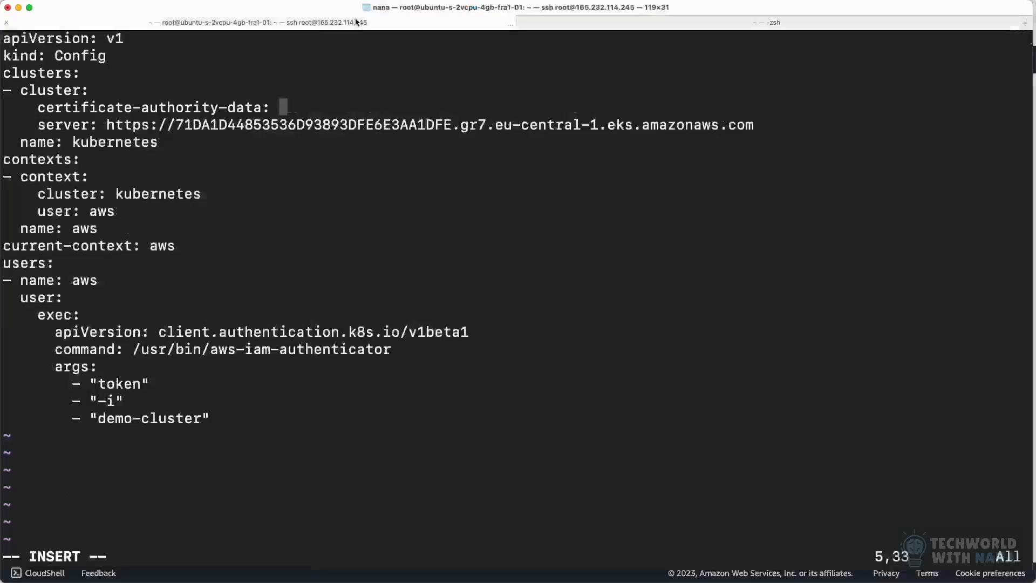
pyautogui.press('super+v')
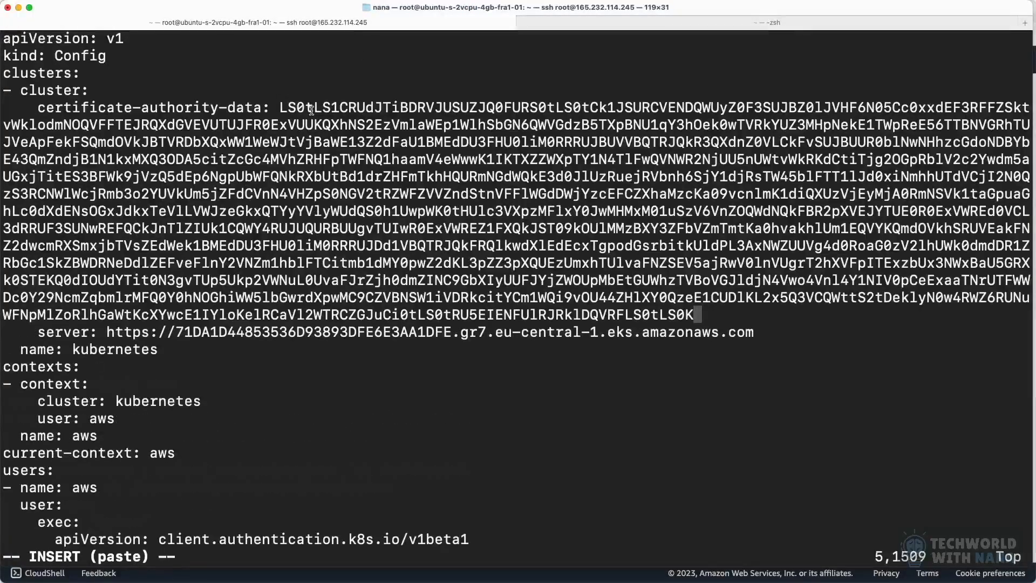
# Step: Save the completed config file and quit vim
pyautogui.press('Down')
pyautogui.press('Down')
pyautogui.press('Down')
pyautogui.press('Down')
pyautogui.press('Down')
pyautogui.press('Down')
pyautogui.press('Down')
pyautogui.press('Down')
pyautogui.press('Down')
pyautogui.press('Down')
pyautogui.press('Down')
pyautogui.press('Down')
pyautogui.press('Down')
pyautogui.press('Down')
pyautogui.press('Down')
pyautogui.press('Down')
pyautogui.press('Down')
pyautogui.press('Down')
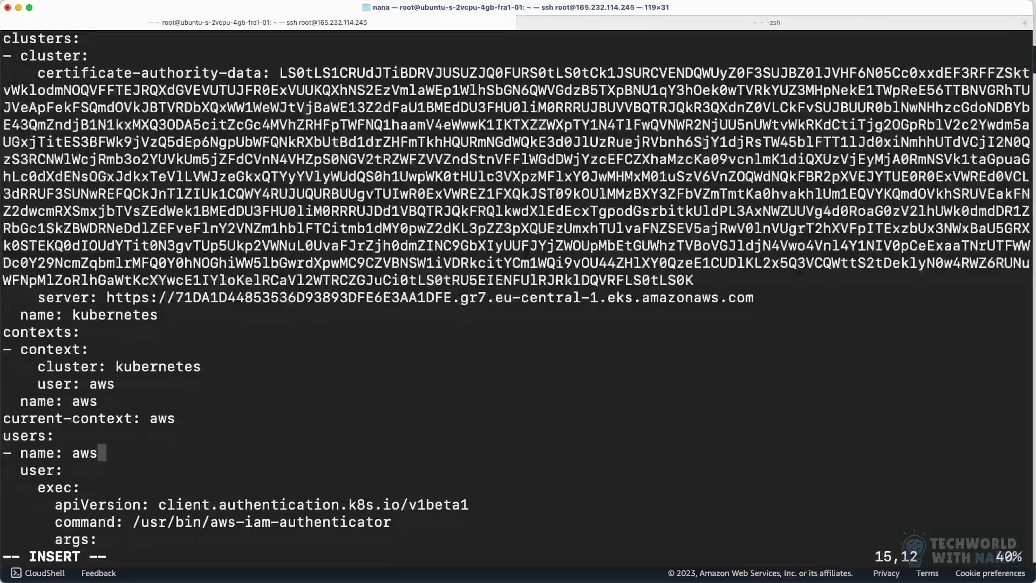
pyautogui.press('Escape')
pyautogui.write(':wq')
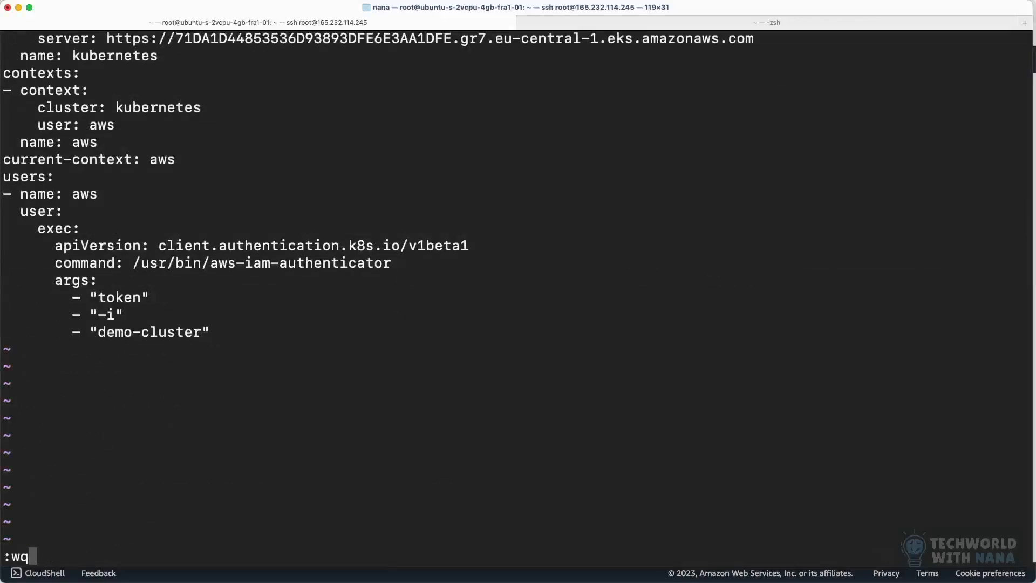
pyautogui.press('Return')
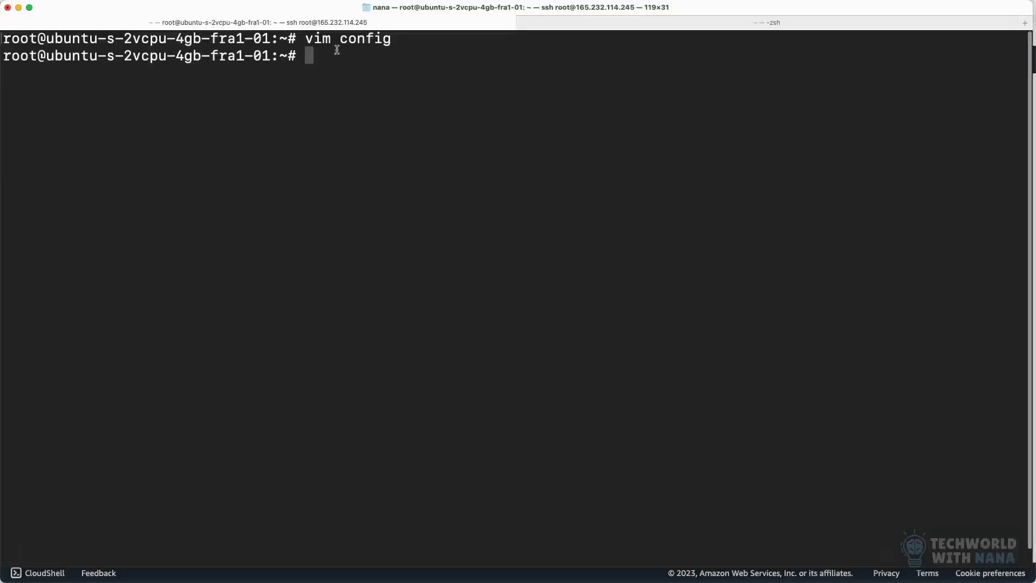
# Step: Return to the local terminal session and clear its printed kubeconfig output
pyautogui.doubleClick(376, 40)
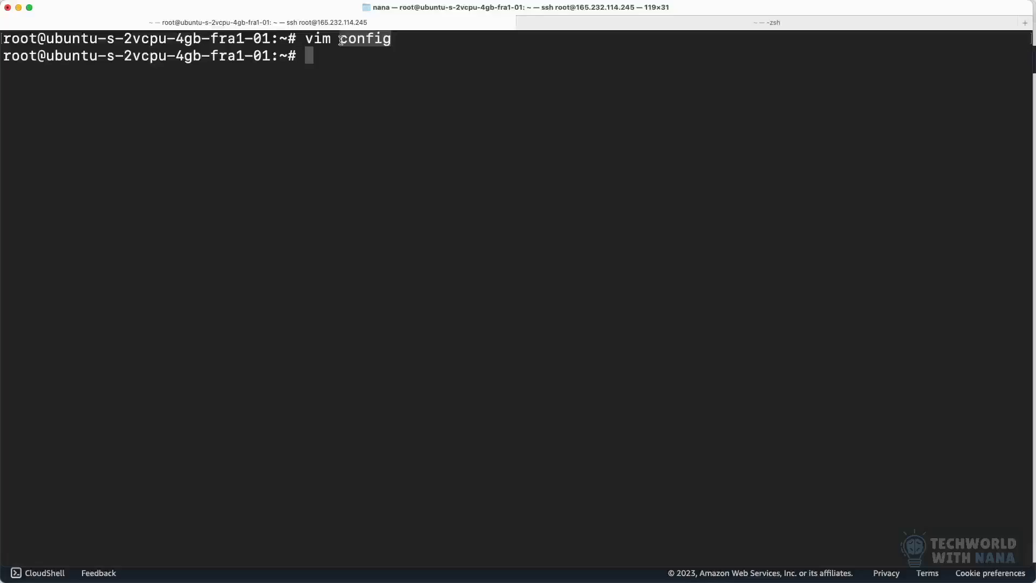
pyautogui.click(361, 54)
pyautogui.click(561, 23)
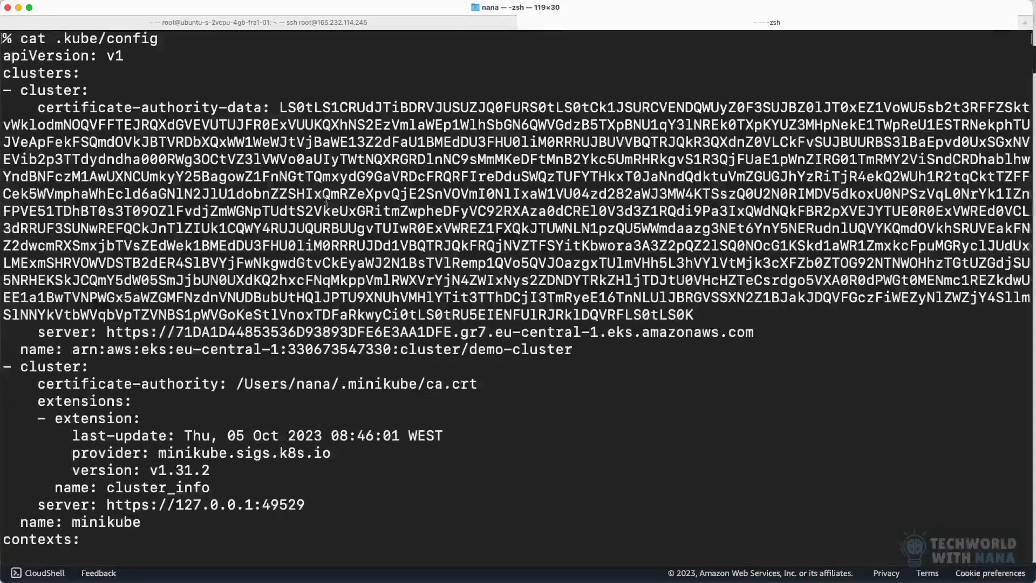
pyautogui.write('clear')
pyautogui.press('Return')
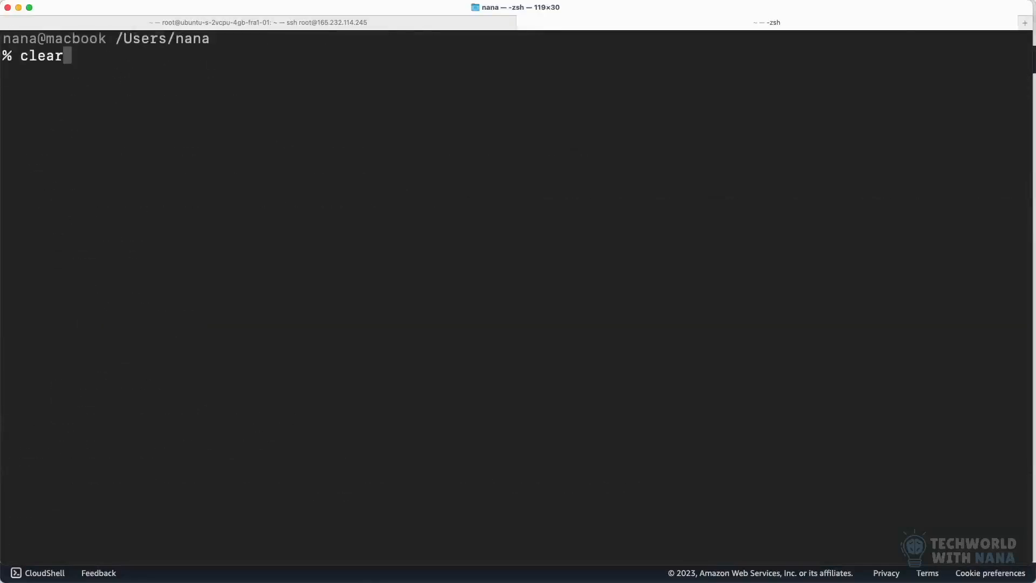
pyautogui.press('Up')
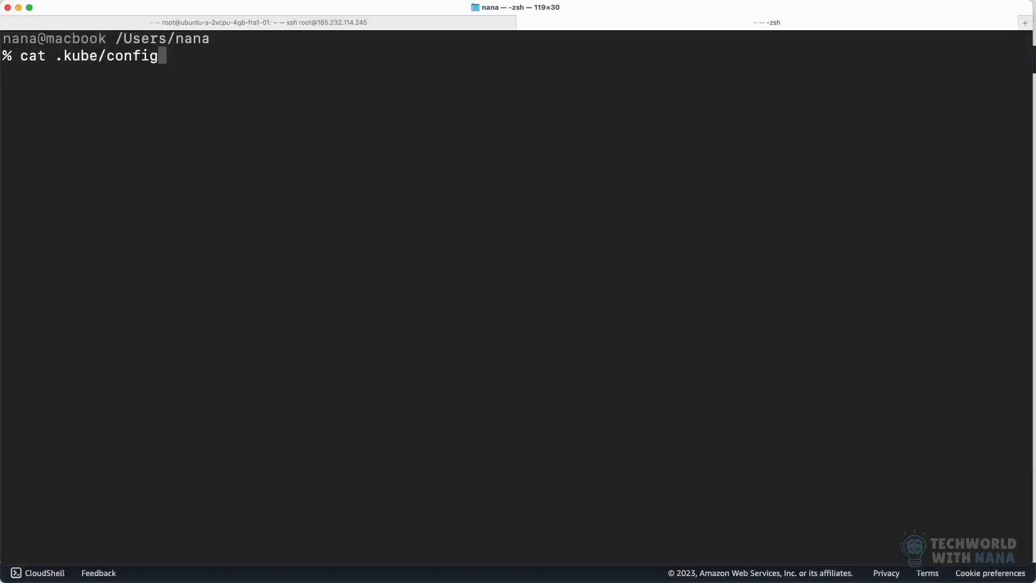
pyautogui.moveTo(108, 58); pyautogui.dragTo(189, 52)
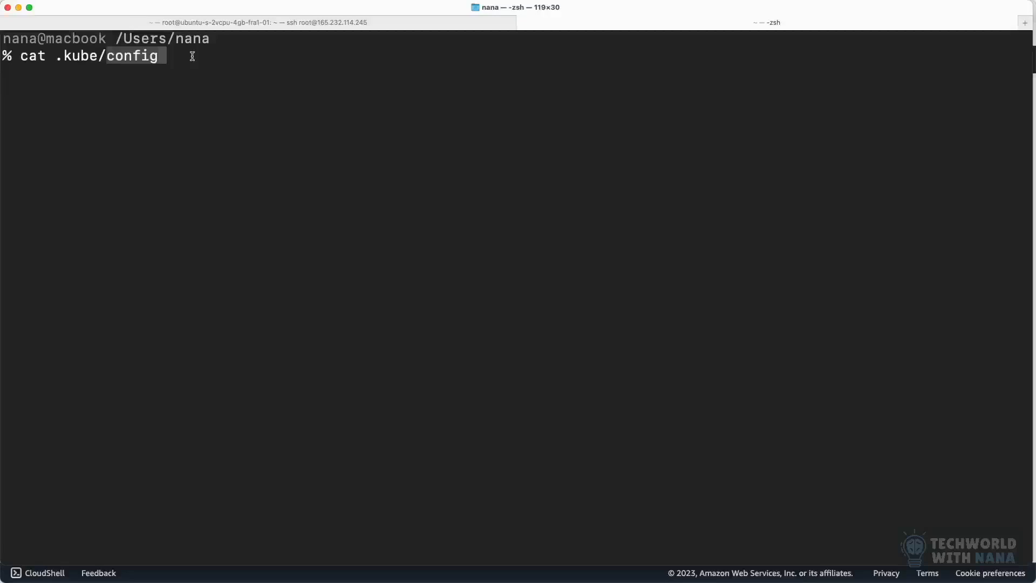
pyautogui.click(192, 56)
pyautogui.press('BackSpace')
pyautogui.press('BackSpace')
pyautogui.press('BackSpace')
pyautogui.press('BackSpace')
pyautogui.press('BackSpace')
pyautogui.press('BackSpace')
pyautogui.press('BackSpace')
pyautogui.press('BackSpace')
pyautogui.press('BackSpace')
pyautogui.press('BackSpace')
pyautogui.press('BackSpace')
pyautogui.press('BackSpace')
pyautogui.press('BackSpace')
pyautogui.press('BackSpace')
pyautogui.press('BackSpace')
pyautogui.press('BackSpace')
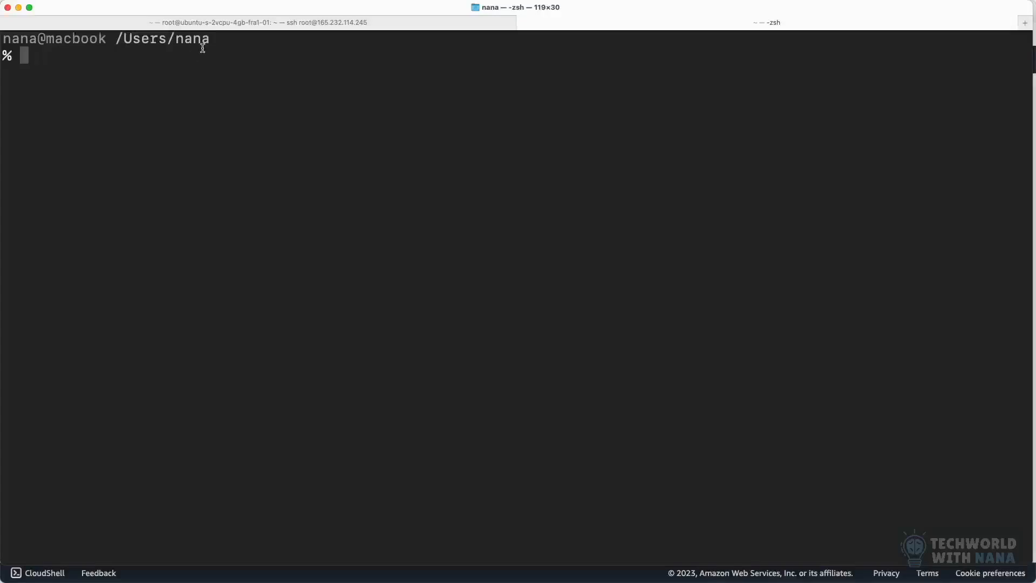
# Step: Switch back to the Ubuntu server's SSH terminal session
pyautogui.click(231, 27)
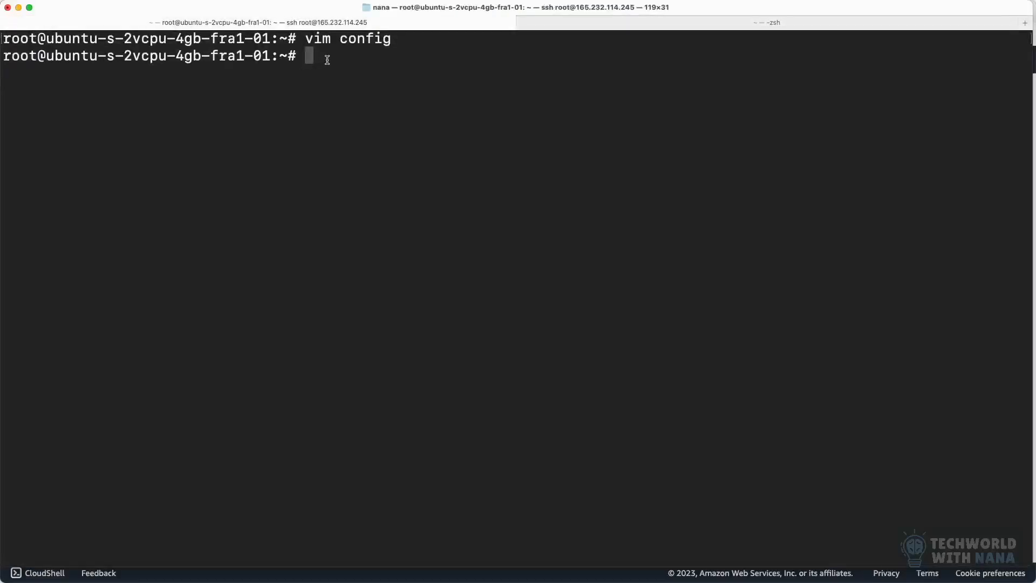
# Step: Clear the terminal and open an interactive bash shell in the Jenkins container 6fd679921173
pyautogui.press('super+k')
pyautogui.press('Up')
pyautogui.press('Up')
pyautogui.press('Up')
pyautogui.press('Up')
pyautogui.press('Up')
pyautogui.press('Return')
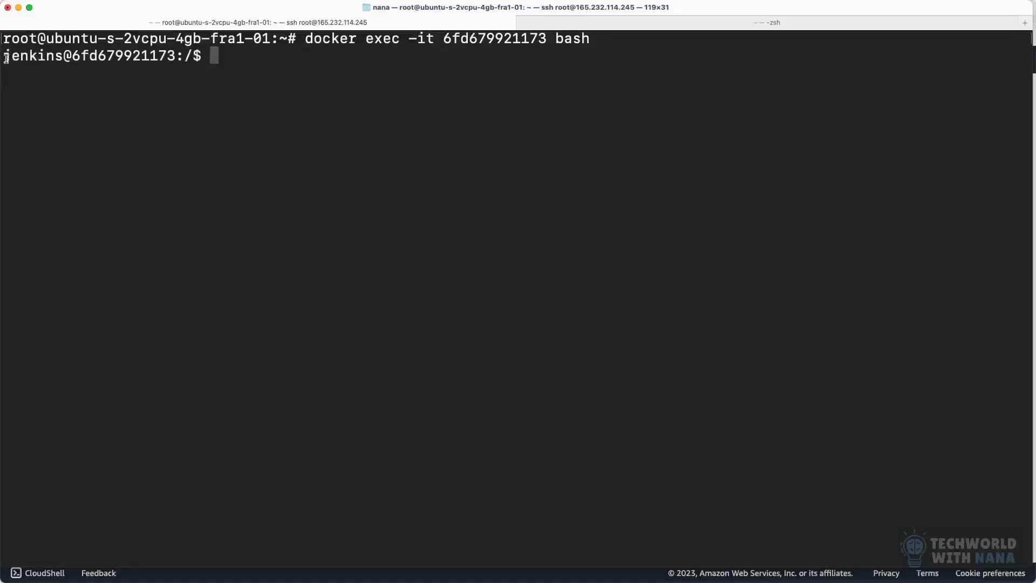
# Step: Go to the jenkins user's home directory inside the container and print its full path
pyautogui.moveTo(5, 55); pyautogui.dragTo(65, 55)
pyautogui.write('cd ~')
pyautogui.press('Return')
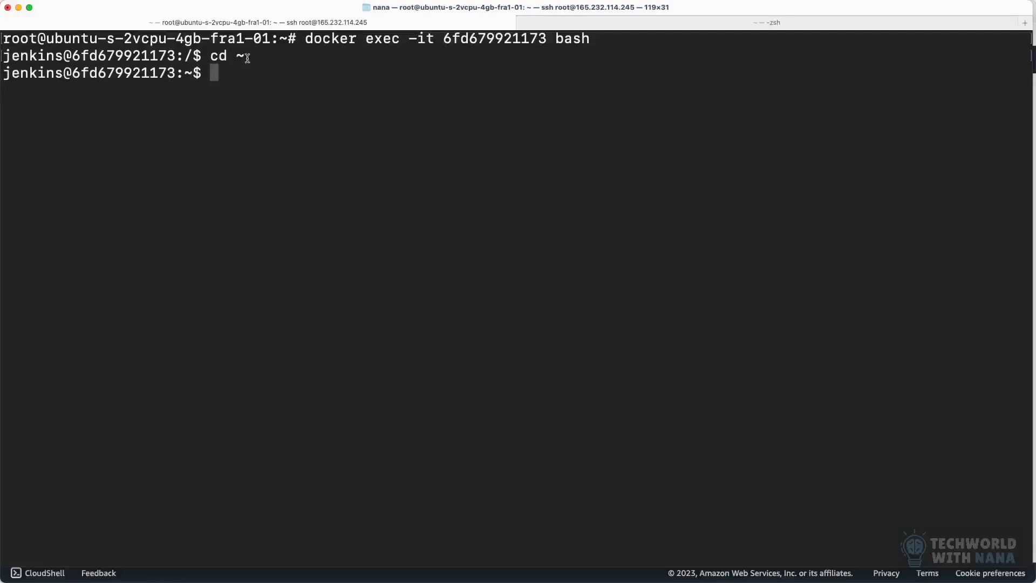
pyautogui.write('pwd')
pyautogui.press('Return')
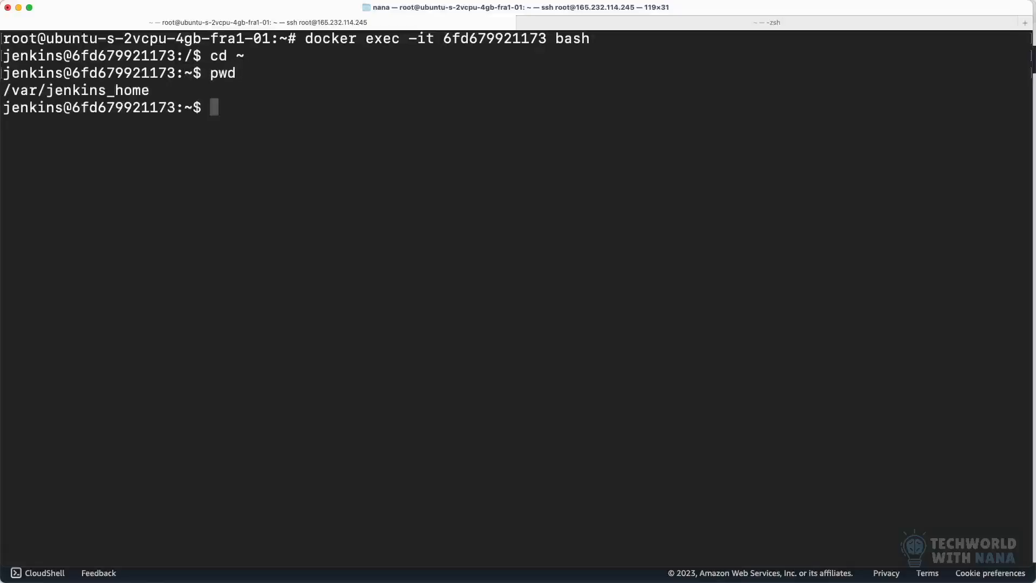
pyautogui.moveTo(153, 92); pyautogui.dragTo(3, 96)
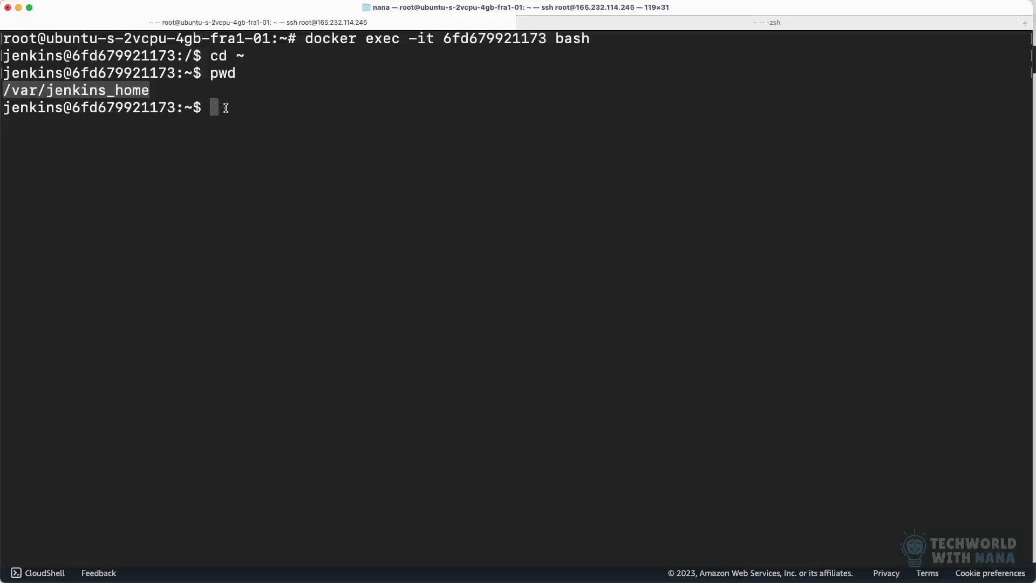
# Step: Create a .kube directory in the Jenkins home directory and exit the container shell
pyautogui.write('mkdir ')
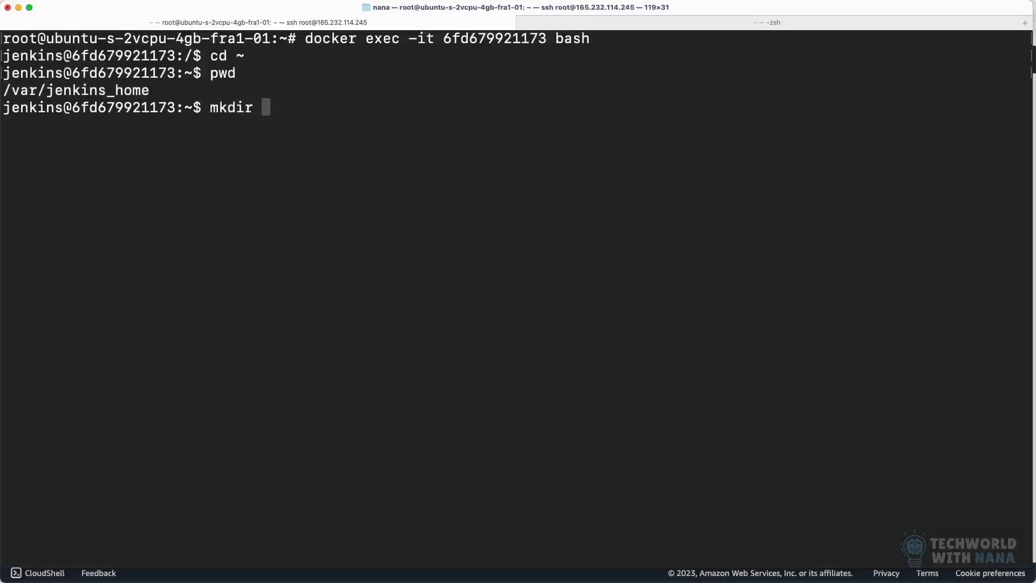
pyautogui.write('.kube')
pyautogui.press('Return')
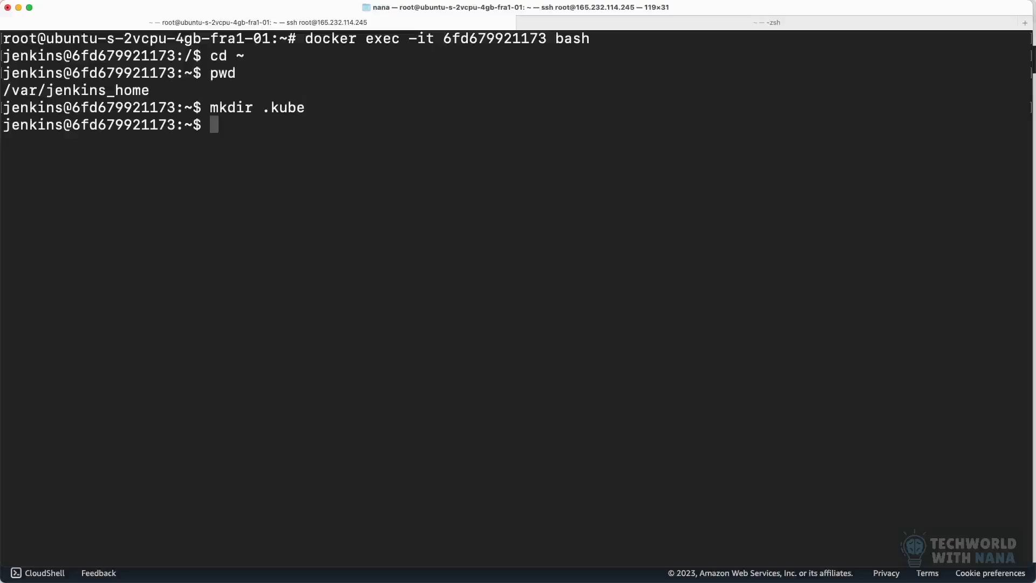
pyautogui.write('exit')
pyautogui.press('Return')
# Step: Copy the server's config file into container 6fd679921173 at /var/jenkins_home/.kube/ with docker cp
pyautogui.write('docker c')
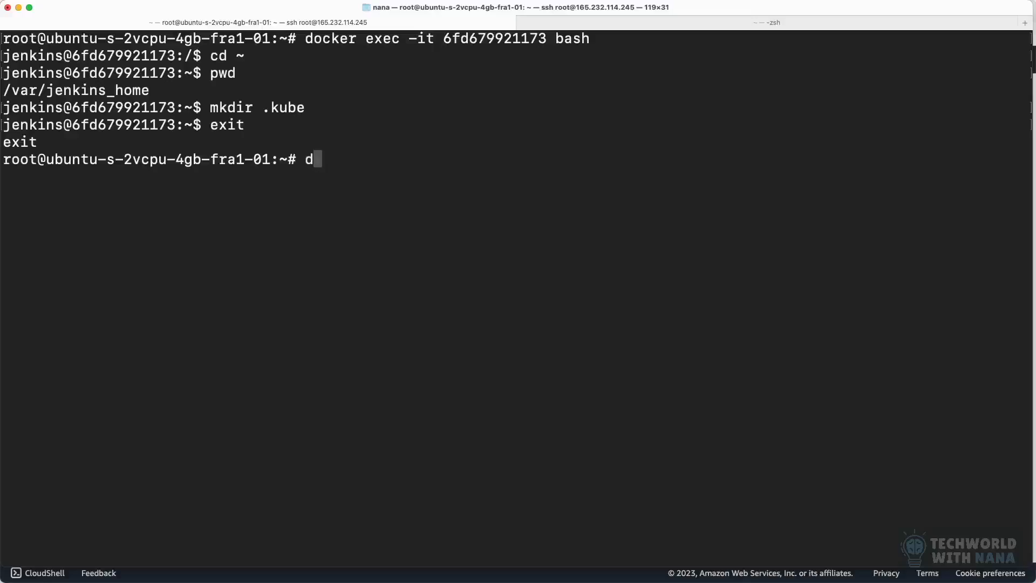
pyautogui.write('p')
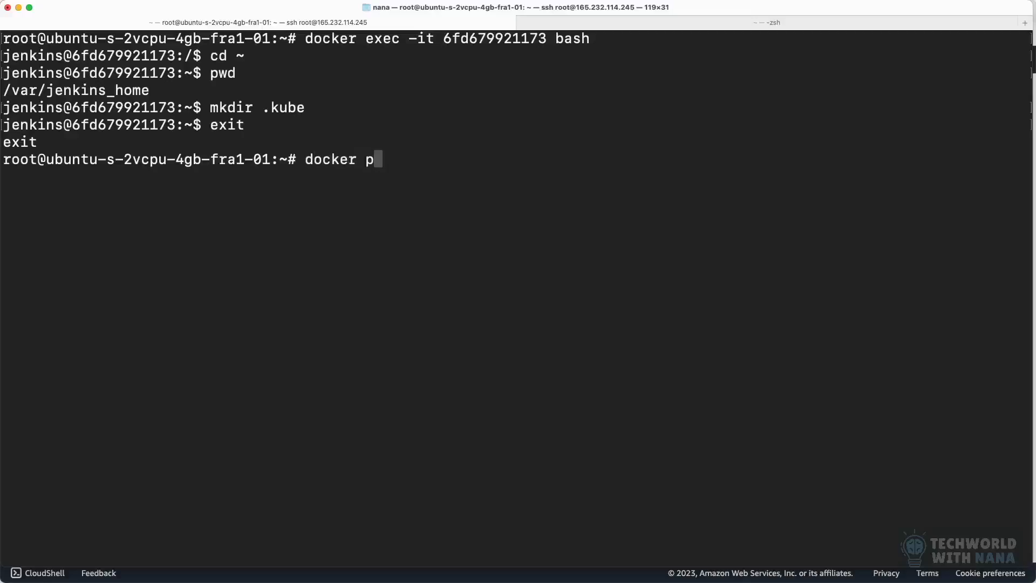
pyautogui.press('BackSpace')
pyautogui.write('cp conf')
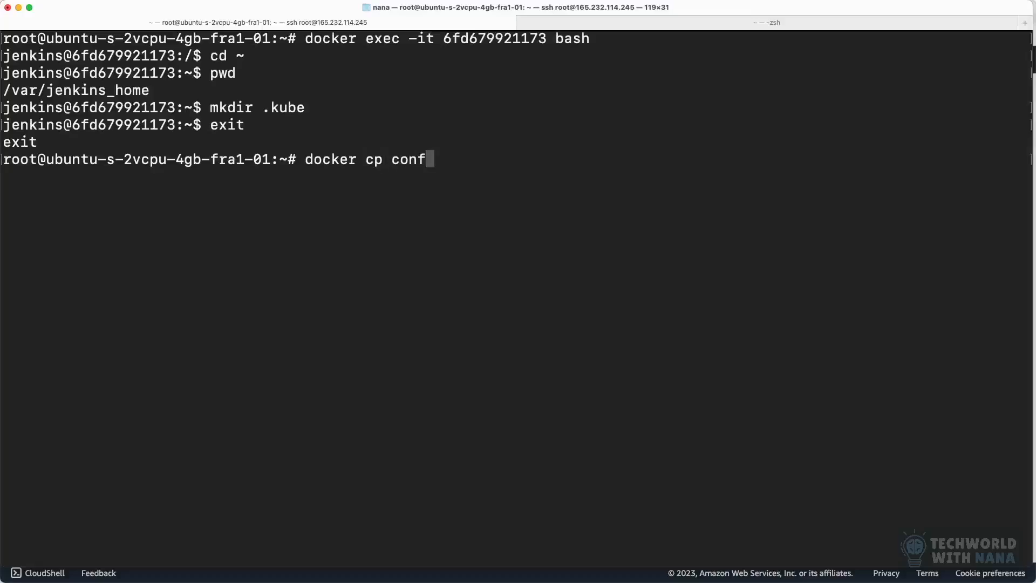
pyautogui.press('Tab')
pyautogui.moveTo(3, 162); pyautogui.dragTo(275, 163)
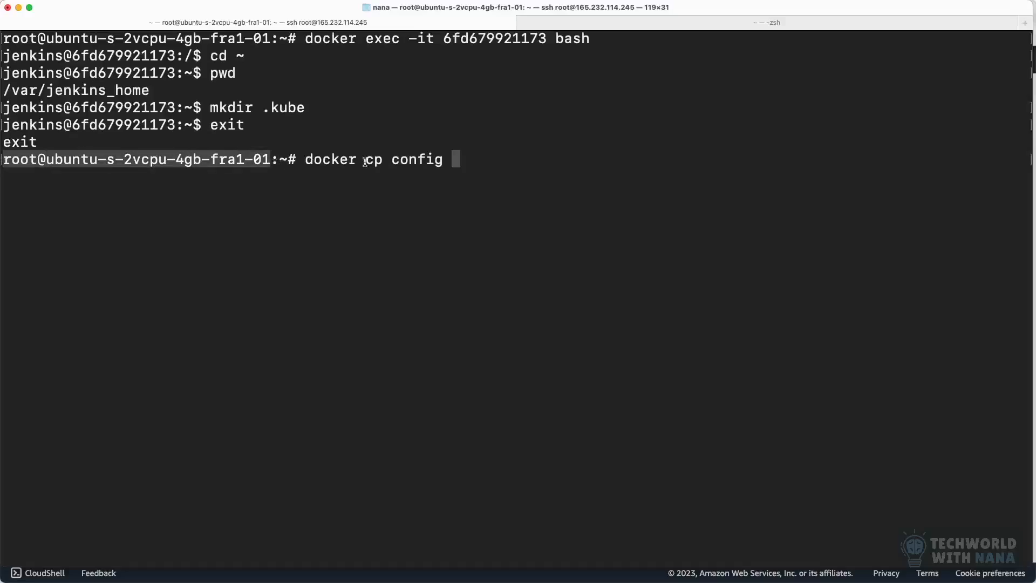
pyautogui.click(471, 162)
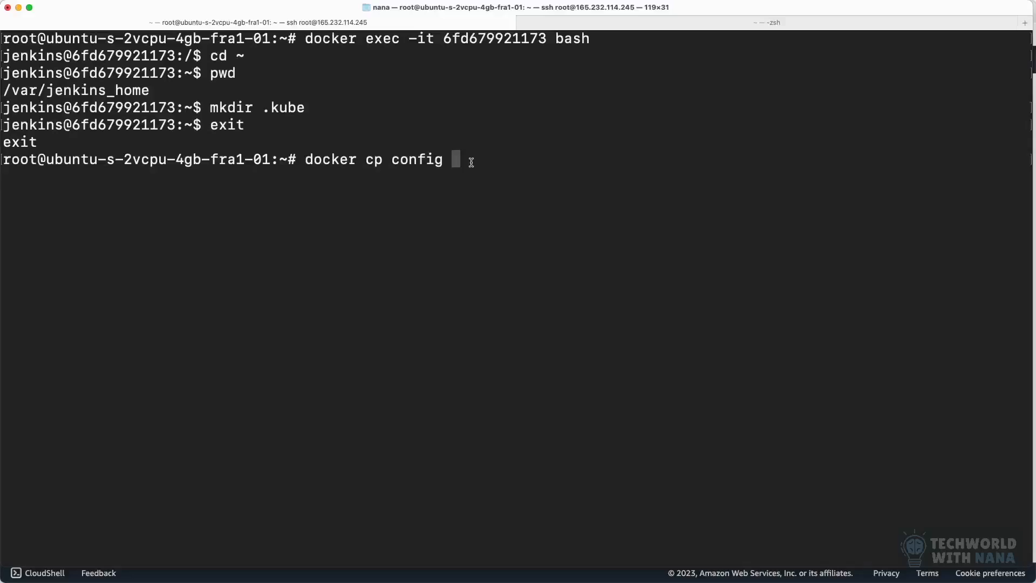
pyautogui.doubleClick(481, 39)
pyautogui.press('super+c')
pyautogui.click(476, 154)
pyautogui.press('super+v')
pyautogui.write(':')
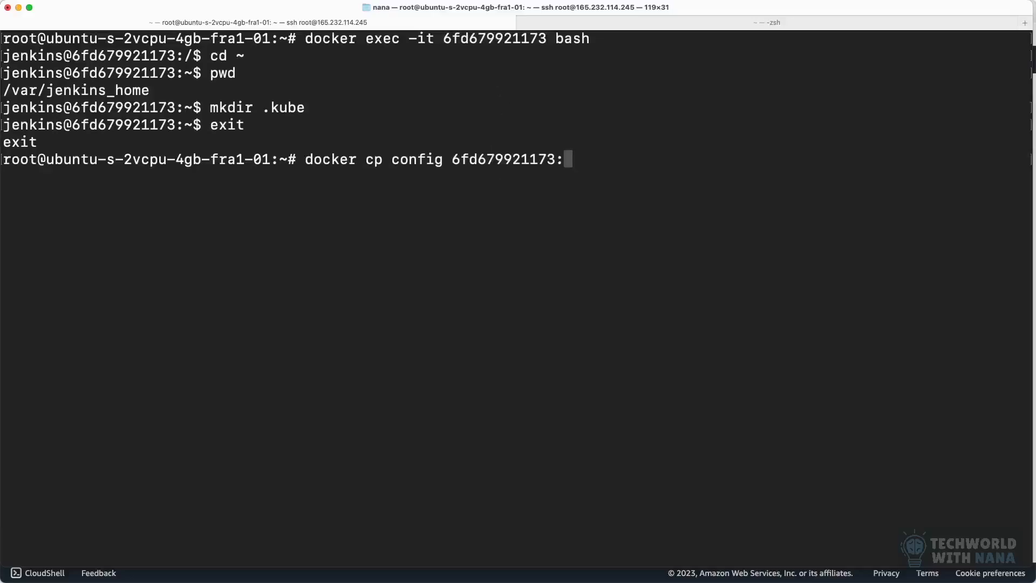
pyautogui.write('/var/jenkins')
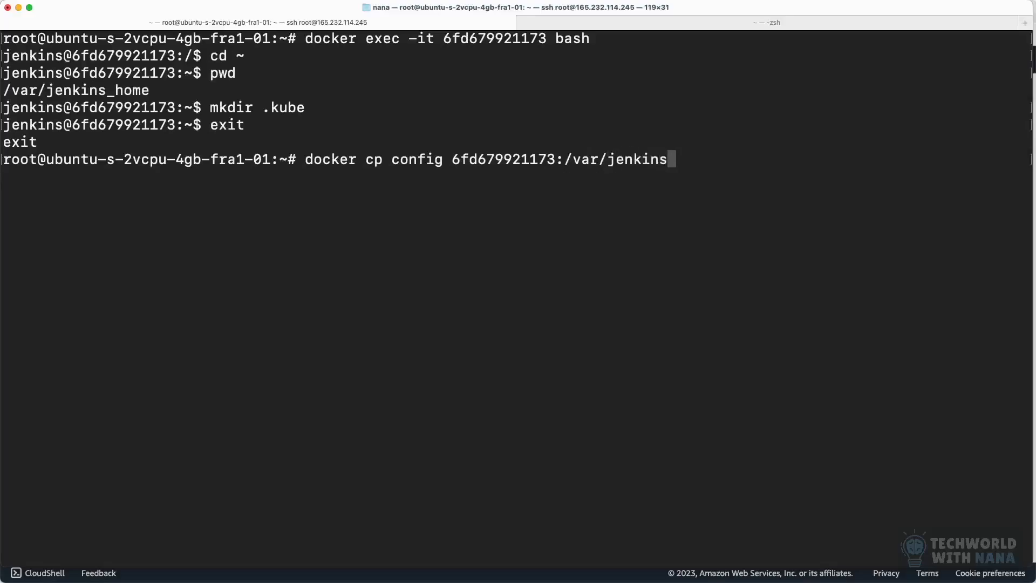
pyautogui.write('_home/')
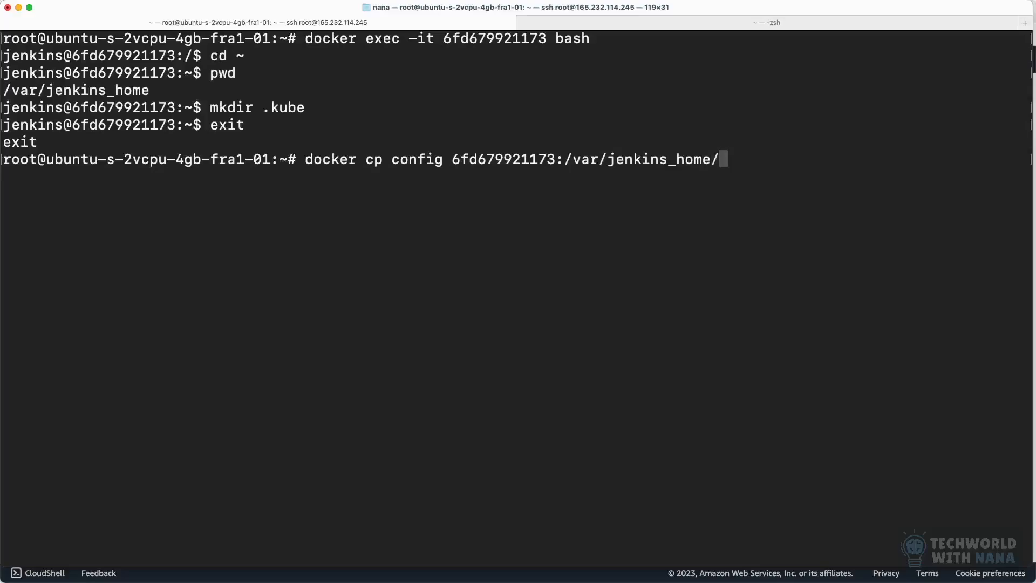
pyautogui.write('.kube/')
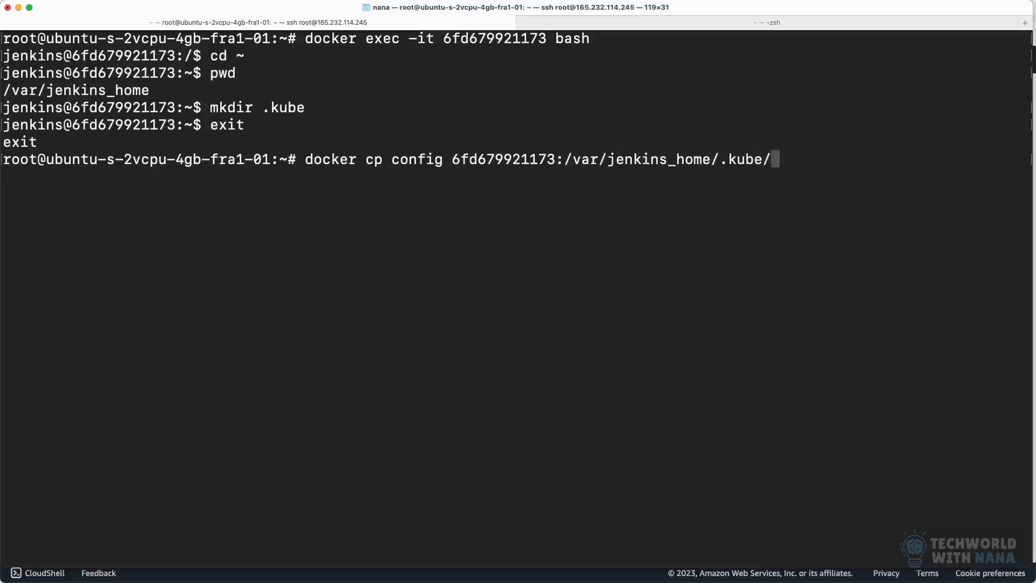
pyautogui.press('Return')
# Step: Reopen a bash shell in container 6fd679921173 and go to the jenkins user's home directory
pyautogui.press('Up')
pyautogui.press('Up')
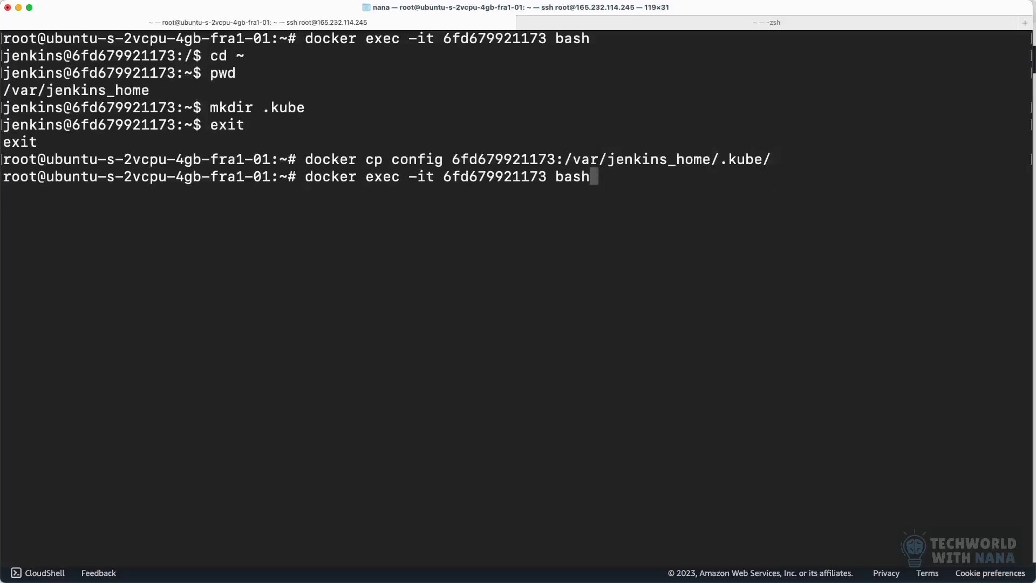
pyautogui.press('Return')
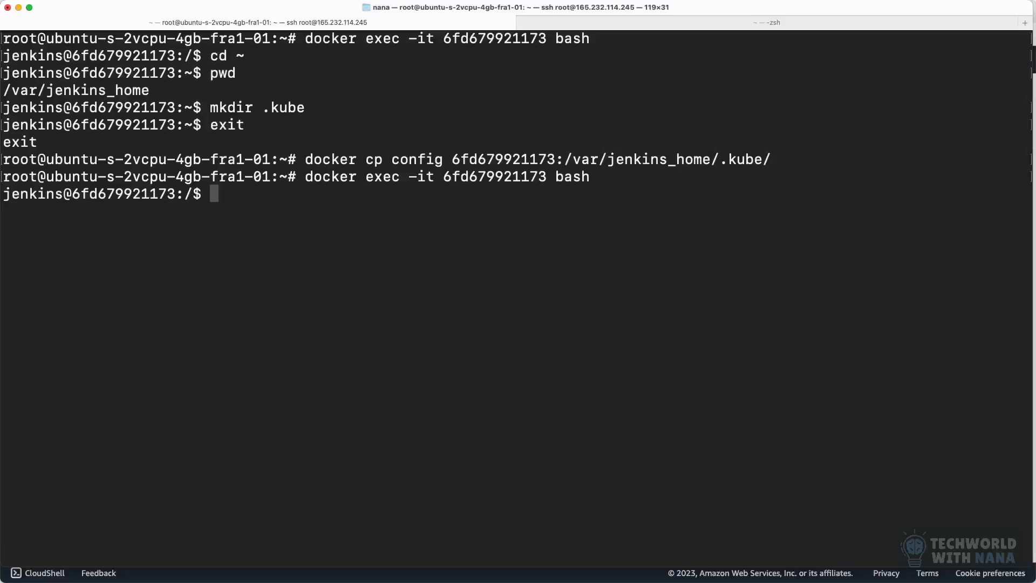
pyautogui.write('cd ~')
pyautogui.press('Return')
# Step: List the Jenkins home directory's contents, including hidden entries, and look for the .kube directory
pyautogui.write('ls')
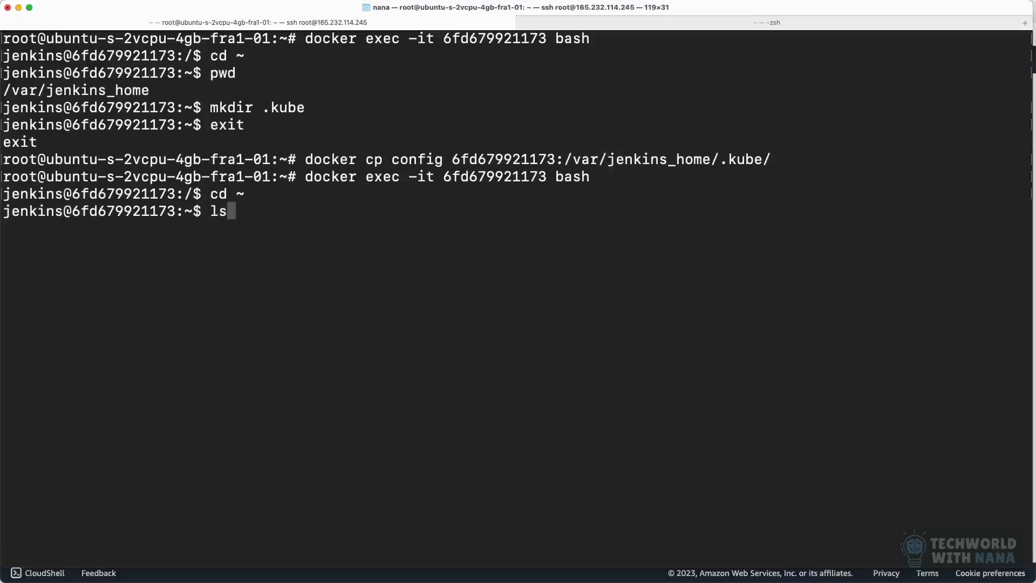
pyautogui.press('Return')
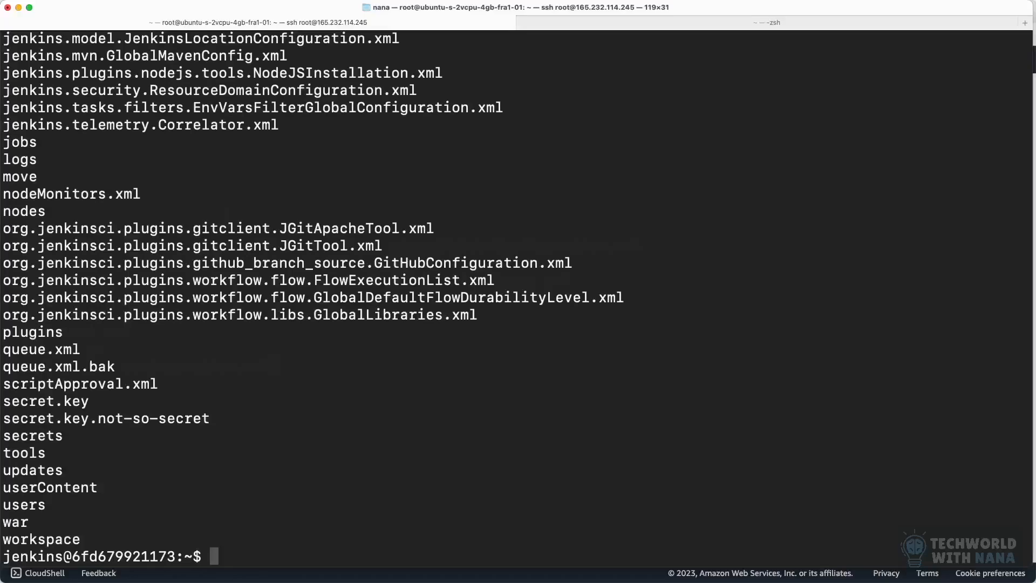
pyautogui.write('ls -')
pyautogui.press('BackSpace')
pyautogui.press('BackSpace')
pyautogui.press('BackSpace')
pyautogui.press('BackSpace')
pyautogui.scroll(15, 300, 350)
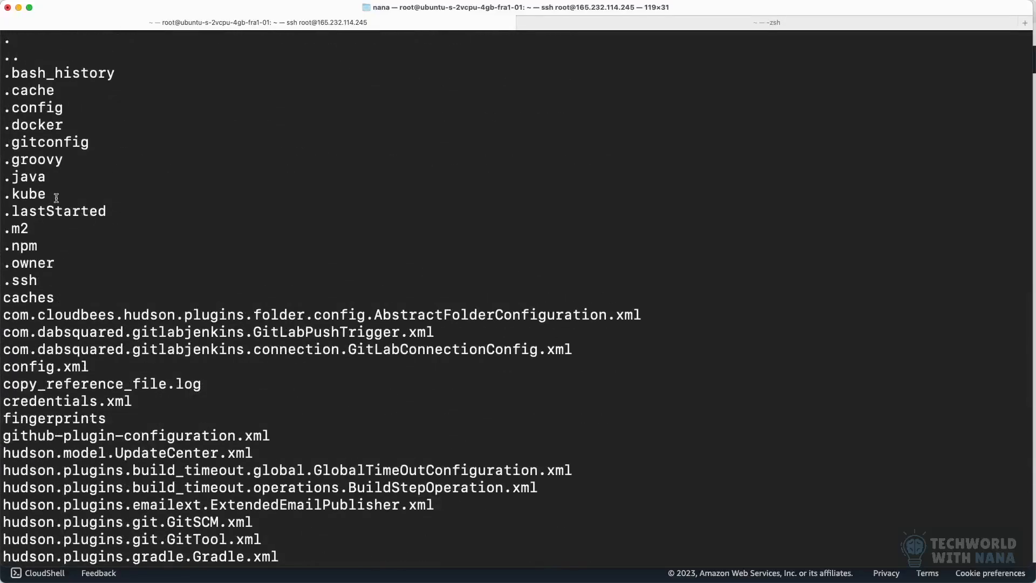
pyautogui.moveTo(56, 198); pyautogui.dragTo(10, 197)
# Step: List the contents of the .kube/ directory to check for the copied config file
pyautogui.write('ls .')
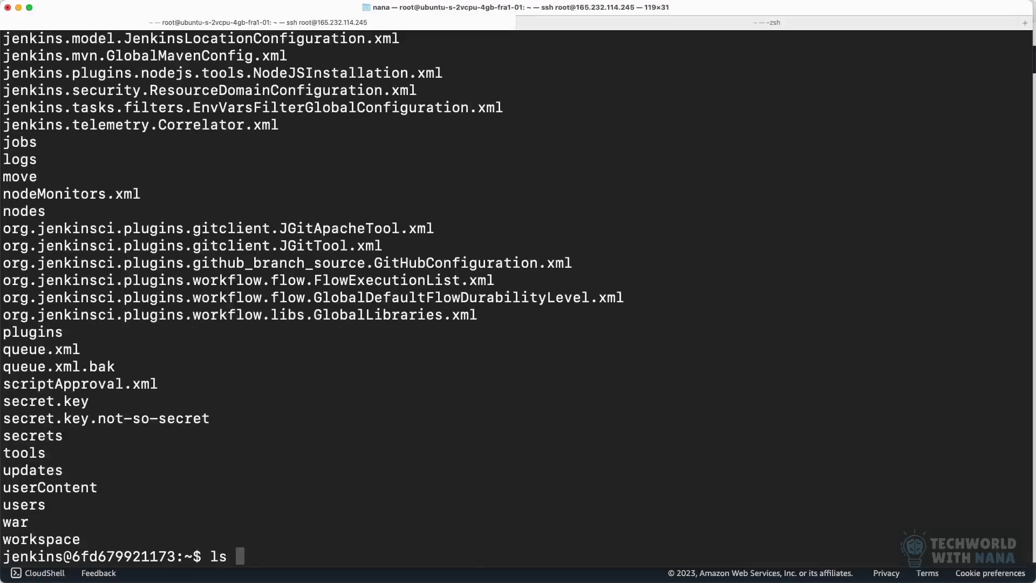
pyautogui.write('kube/')
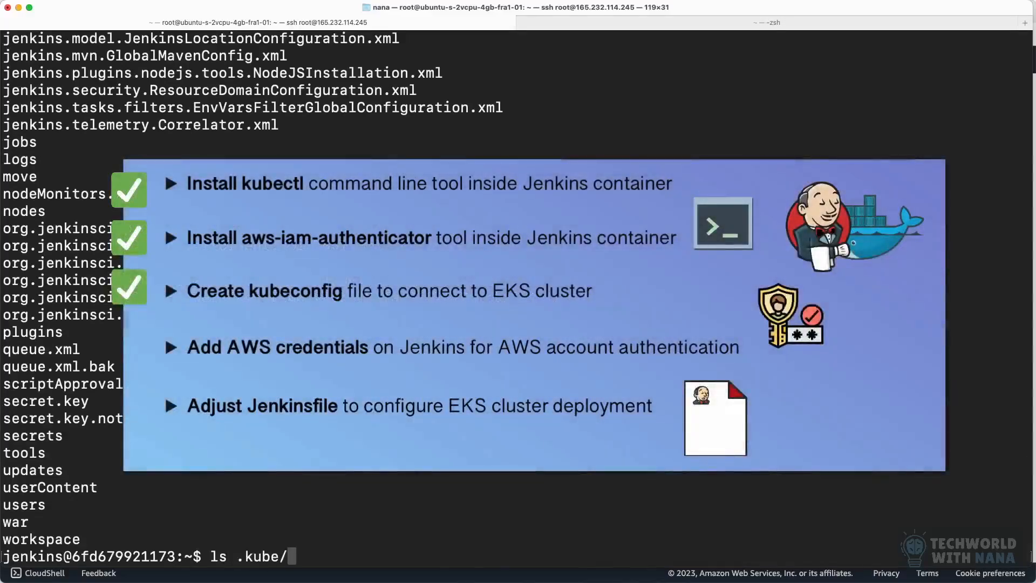
pyautogui.press('Return')
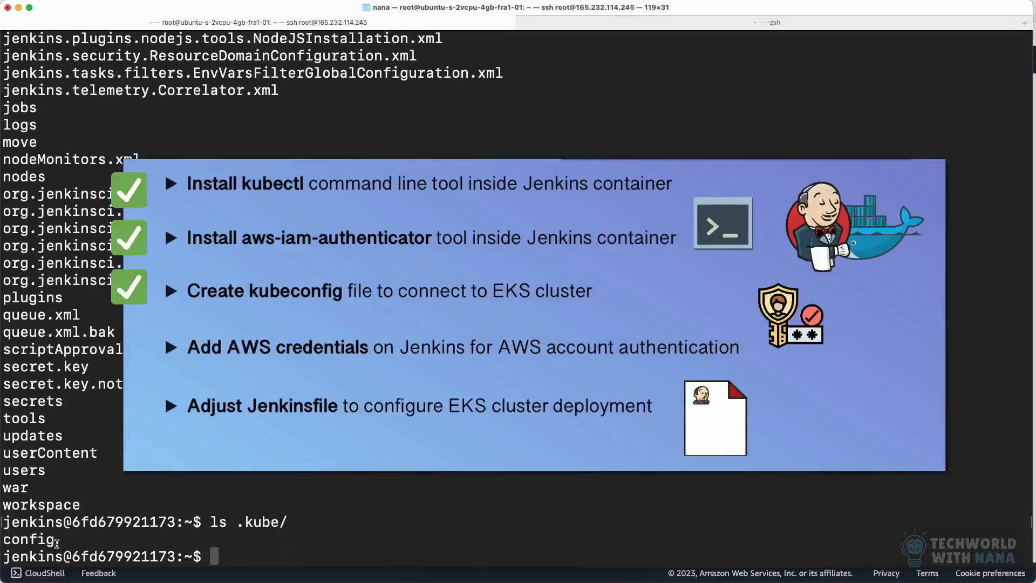
pyautogui.moveTo(57, 539); pyautogui.dragTo(2, 540)
pyautogui.click(283, 548)
# Step: Clear the terminal and print .kube/config, reviewing its server, certificate-authority-data and aws-iam-authenticator command entries
pyautogui.write('clear')
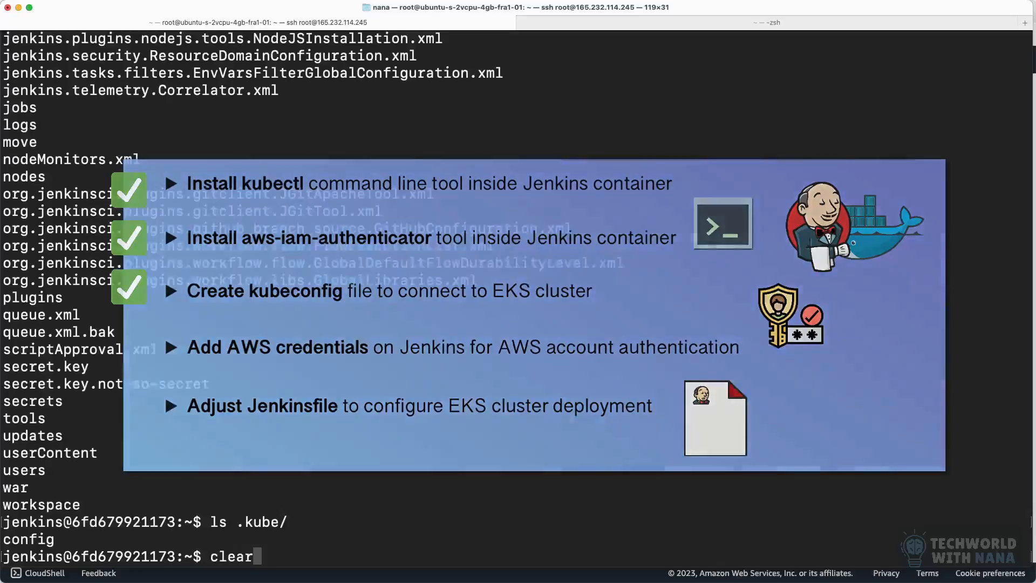
pyautogui.press('Return')
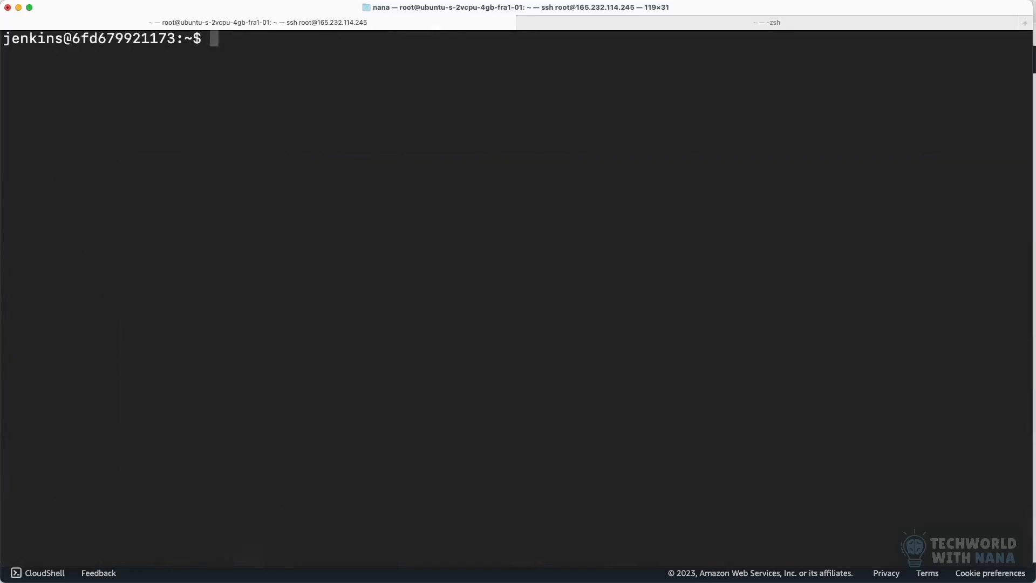
pyautogui.write('cat .kube/')
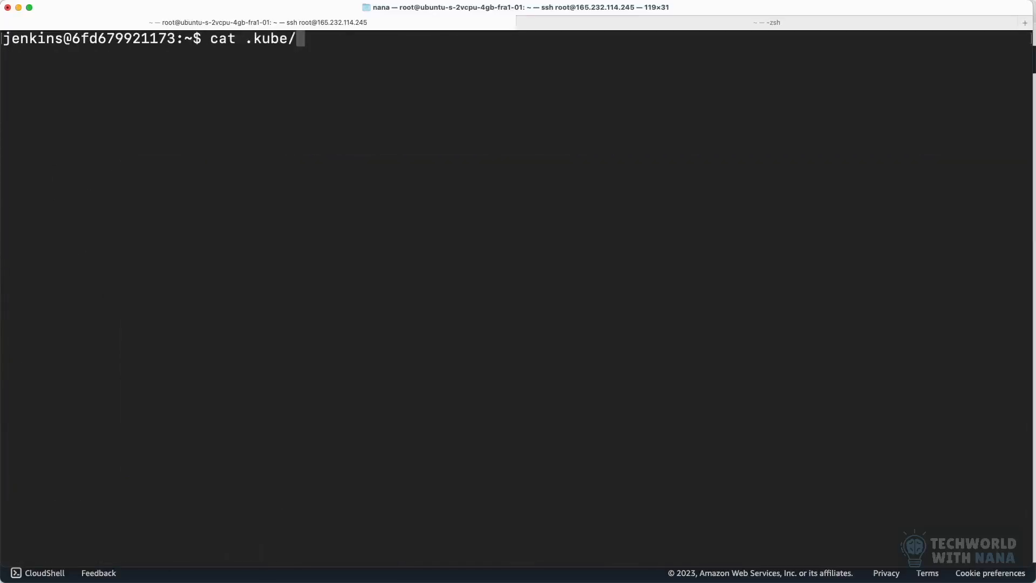
pyautogui.write('config')
pyautogui.press('Return')
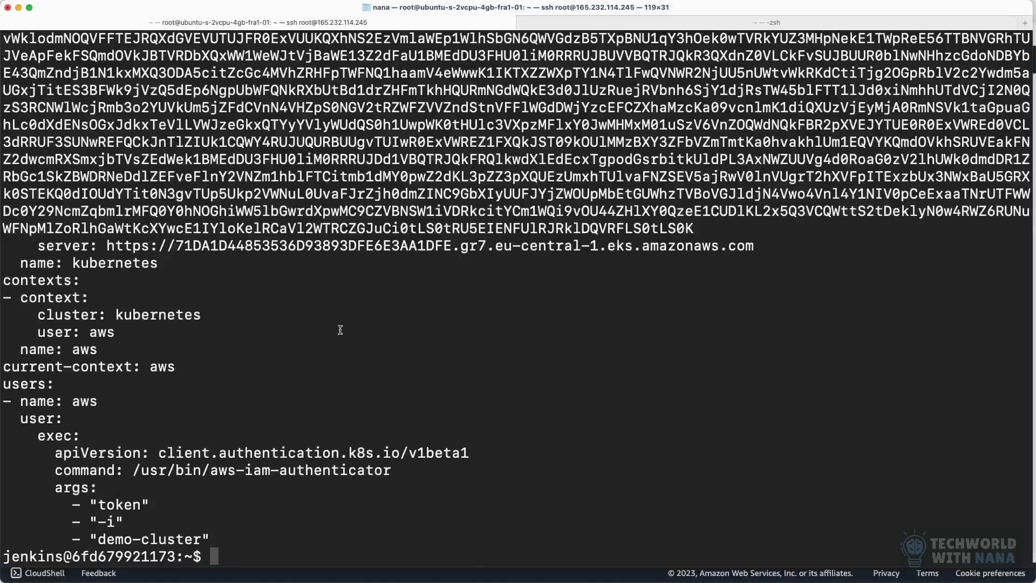
pyautogui.scroll(5, 340, 330)
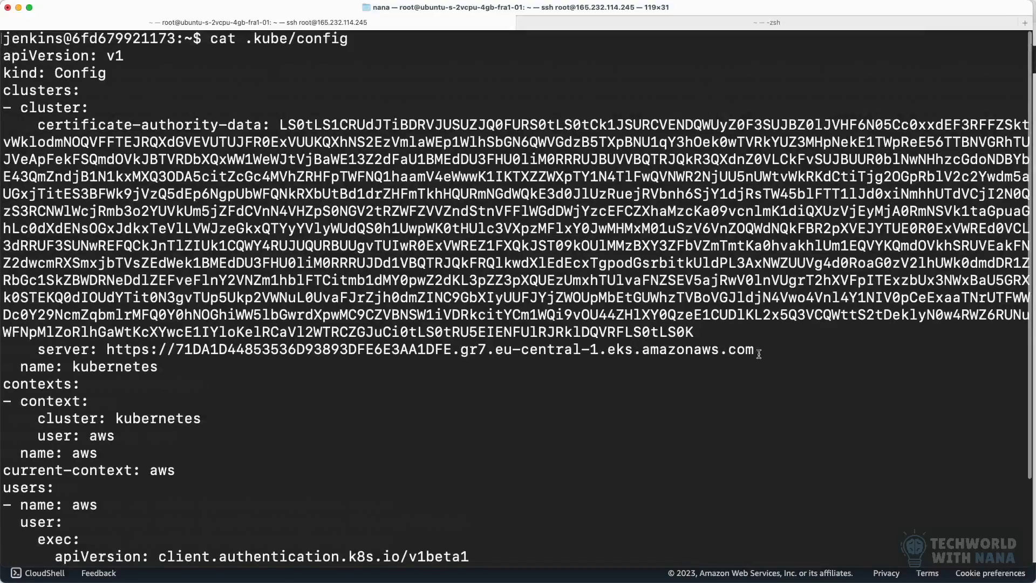
pyautogui.moveTo(758, 354); pyautogui.dragTo(30, 348)
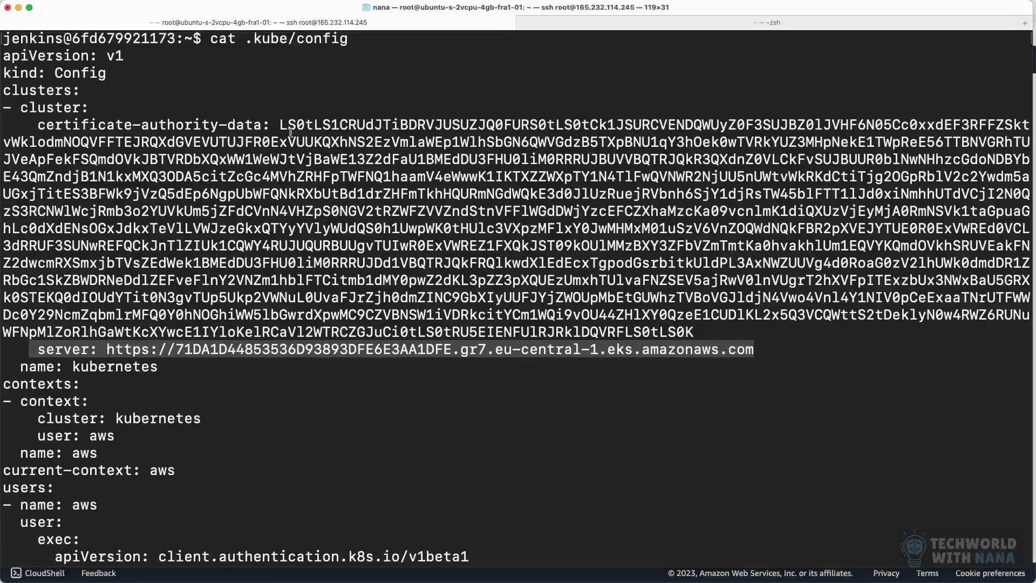
pyautogui.moveTo(271, 125); pyautogui.dragTo(42, 130)
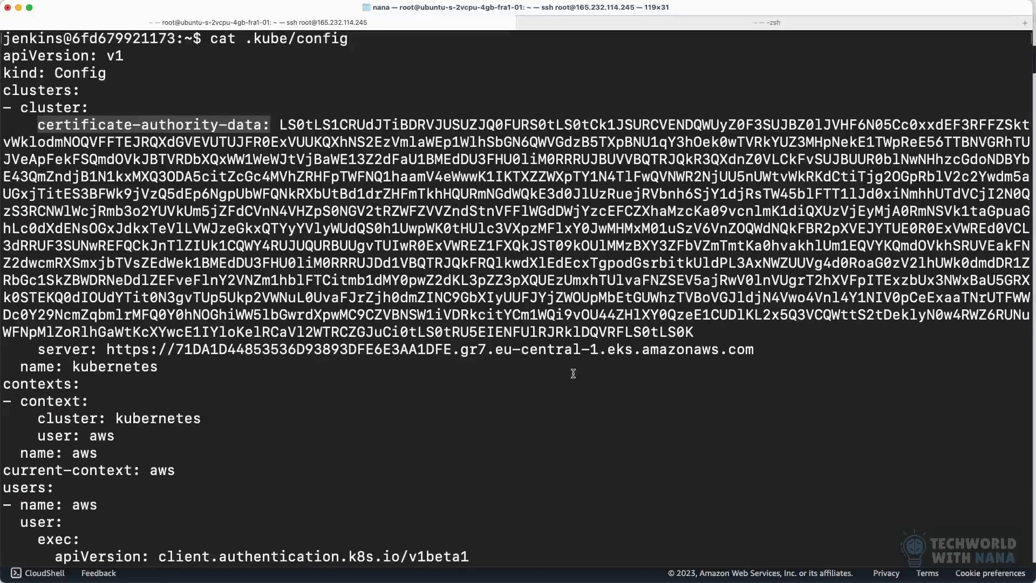
pyautogui.scroll(-2, 572, 377)
pyautogui.moveTo(392, 471); pyautogui.dragTo(133, 470)
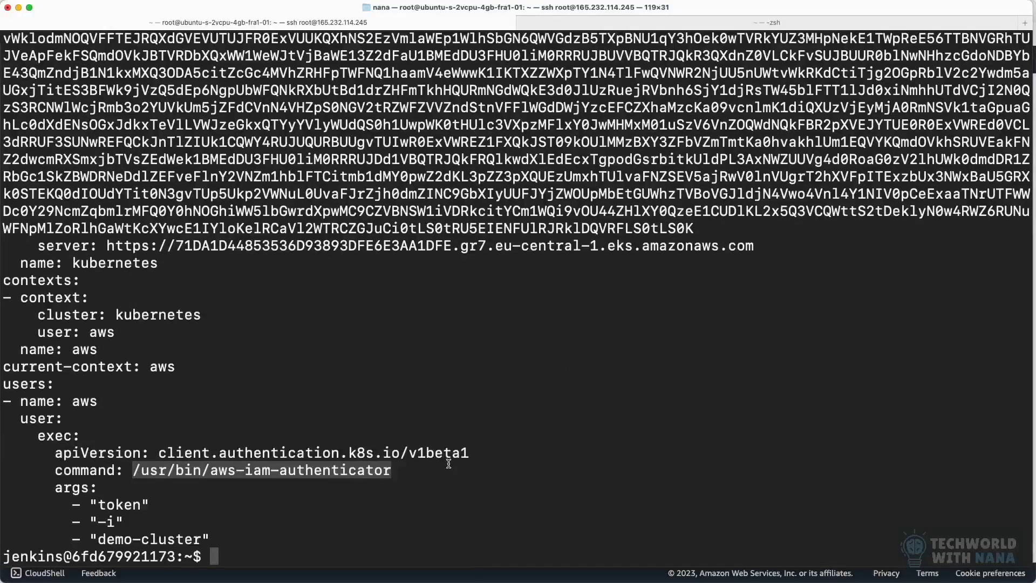
# Step: Exit the Jenkins container shell to return to the Ubuntu server's prompt
pyautogui.click(434, 509)
pyautogui.write('exit')
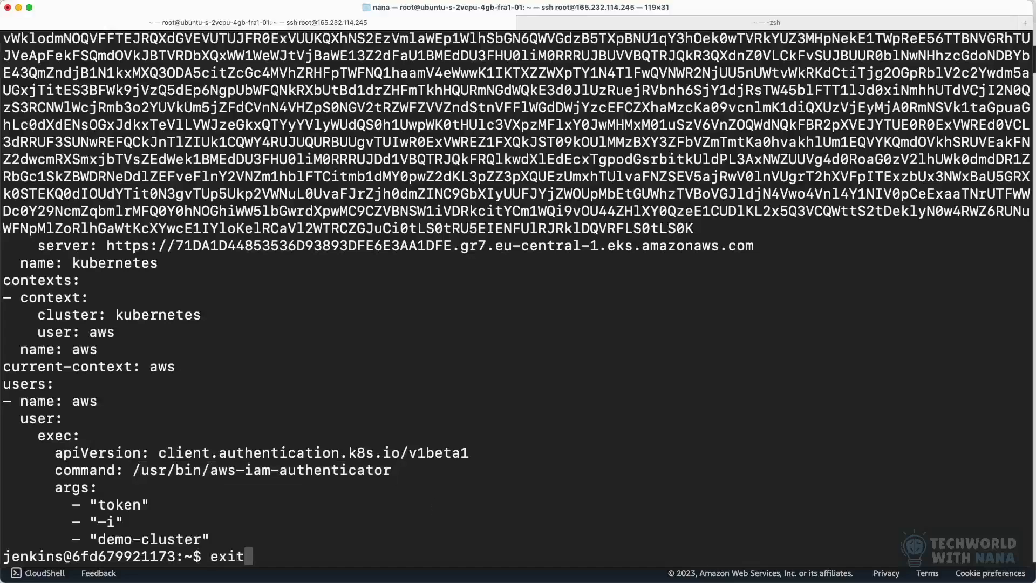
pyautogui.press('Return')
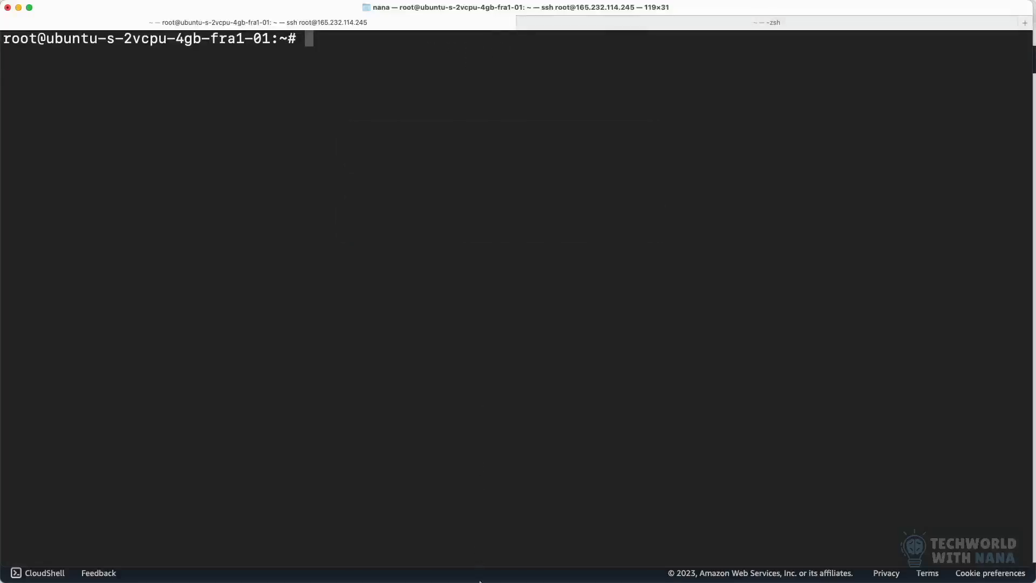
# Step: Switch to Google Chrome and bring up the Jenkins dashboard
pyautogui.click(453, 571)
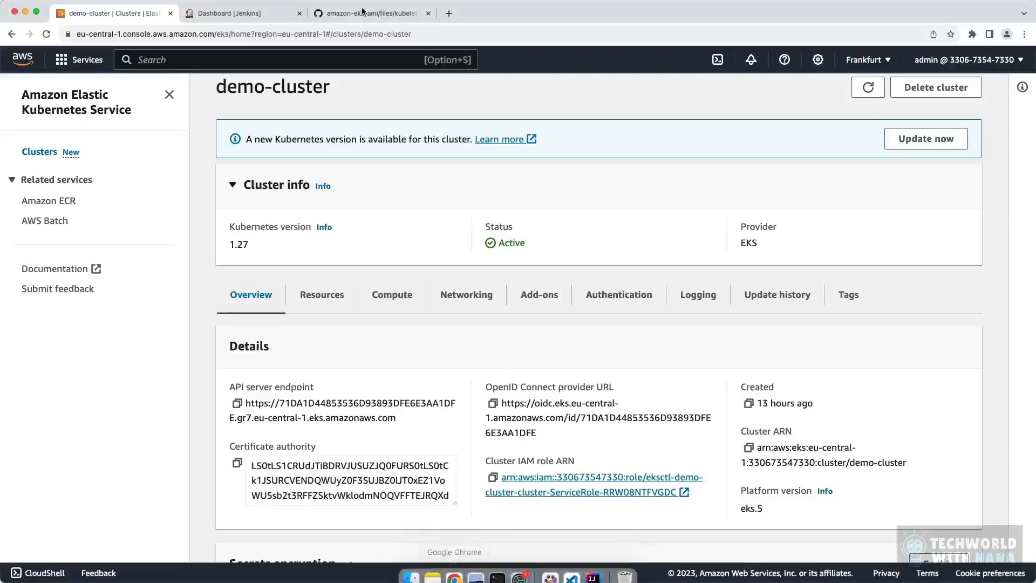
pyautogui.click(254, 18)
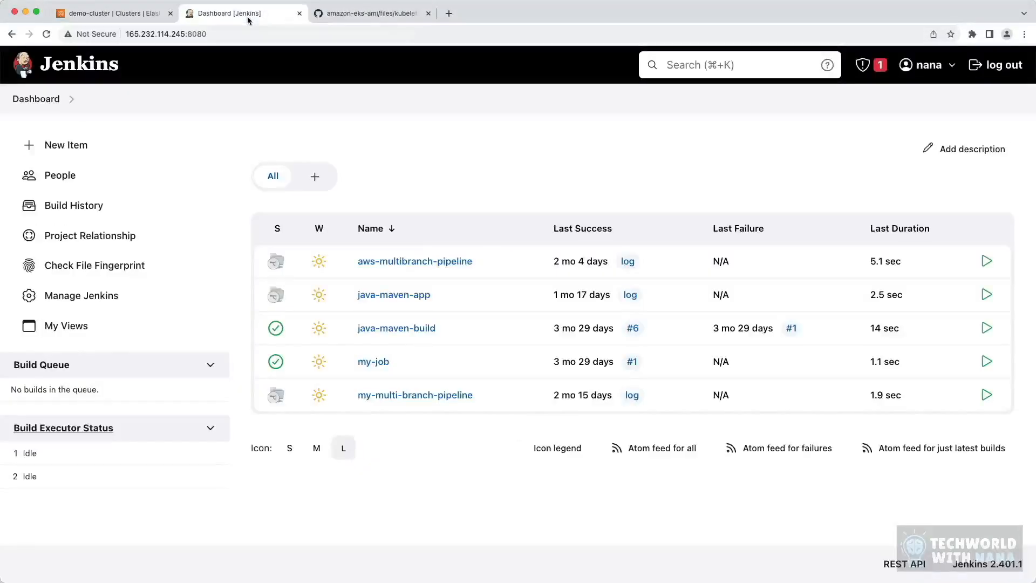
# Step: Open the configuration page of the java-maven-app multibranch pipeline at its Git branch source
pyautogui.click(403, 302)
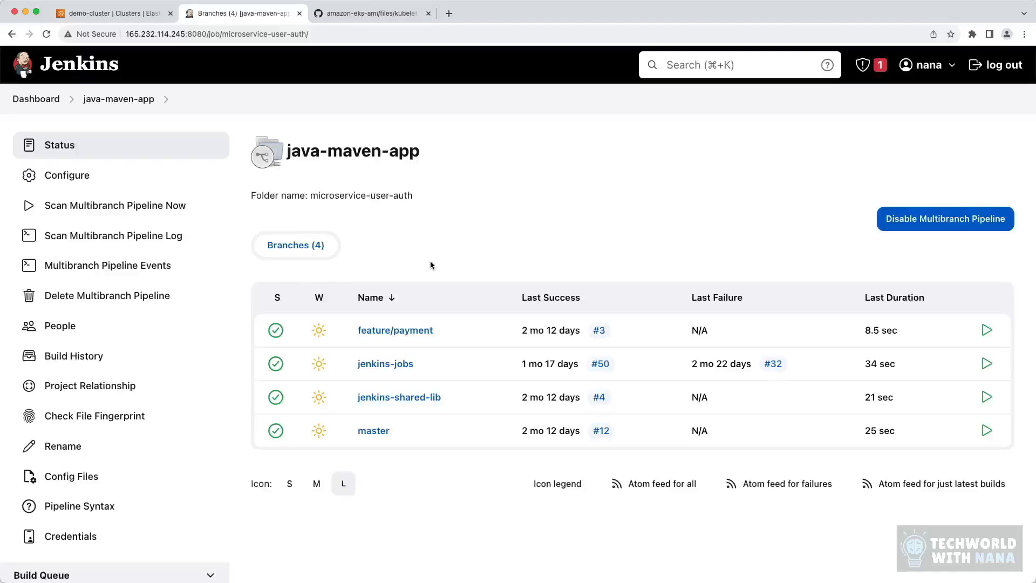
pyautogui.click(54, 175)
pyautogui.scroll(-1, 385, 338)
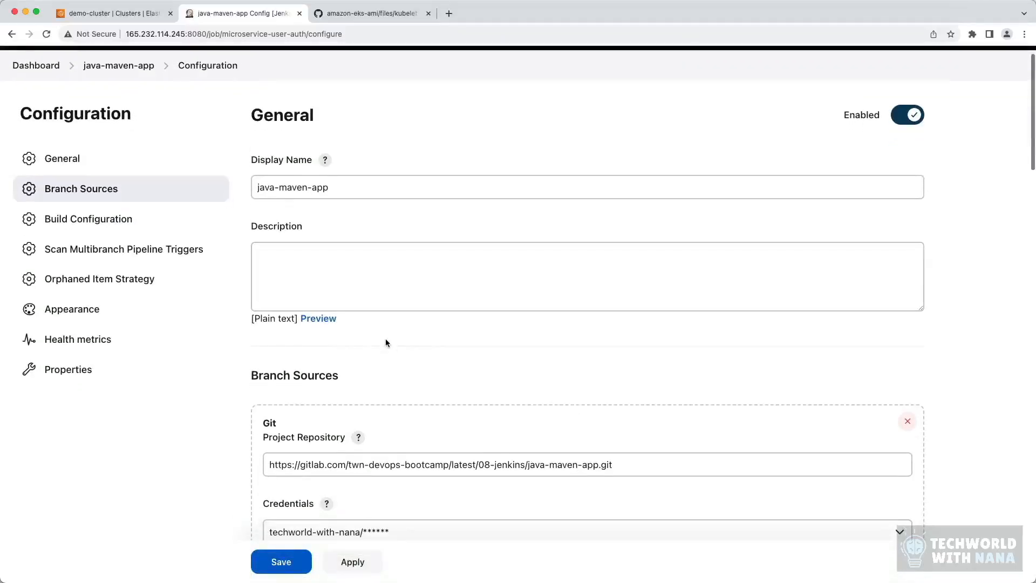
# Step: Replace 08-jenkins with 11-eks in the Git project repository URL and save the pipeline configuration
pyautogui.click(488, 466)
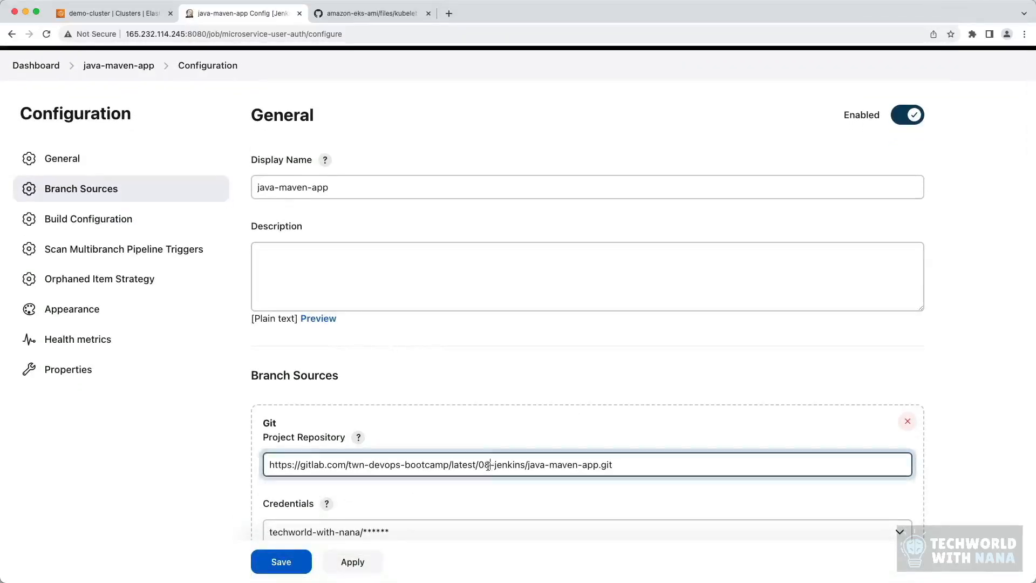
pyautogui.moveTo(477, 465); pyautogui.dragTo(526, 464)
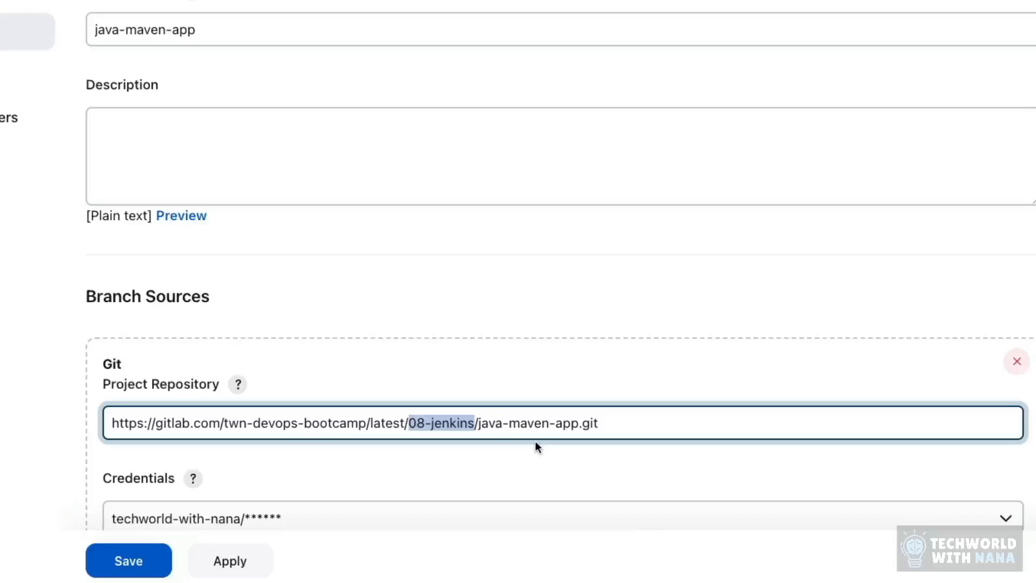
pyautogui.press('BackSpace')
pyautogui.write('11-')
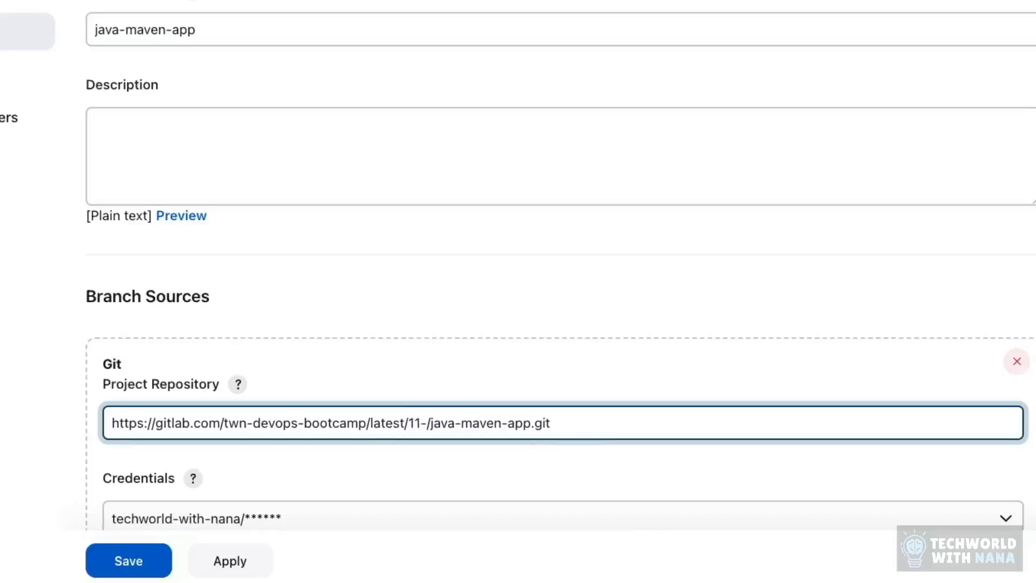
pyautogui.write('eks')
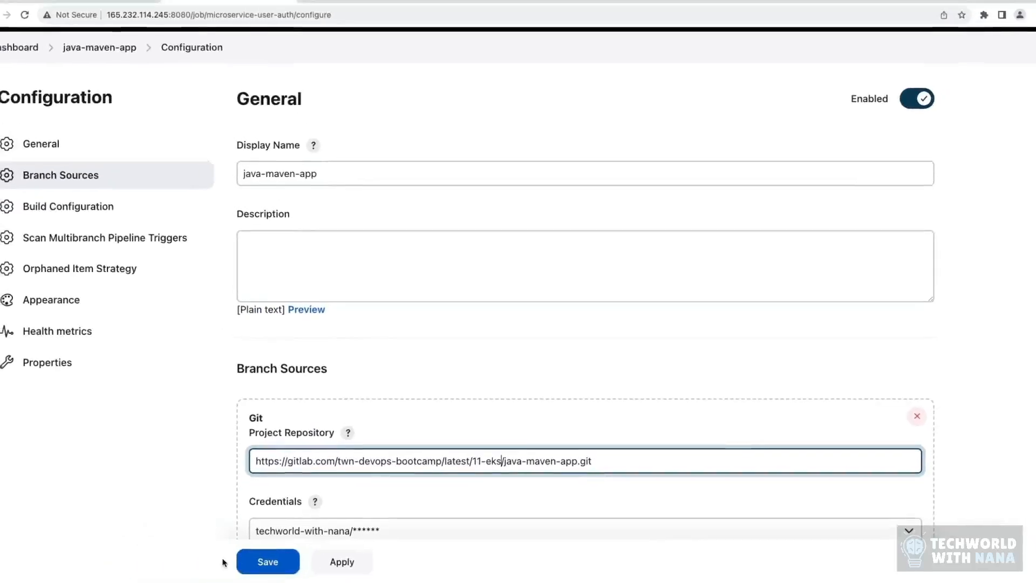
pyautogui.click(179, 561)
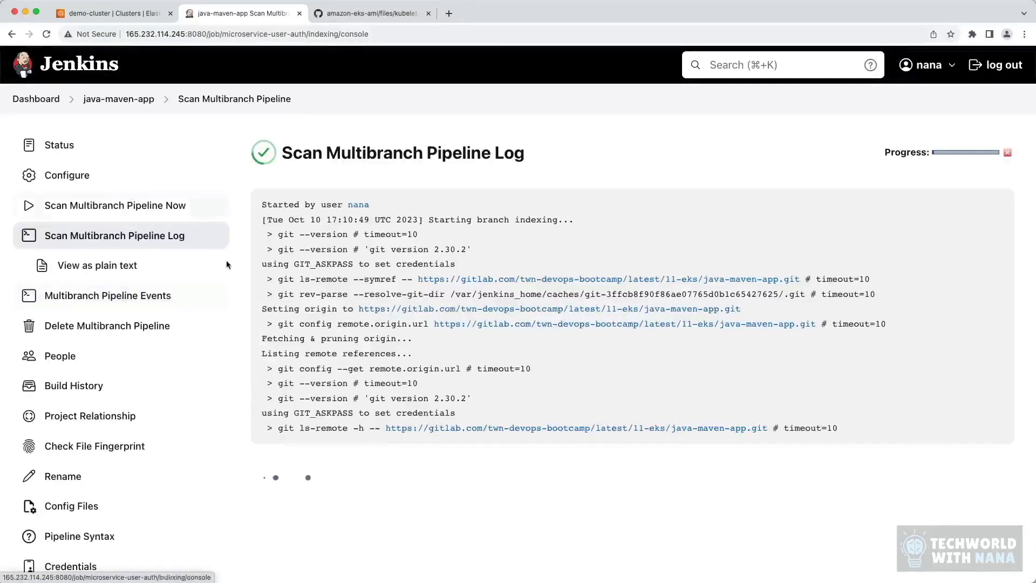
# Step: Review the multibranch pipeline scan log down to its end, checking for the deploy-on-k8s branch
pyautogui.scroll(-2, 414, 285)
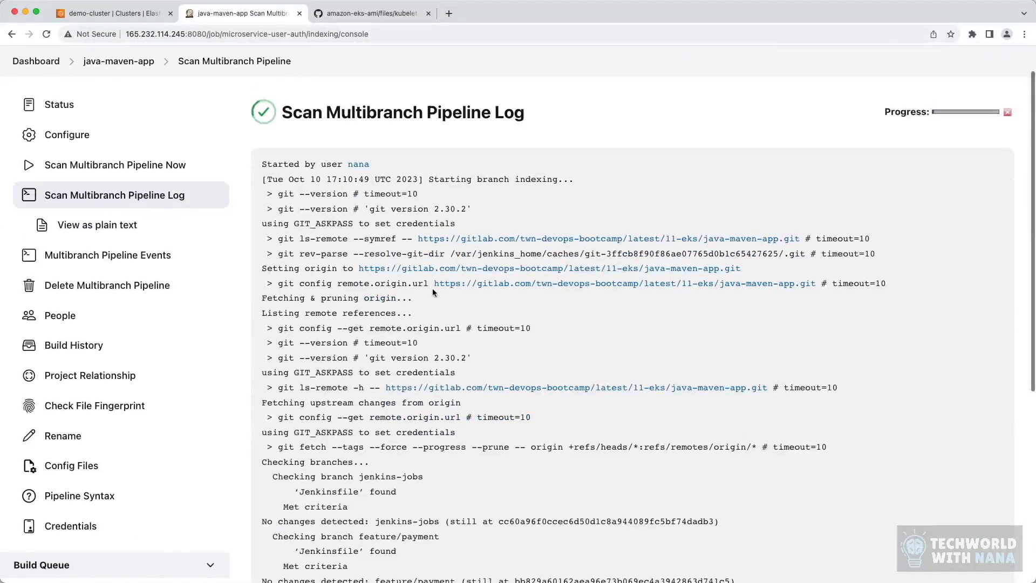
pyautogui.scroll(-10, 432, 288)
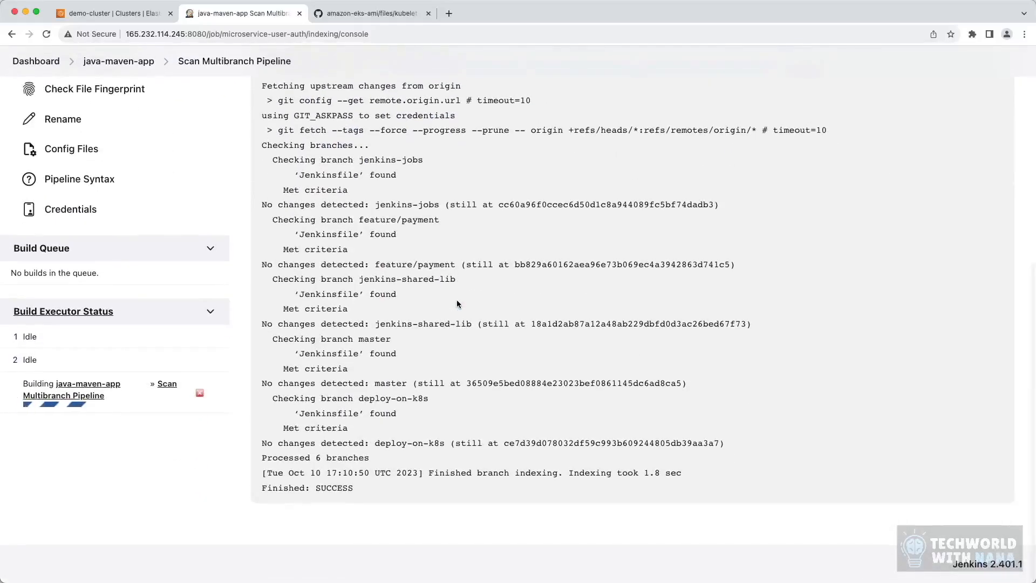
pyautogui.moveTo(429, 399); pyautogui.dragTo(362, 400)
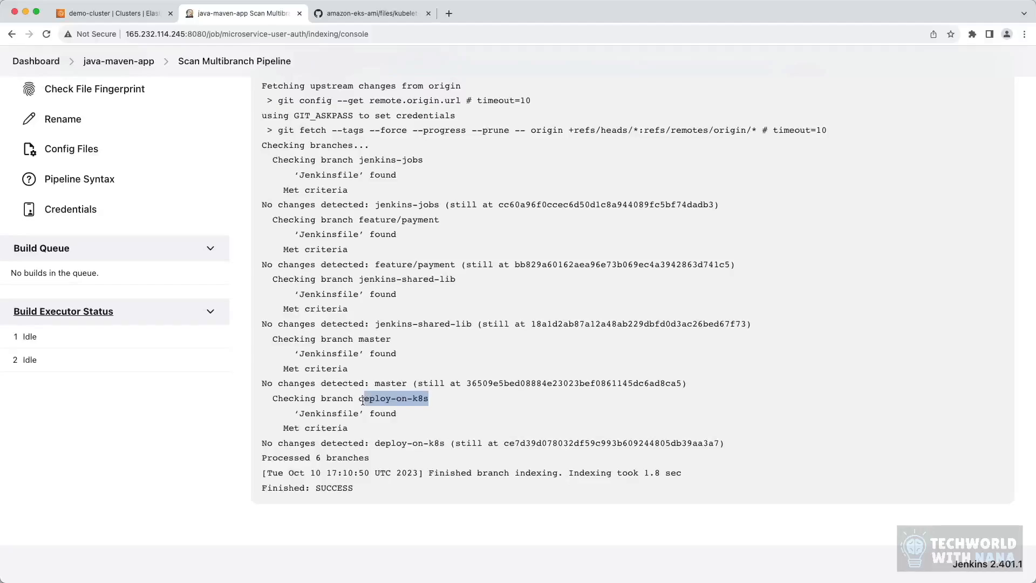
pyautogui.click(363, 400)
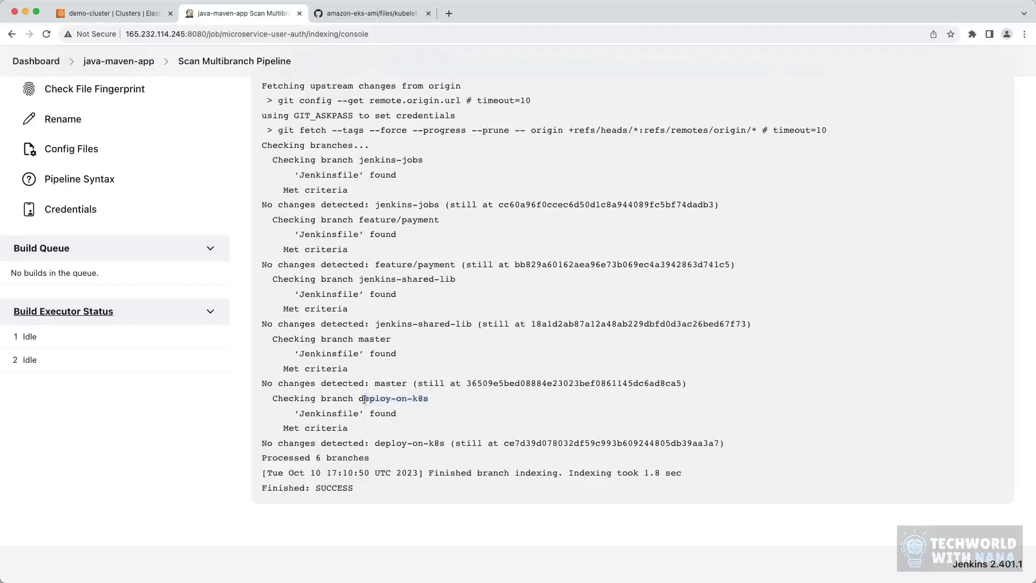
pyautogui.scroll(10, 362, 400)
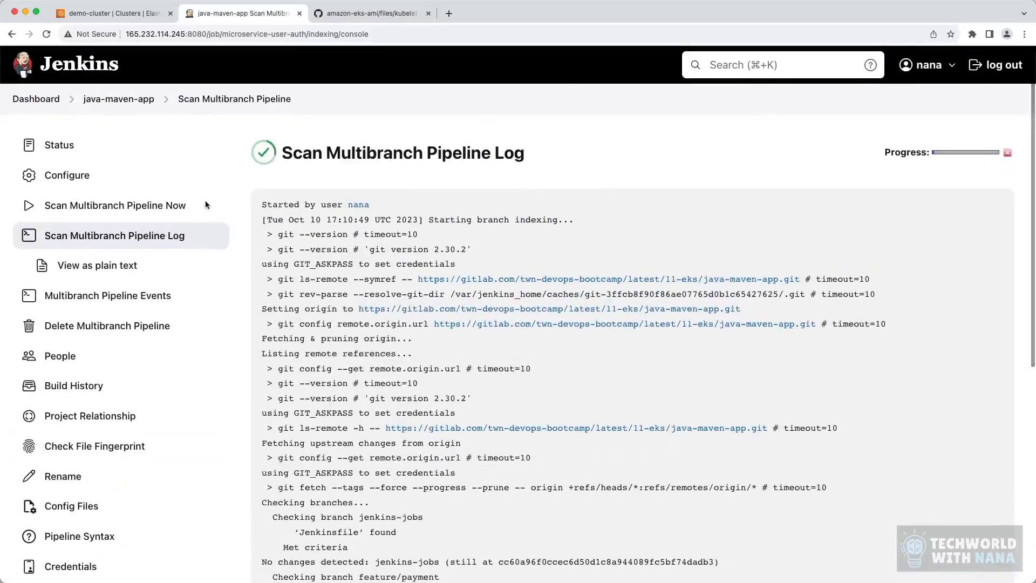
# Step: Open the java-maven-app status overview and check its branch list for deploy-on-k8s
pyautogui.click(71, 145)
pyautogui.moveTo(465, 332); pyautogui.dragTo(275, 329)
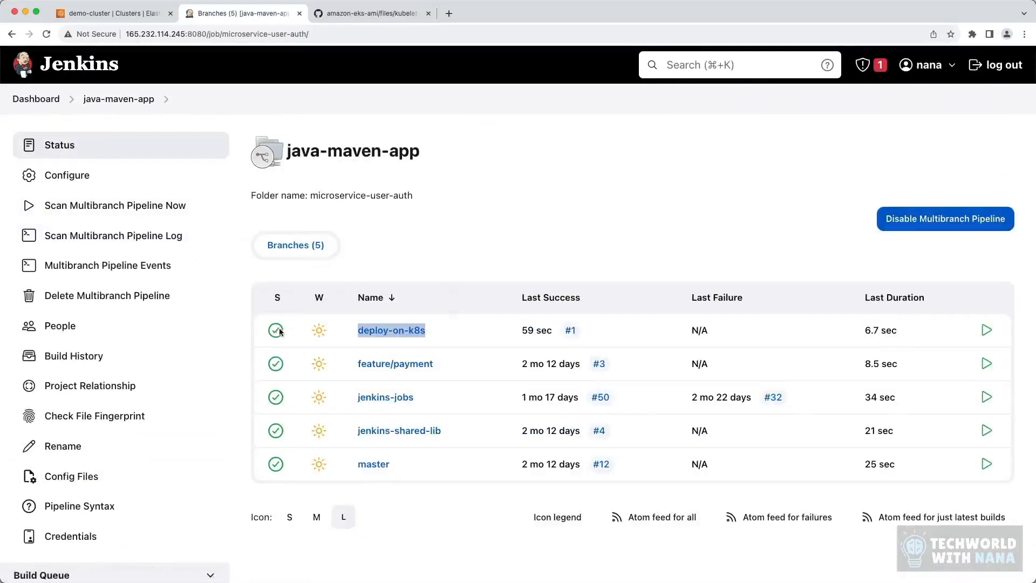
pyautogui.click(474, 332)
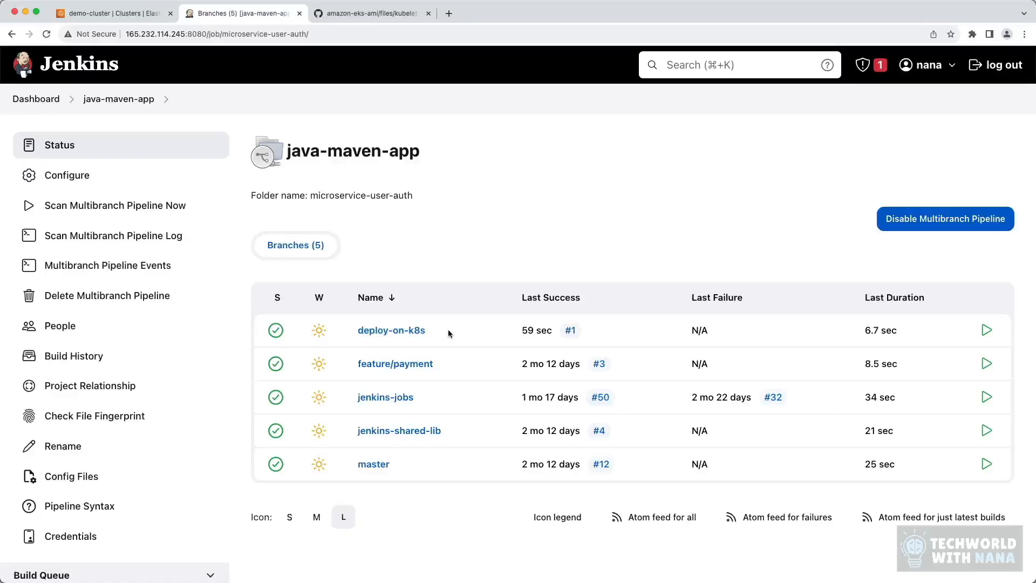
pyautogui.moveTo(422, 156); pyautogui.dragTo(258, 154)
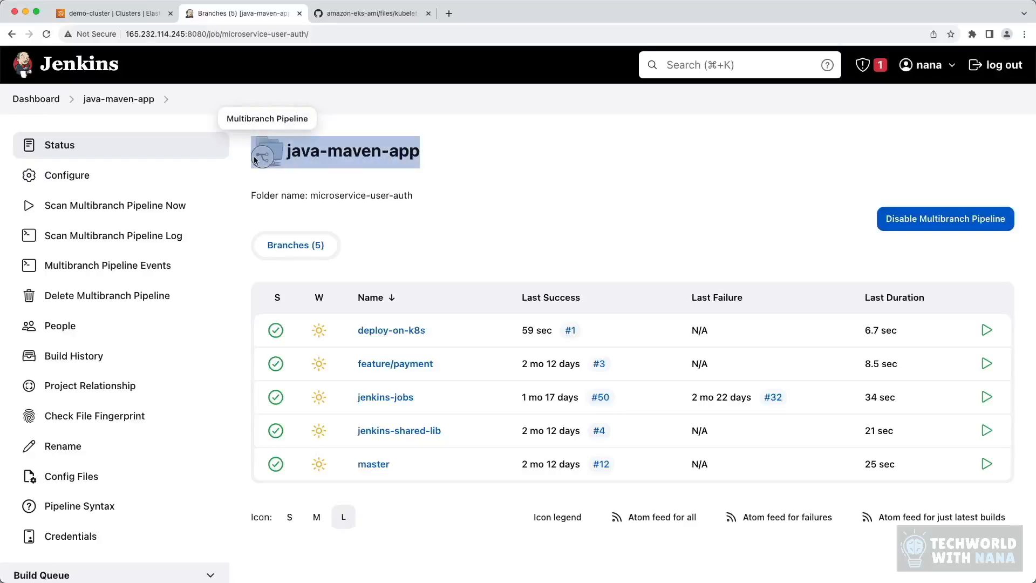
pyautogui.click(430, 202)
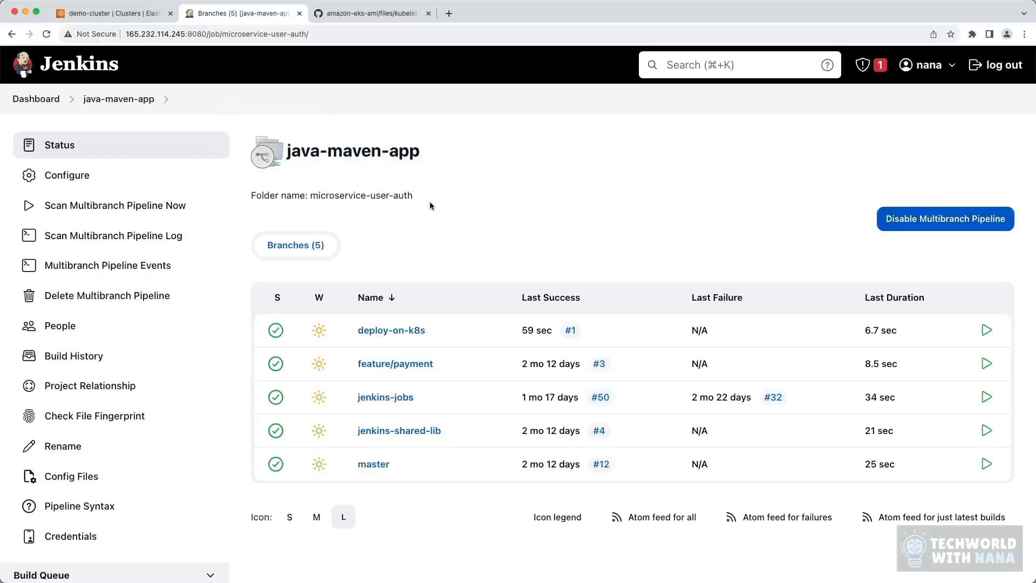
# Step: Start a new credential of kind Secret text in the global credentials store scoped to java-maven-app
pyautogui.click(93, 537)
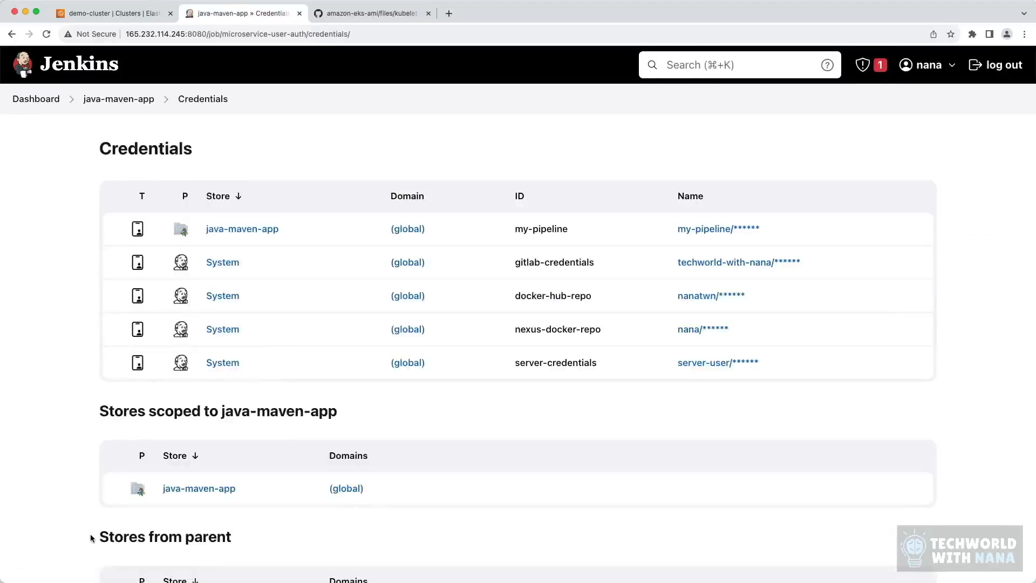
pyautogui.click(407, 229)
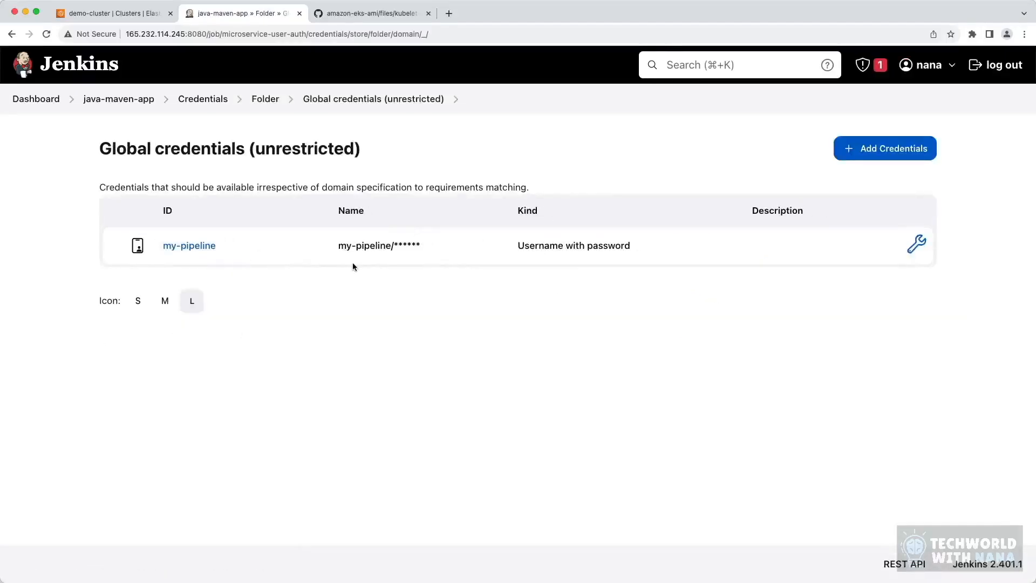
pyautogui.click(860, 149)
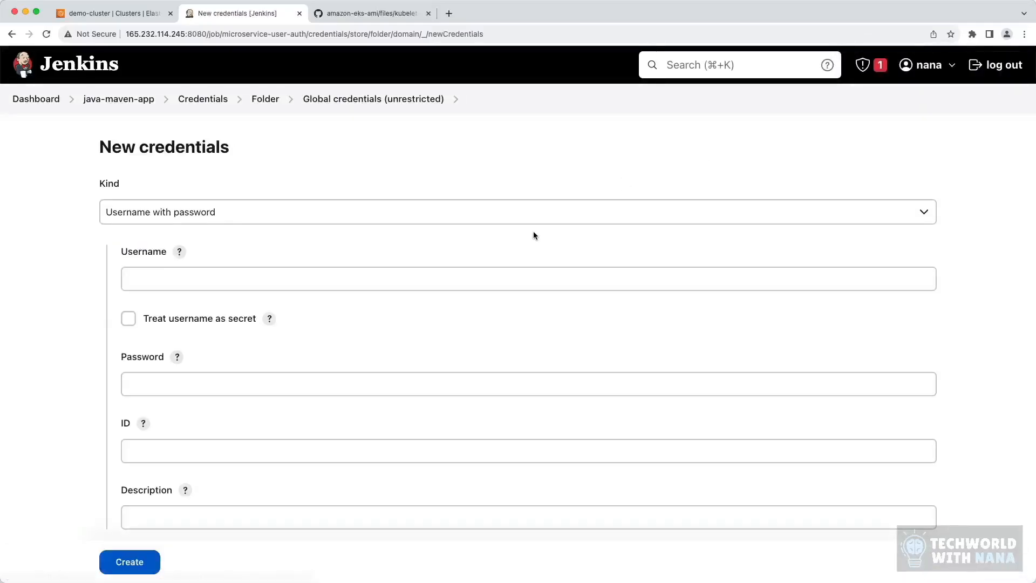
pyautogui.click(308, 212)
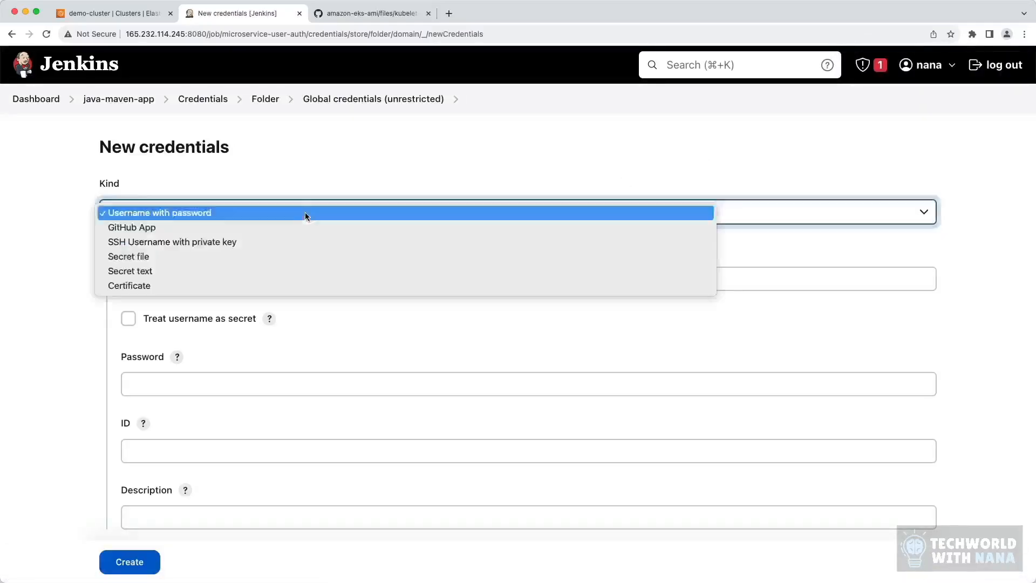
pyautogui.click(243, 270)
pyautogui.click(238, 277)
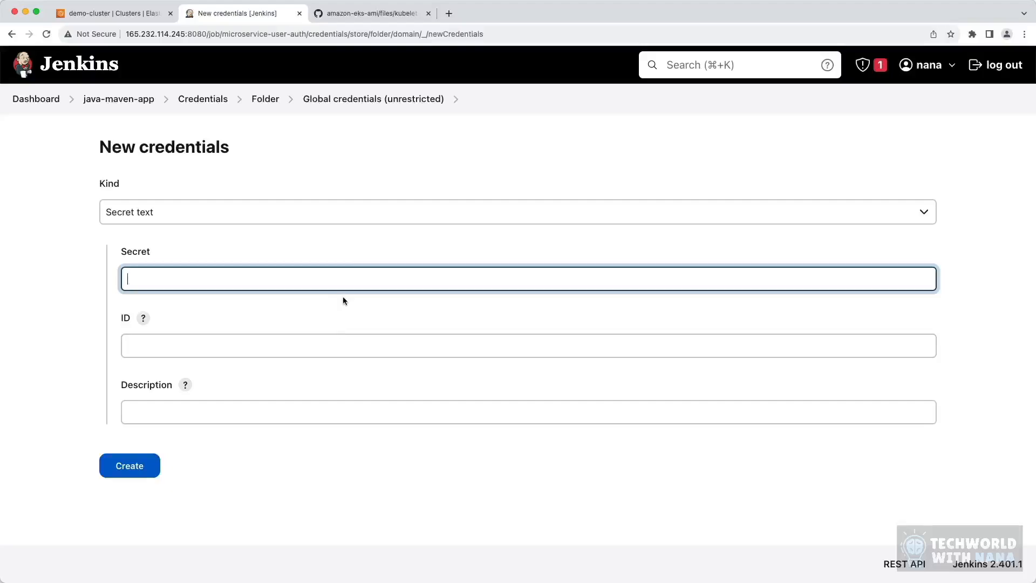
pyautogui.click(342, 255)
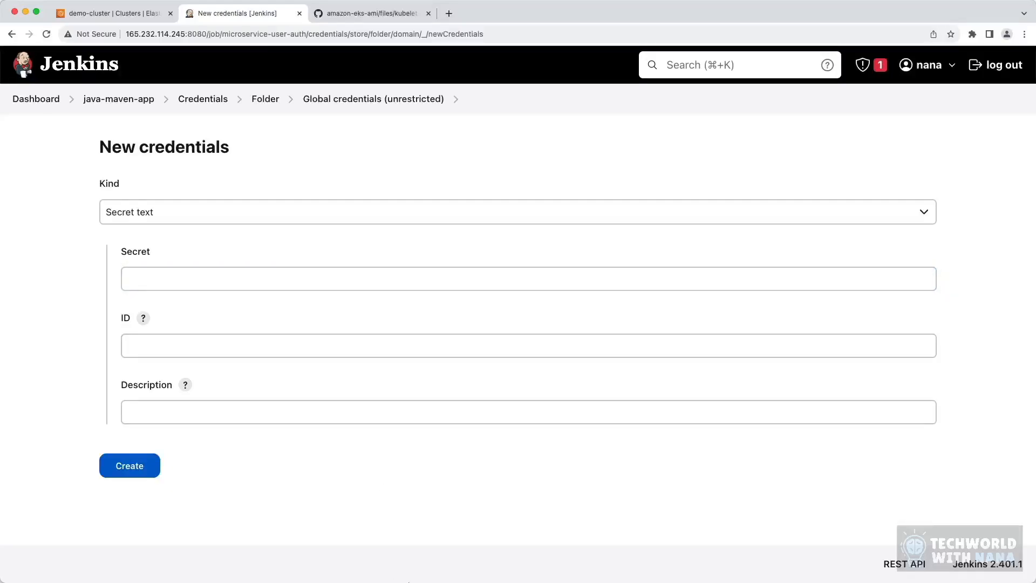
# Step: Switch to the terminal's local macbook session and write cat .aws/credentials at the prompt without running it
pyautogui.click(497, 564)
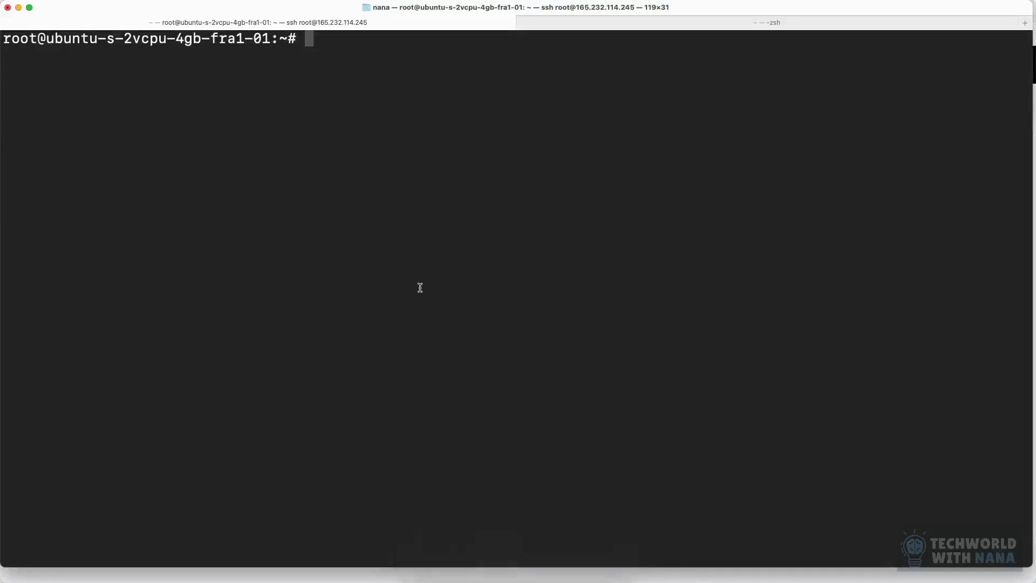
pyautogui.click(588, 27)
pyautogui.write('c')
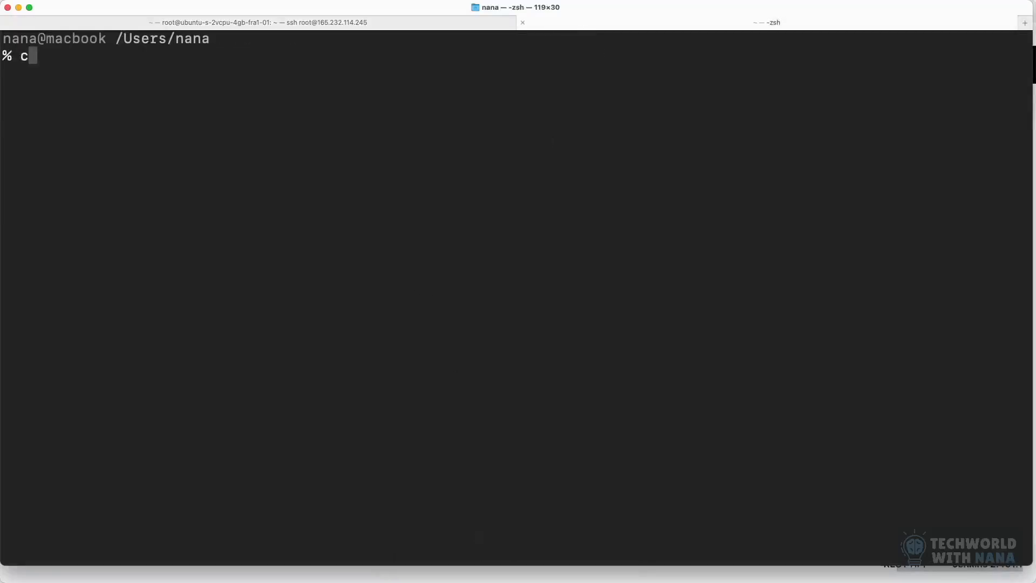
pyautogui.write('at .aws/')
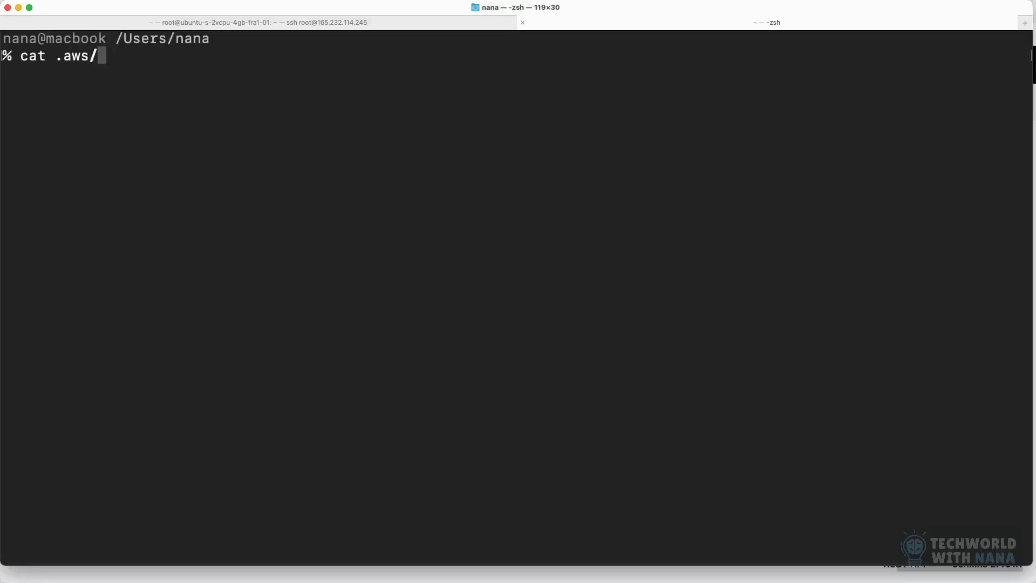
pyautogui.write('credentials')
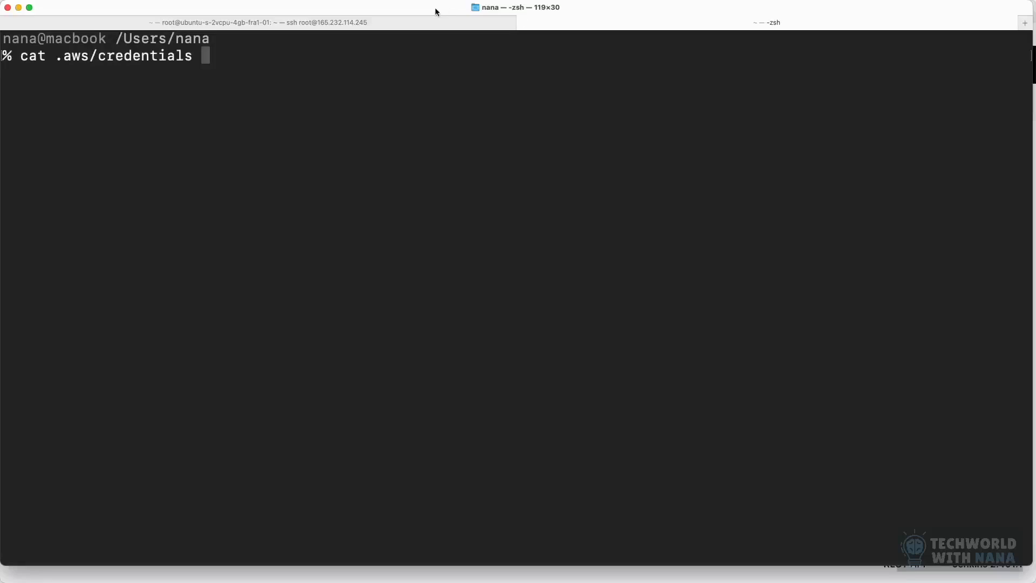
pyautogui.moveTo(208, 58); pyautogui.dragTo(21, 60)
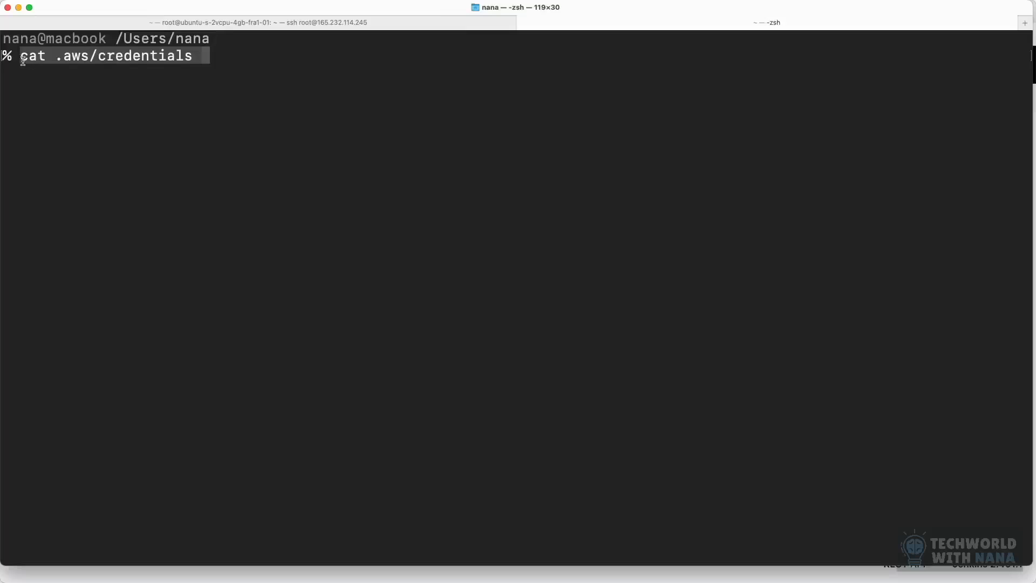
pyautogui.click(228, 58)
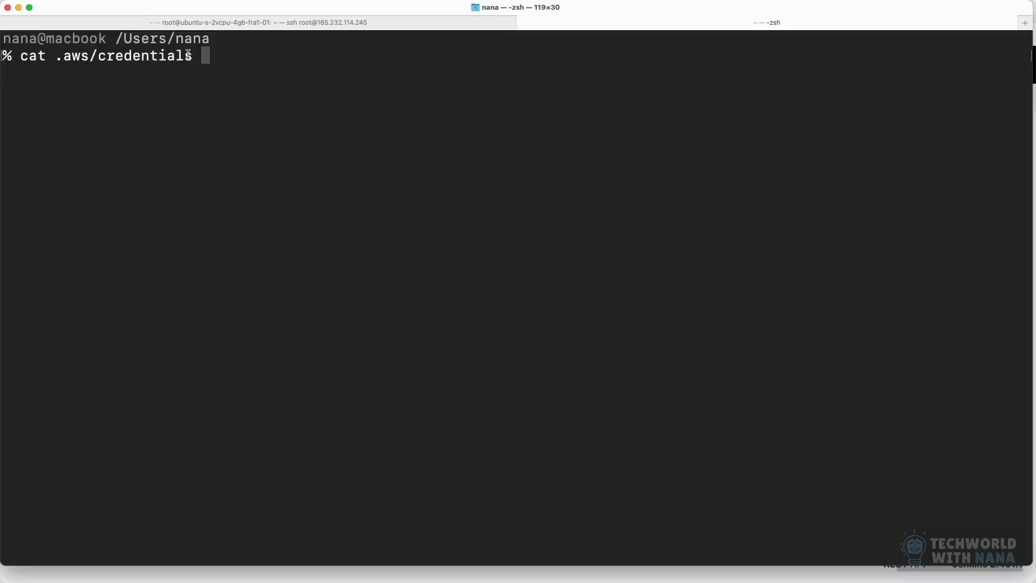
pyautogui.moveTo(55, 54); pyautogui.dragTo(91, 55)
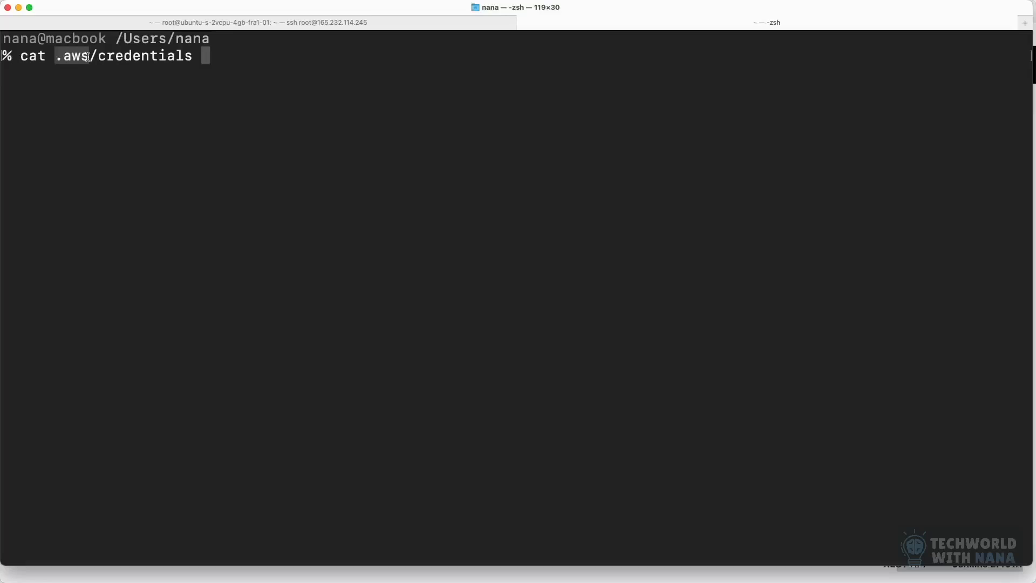
pyautogui.click(197, 57)
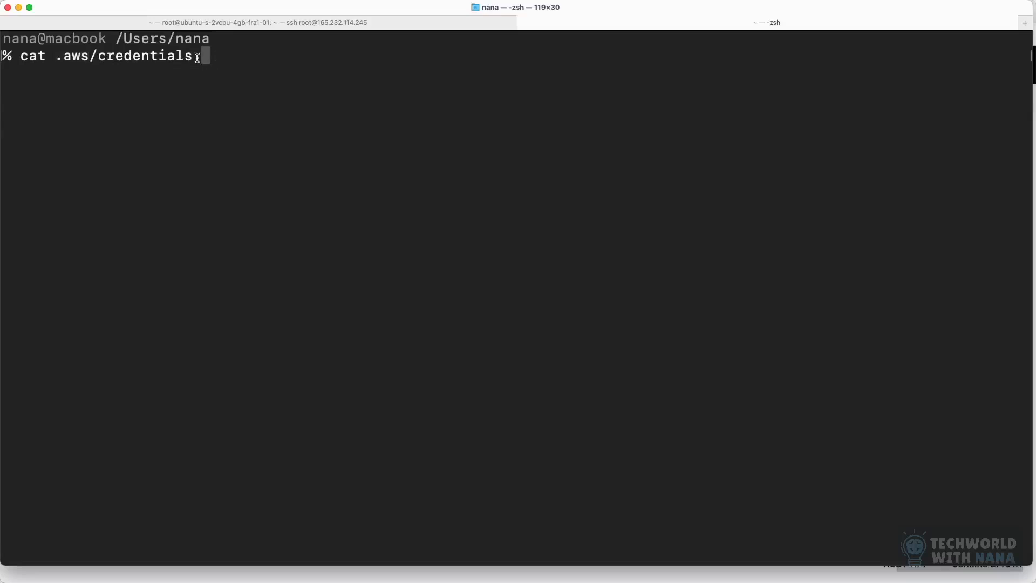
pyautogui.moveTo(198, 58); pyautogui.dragTo(100, 57)
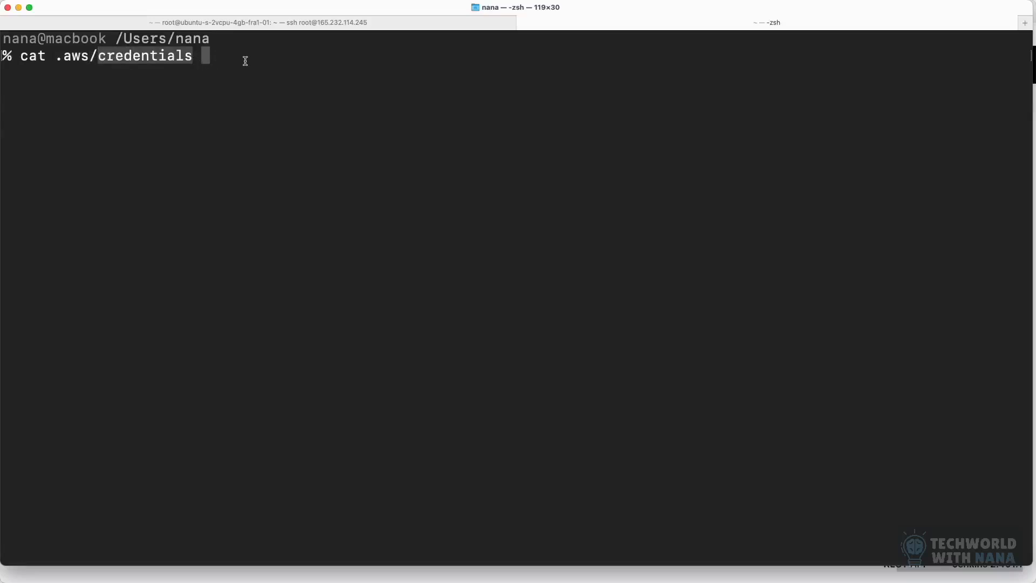
pyautogui.click(245, 61)
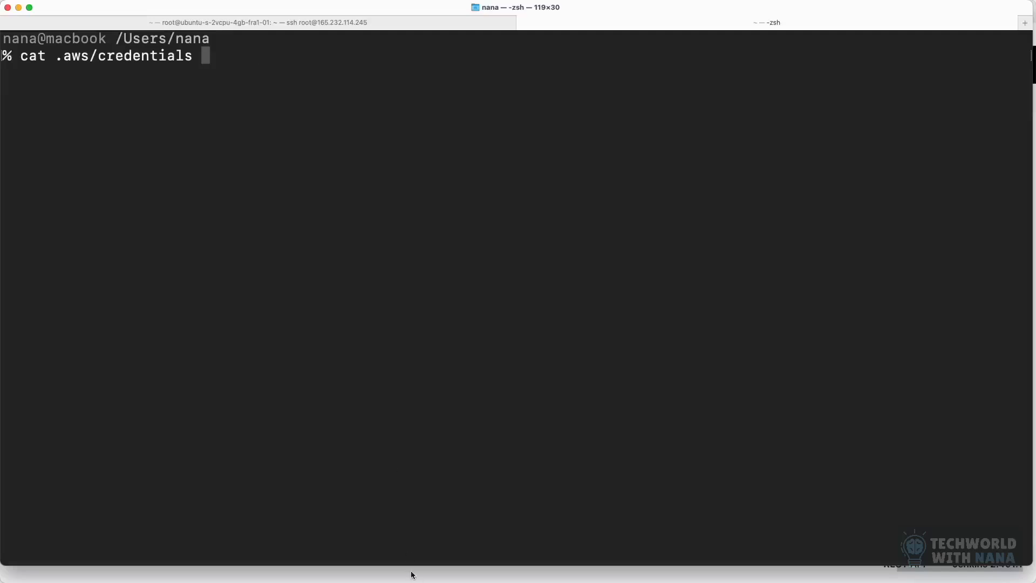
# Step: Switch back to Jenkins and create the secret text credential with ID jenkins_aws_access_key_id, pasting the AWS access key ID as its secret
pyautogui.moveTo(413, 581)
pyautogui.click(453, 567)
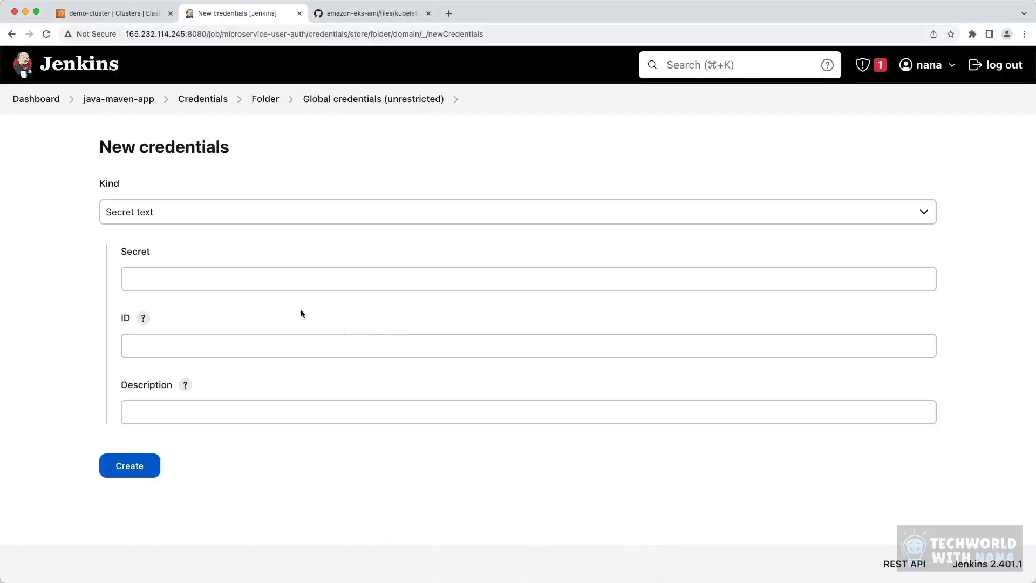
pyautogui.click(177, 341)
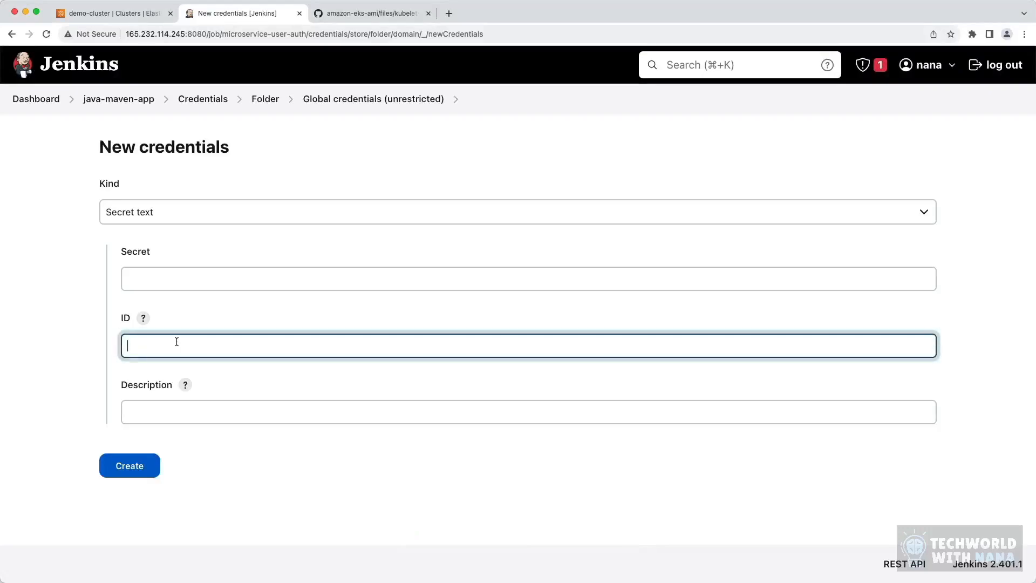
pyautogui.write('jenkins_')
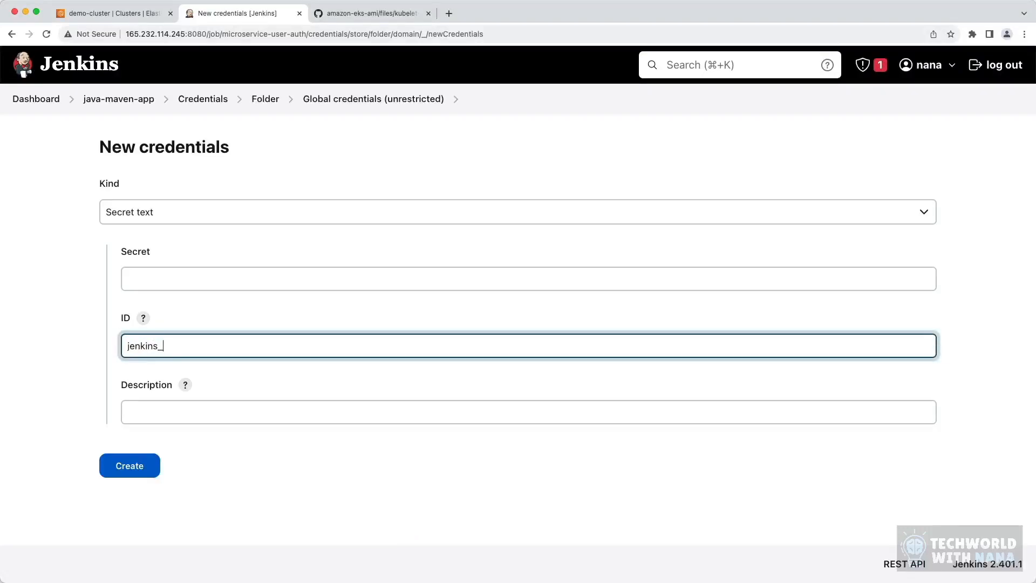
pyautogui.write('aws_access_key_id')
pyautogui.click(156, 281)
pyautogui.press('super+v')
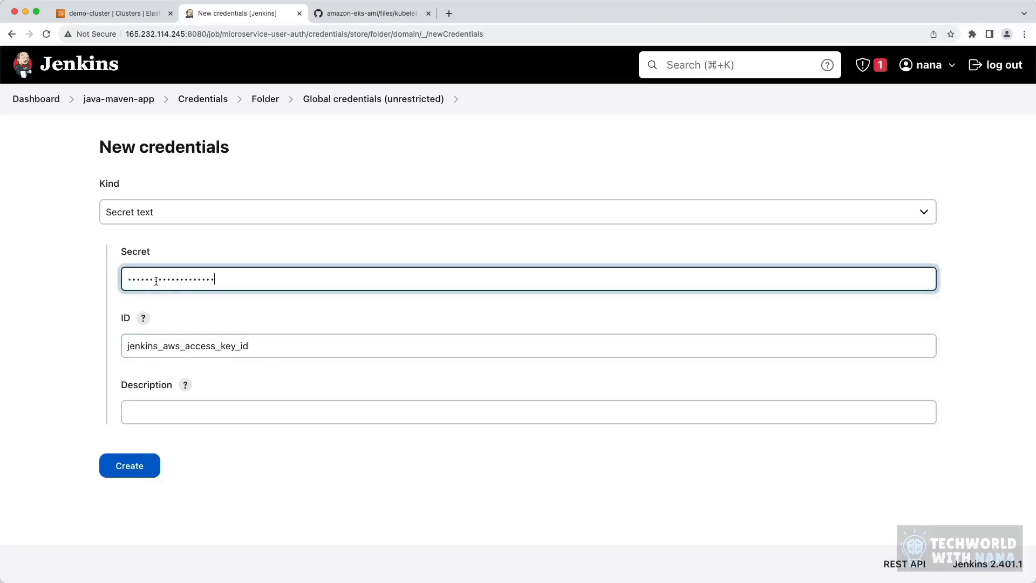
pyautogui.click(137, 468)
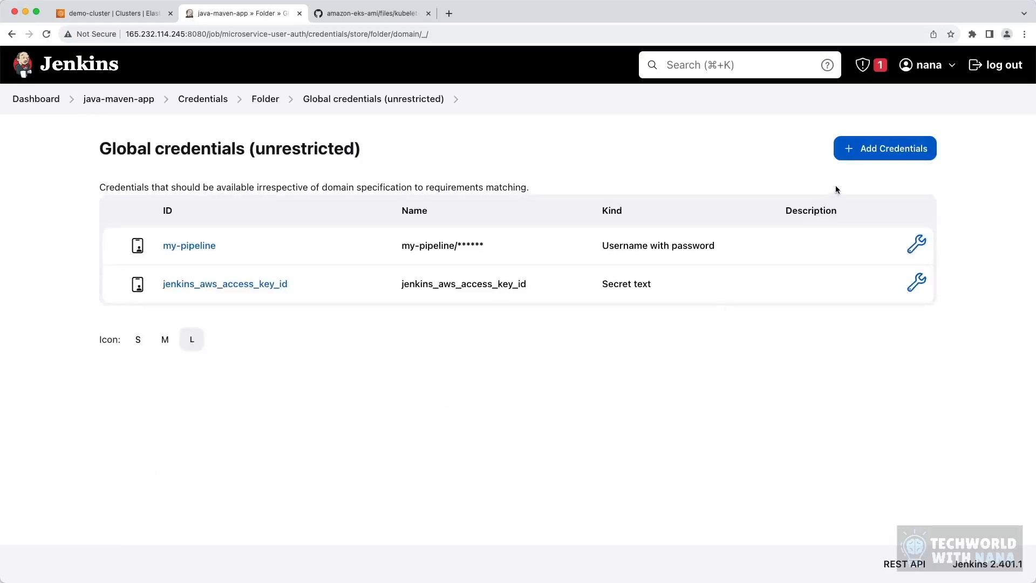
# Step: Start another global credential of kind Secret text and give it the ID jenkins-aws_secret_access_key
pyautogui.click(869, 156)
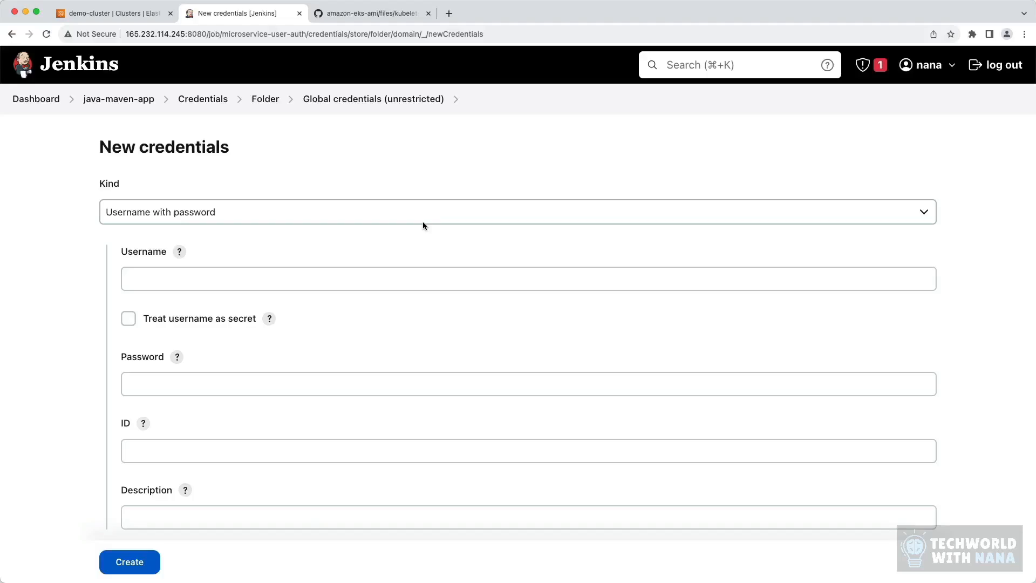
pyautogui.click(361, 218)
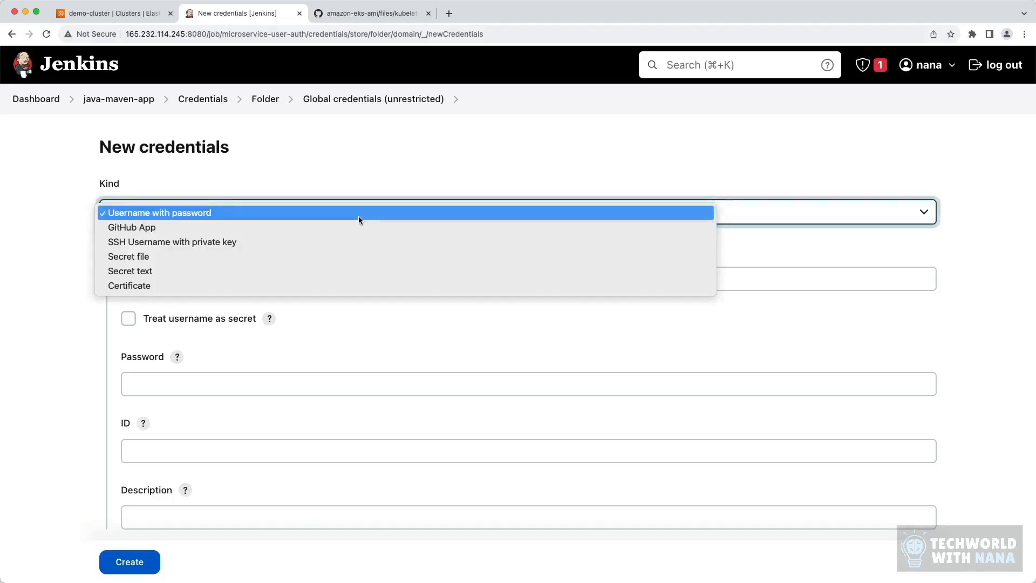
pyautogui.click(209, 270)
pyautogui.click(185, 346)
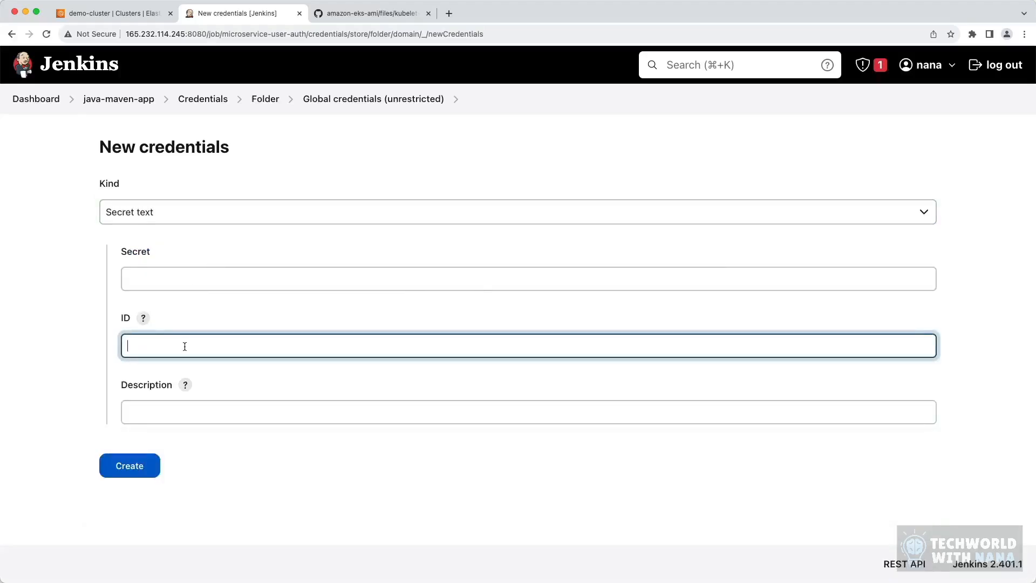
pyautogui.write('aws_secret_access_key')
pyautogui.click(127, 346)
pyautogui.write('jenkins-')
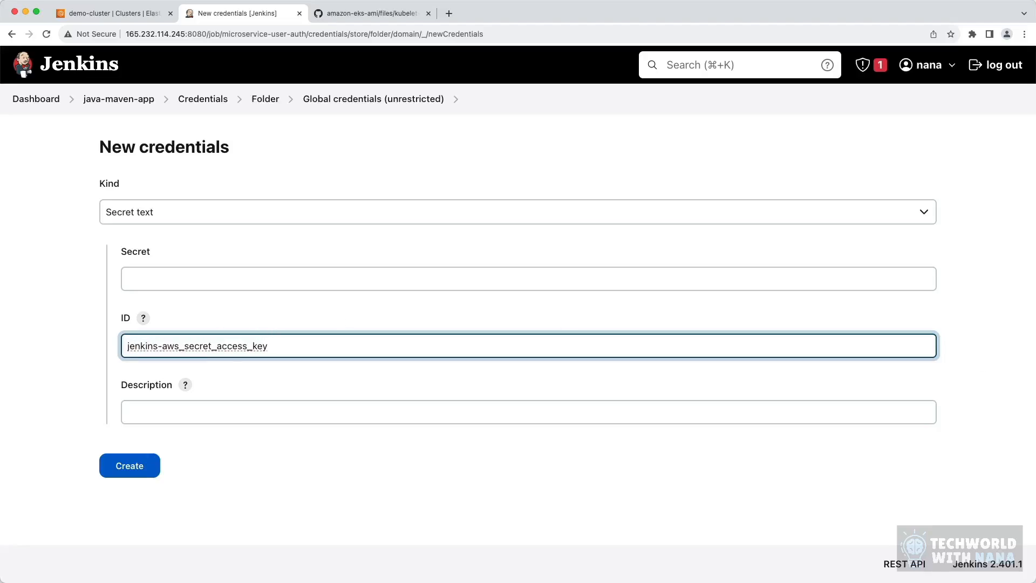
# Step: Copy the AWS secret access key from the terminal into the new credential's Secret field and create the credential
pyautogui.press('super+Tab')
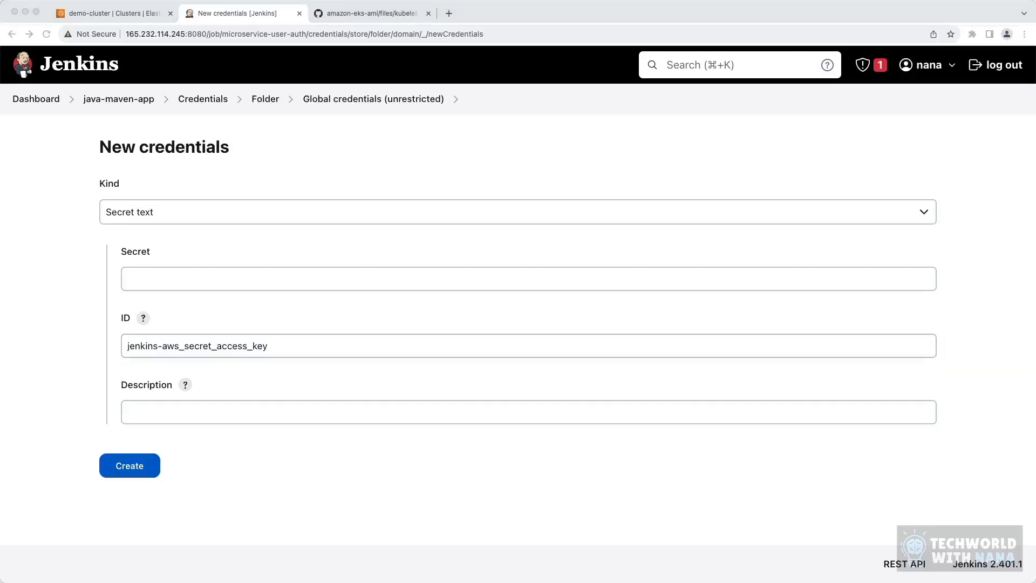
pyautogui.click(162, 281)
pyautogui.press('super+v')
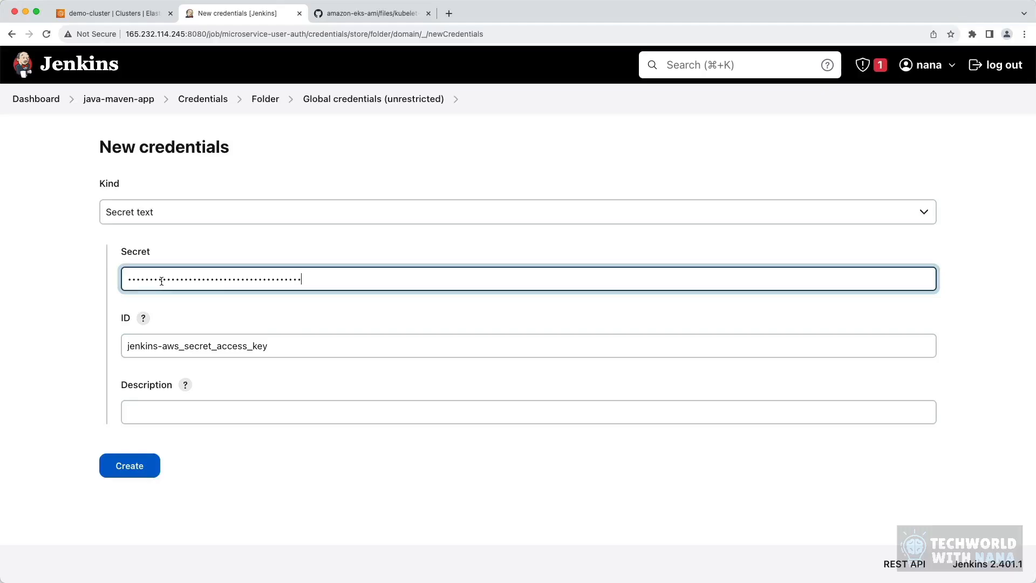
pyautogui.click(144, 464)
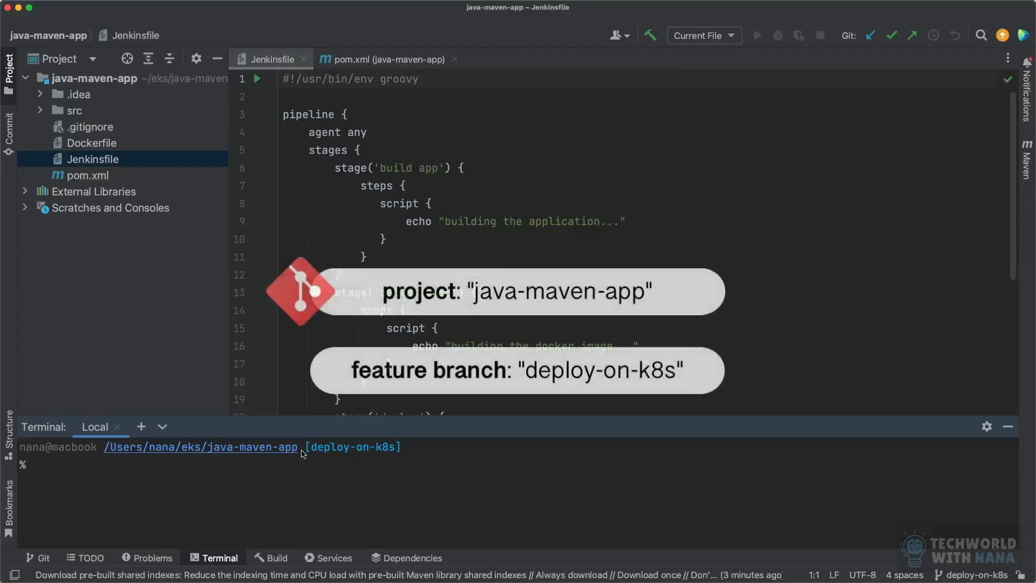
# Step: Review the build app, build image and deploy stages of the java-maven-app Jenkinsfile on the deploy-on-k8s branch in IntelliJ IDEA
pyautogui.moveTo(405, 448); pyautogui.dragTo(306, 448)
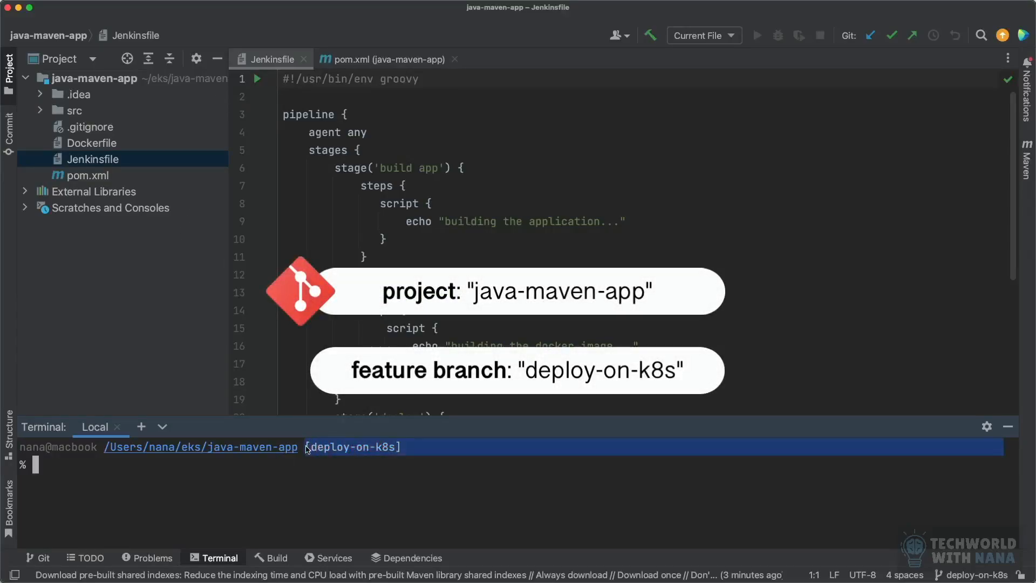
pyautogui.click(295, 480)
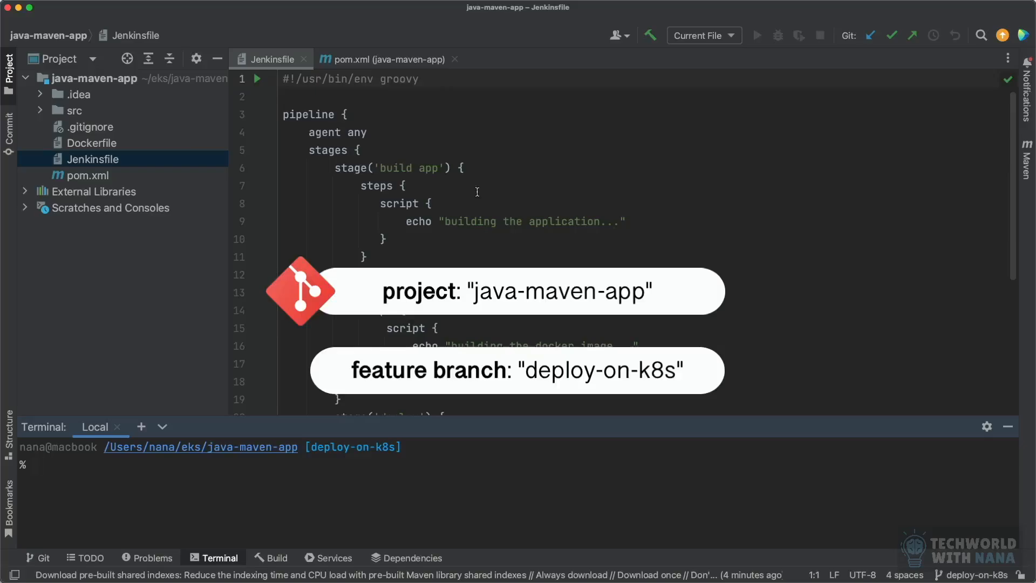
pyautogui.scroll(-5, 509, 208)
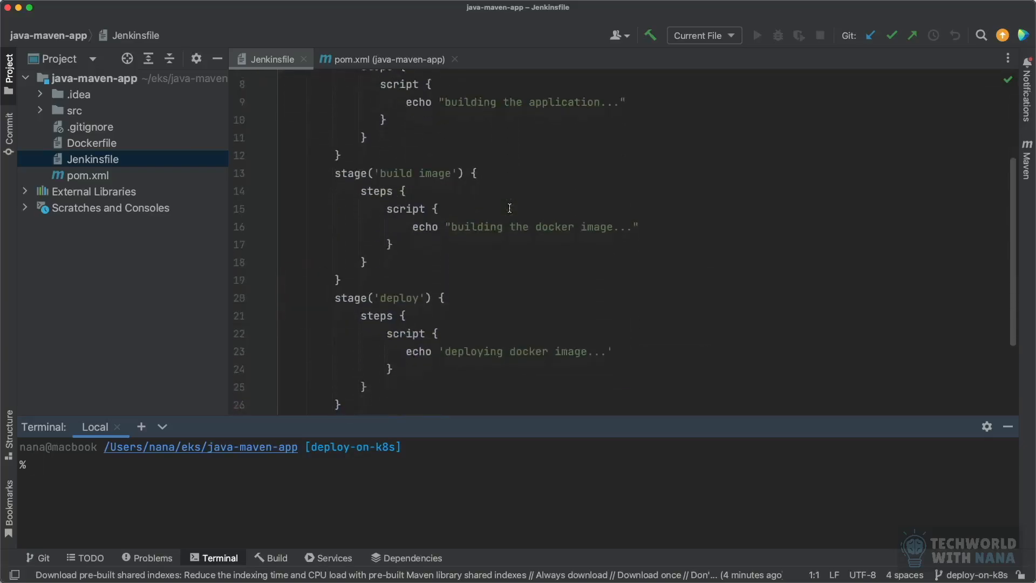
pyautogui.scroll(5, 510, 208)
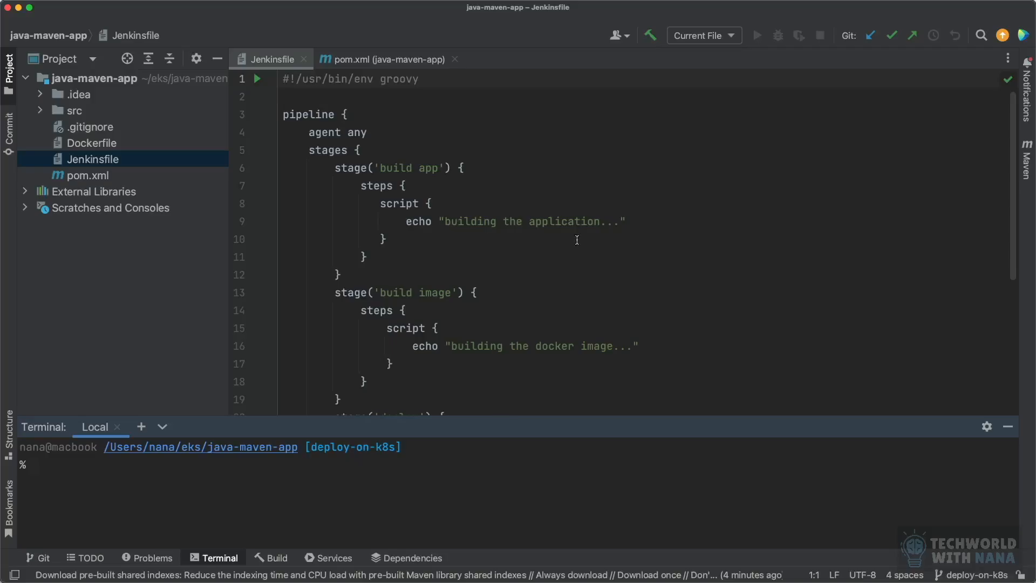
pyautogui.scroll(-5, 405, 388)
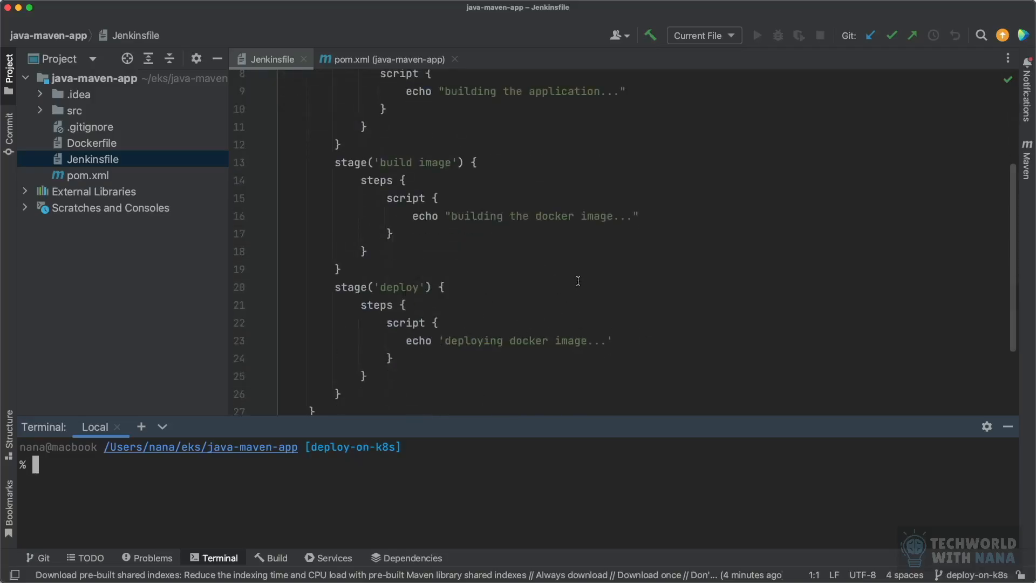
# Step: Below the echo line in the deploy stage's script block, add sh 'kubectl create deployment nginx-deployment --image=nginx'
pyautogui.click(463, 184)
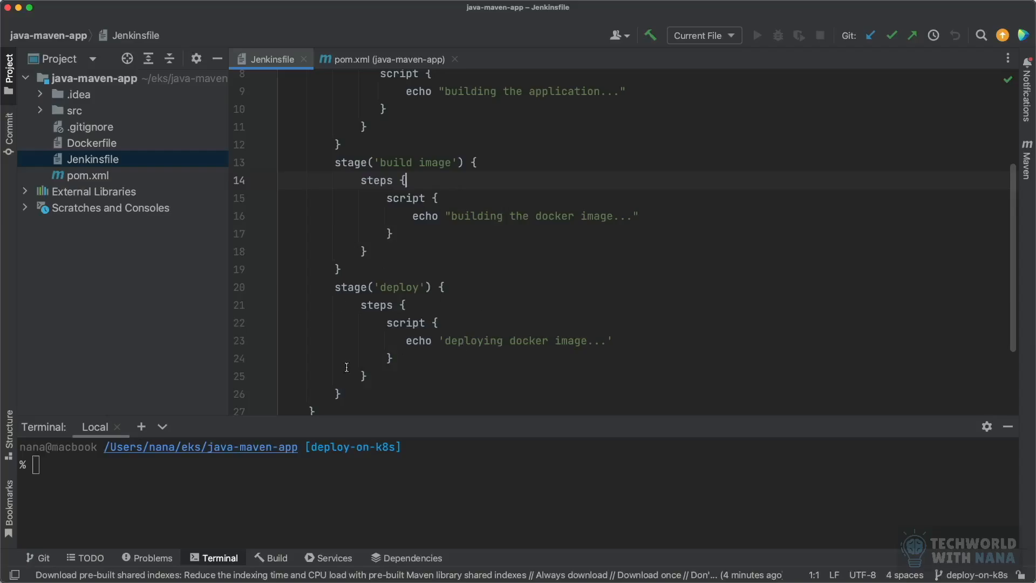
pyautogui.click(677, 341)
pyautogui.press('Return')
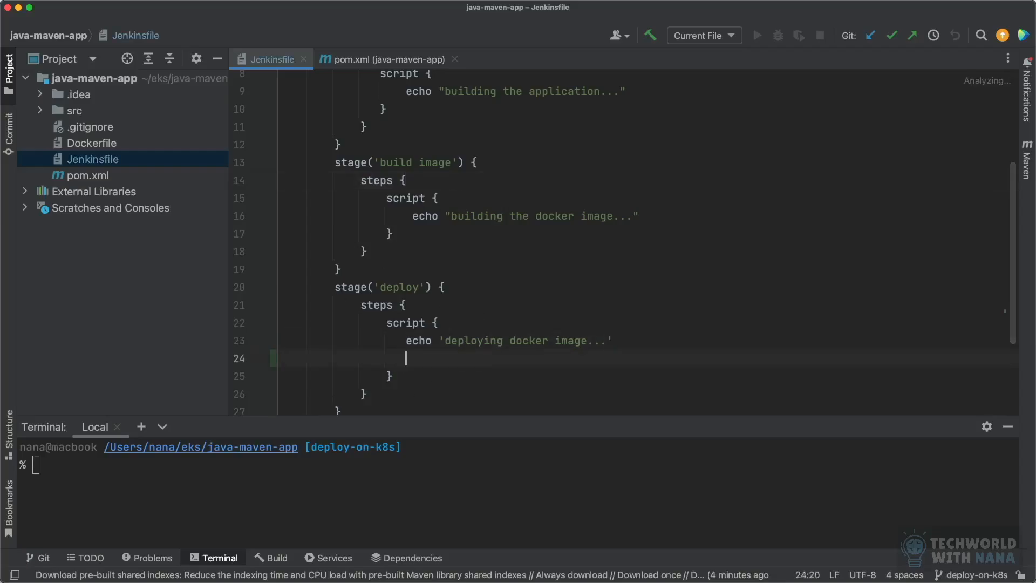
pyautogui.write("sh '")
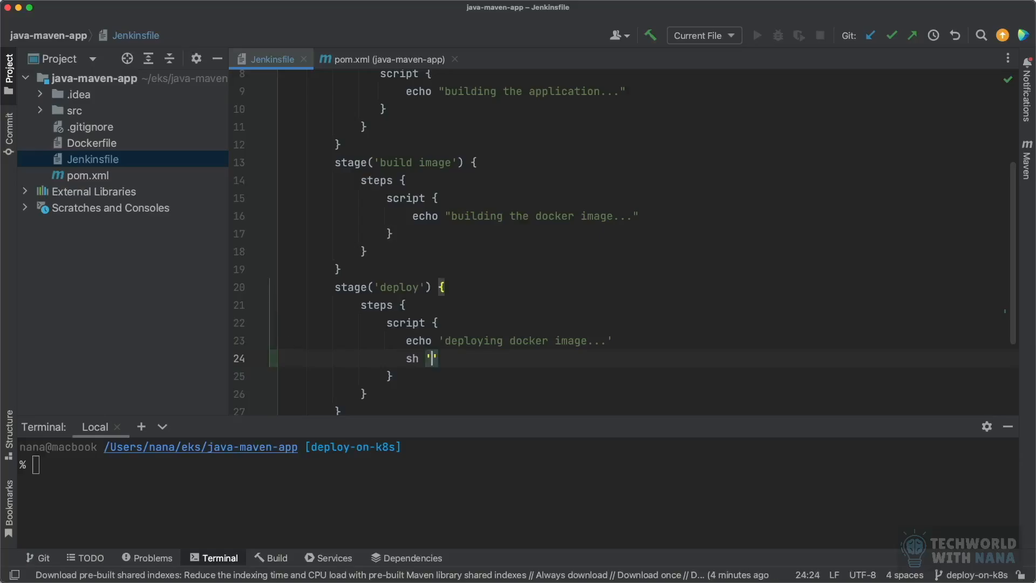
pyautogui.write('kubectl ')
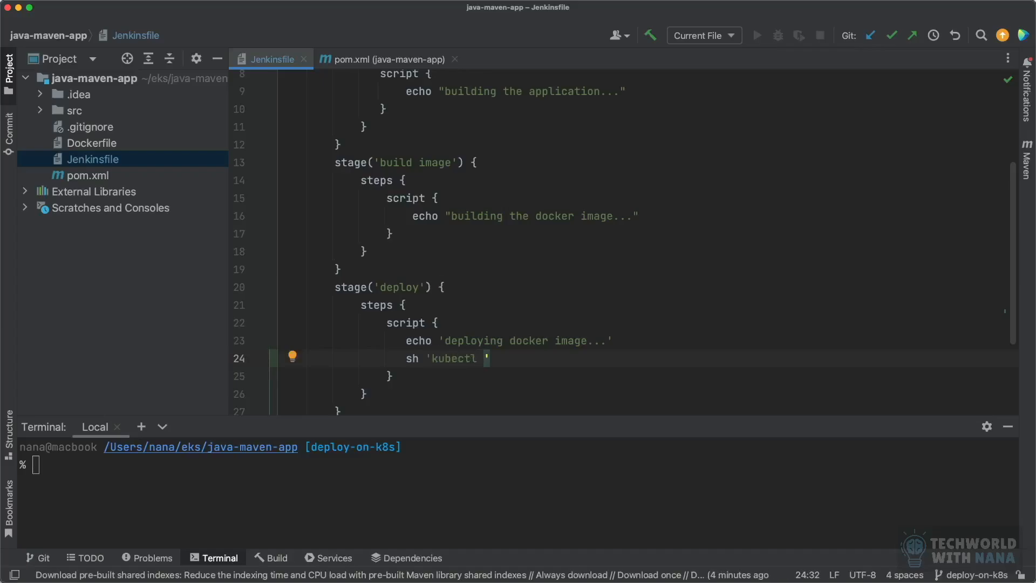
pyautogui.write('create deploymen')
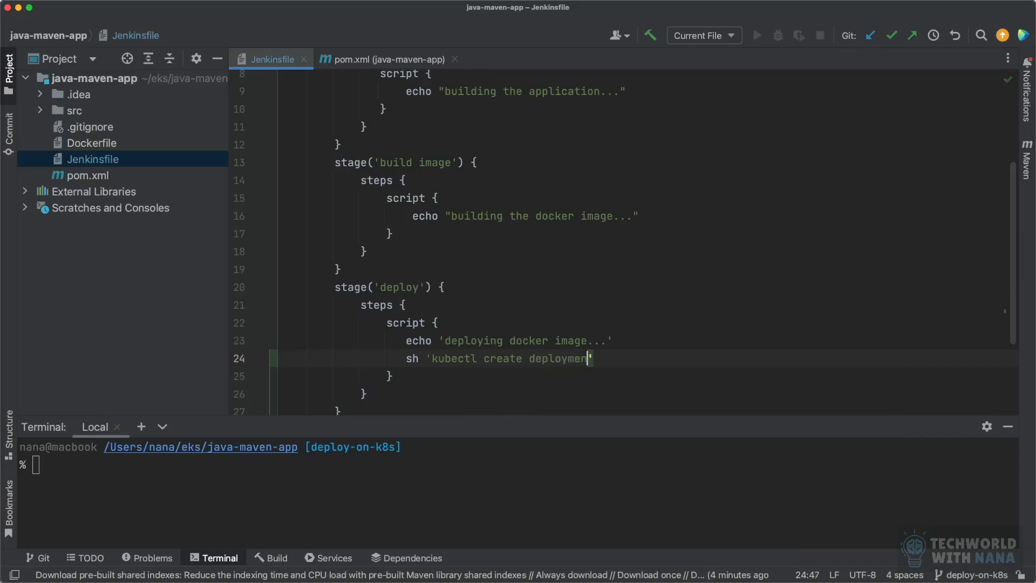
pyautogui.write('t nginx-deployment')
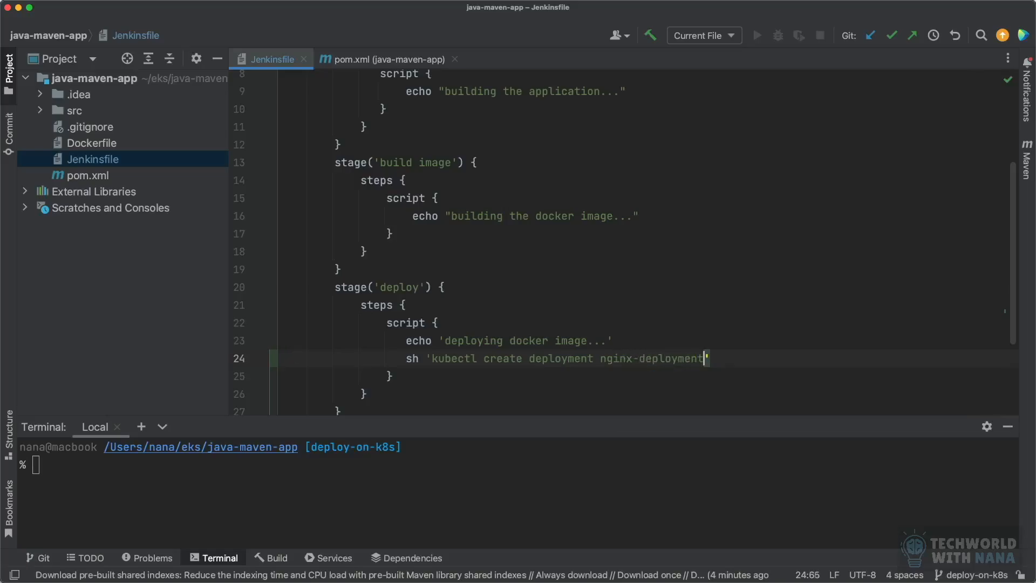
pyautogui.write(' --image=')
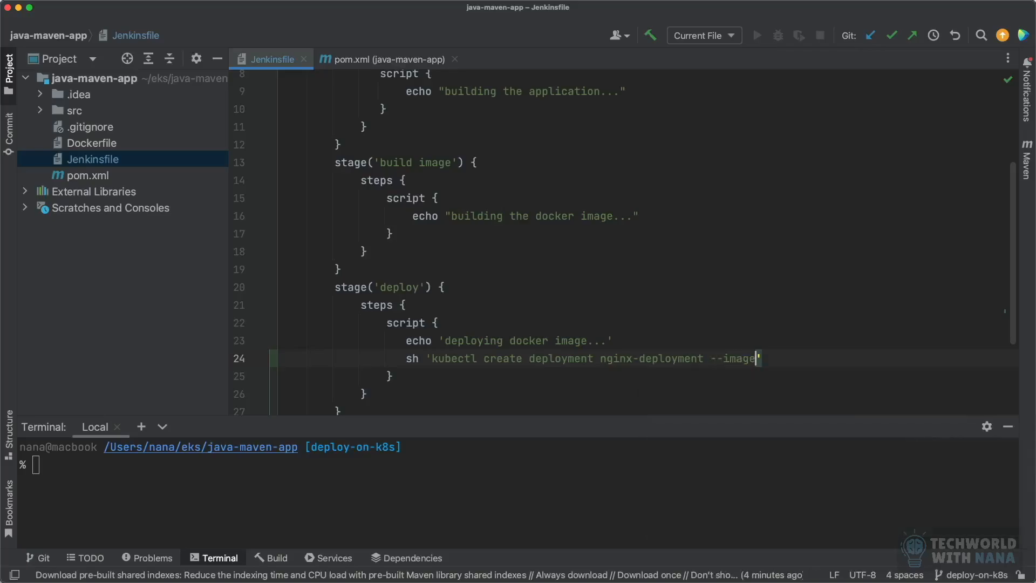
pyautogui.write('nginx')
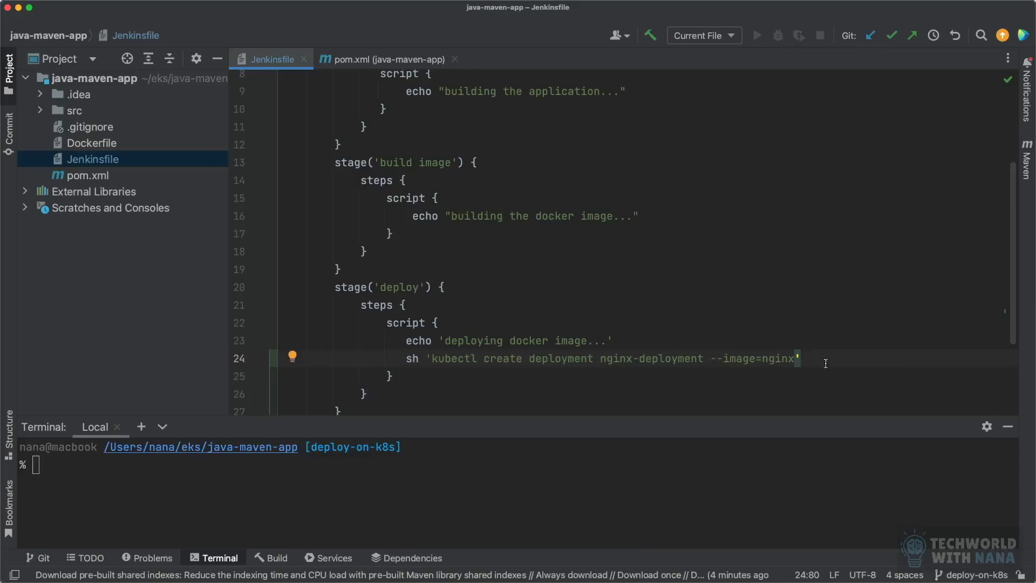
pyautogui.moveTo(831, 362); pyautogui.dragTo(737, 351)
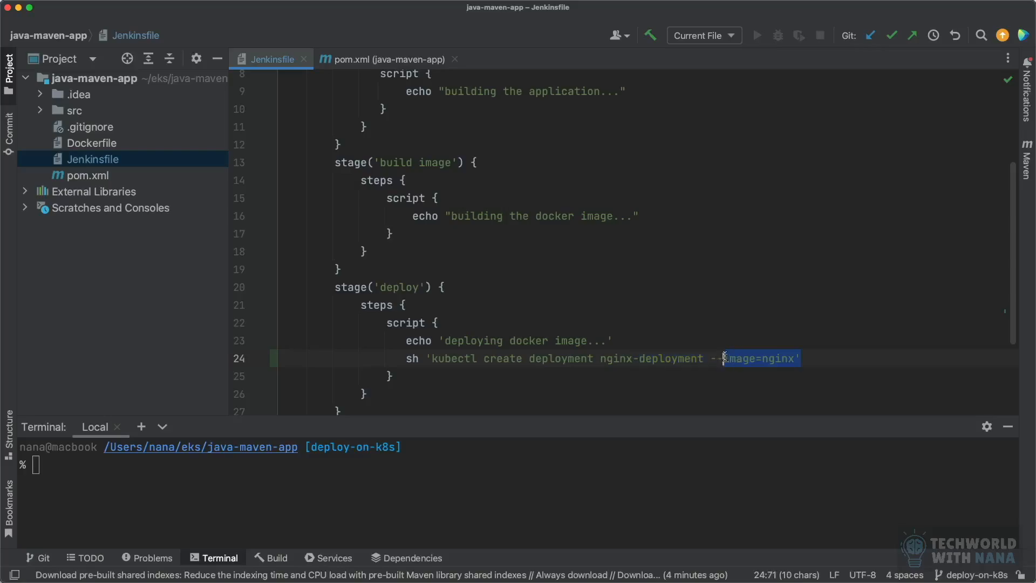
pyautogui.click(822, 357)
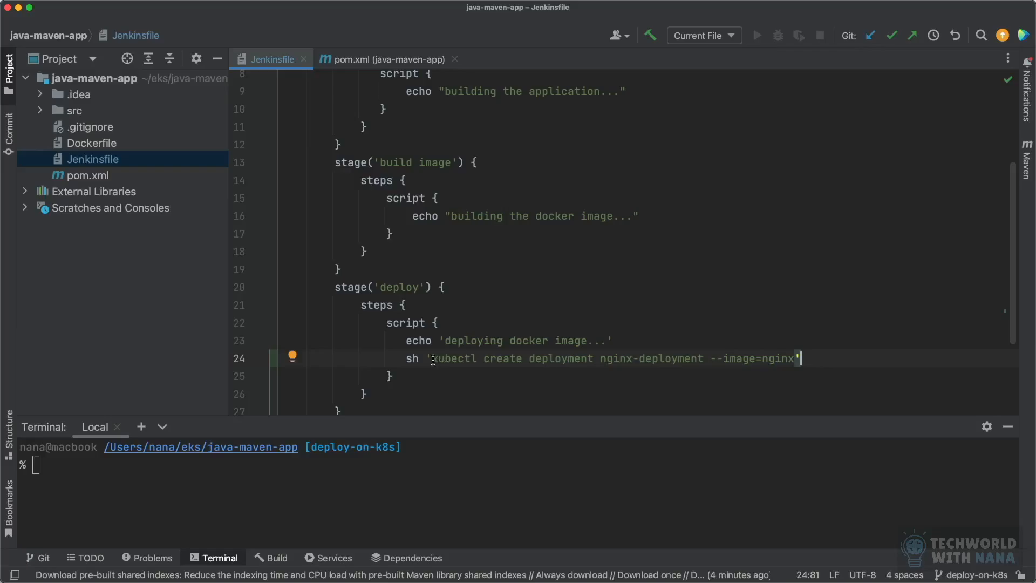
pyautogui.moveTo(432, 359); pyautogui.dragTo(477, 359)
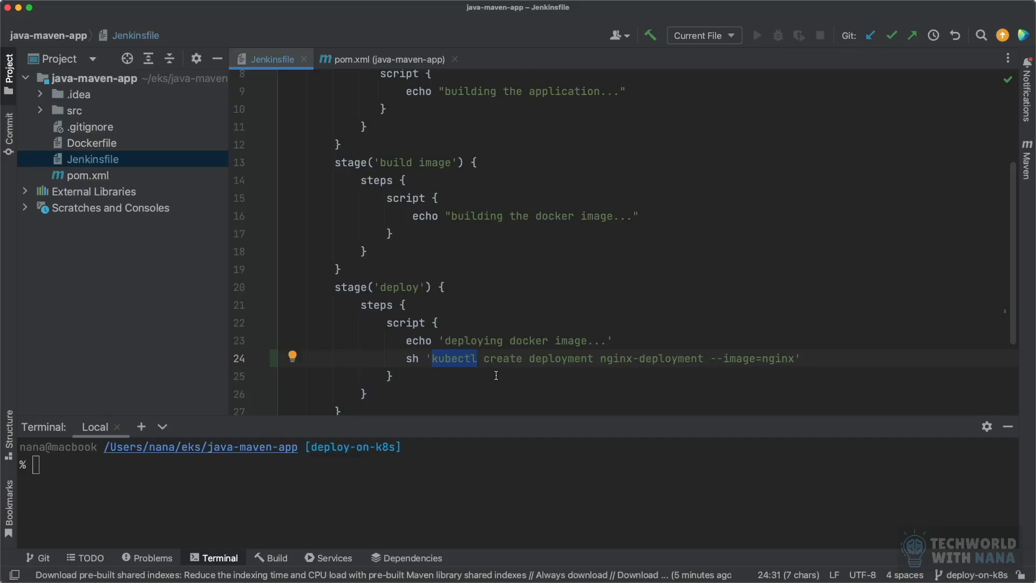
pyautogui.click(522, 360)
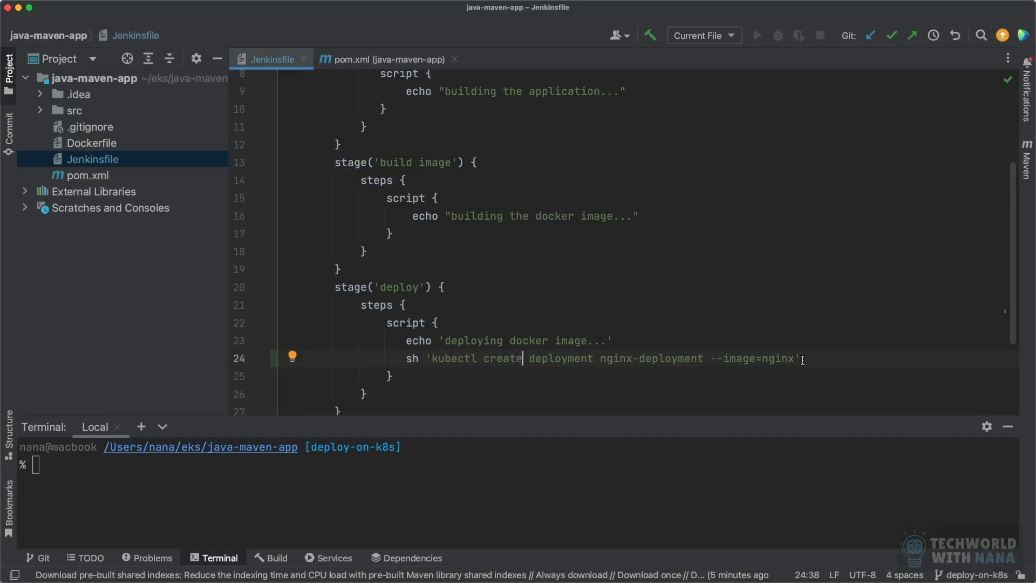
# Step: Add an empty environment { } block to the deploy stage, directly above its steps block
pyautogui.click(459, 291)
pyautogui.press('Return')
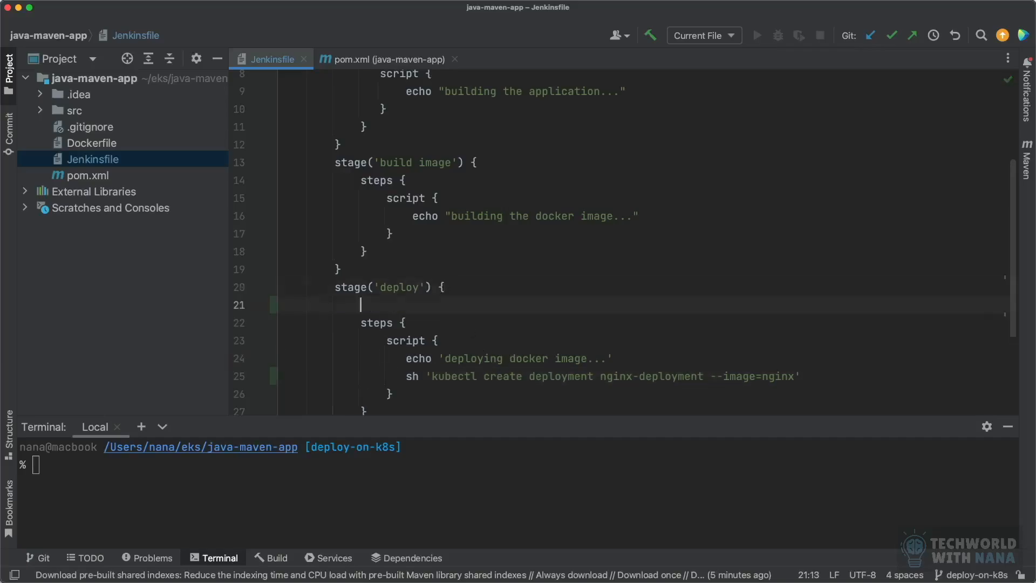
pyautogui.write('environment ')
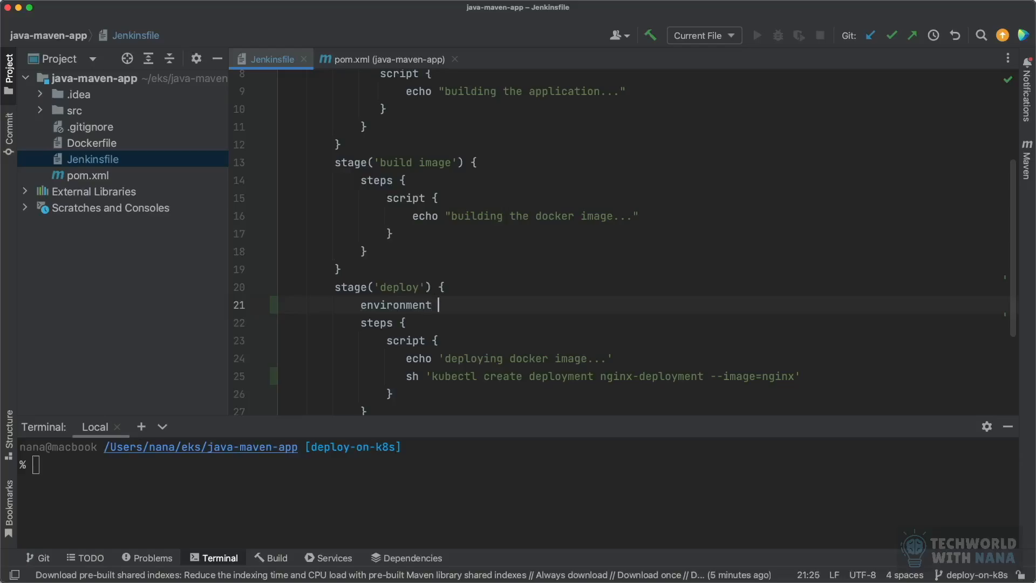
pyautogui.write('{')
pyautogui.press('Return')
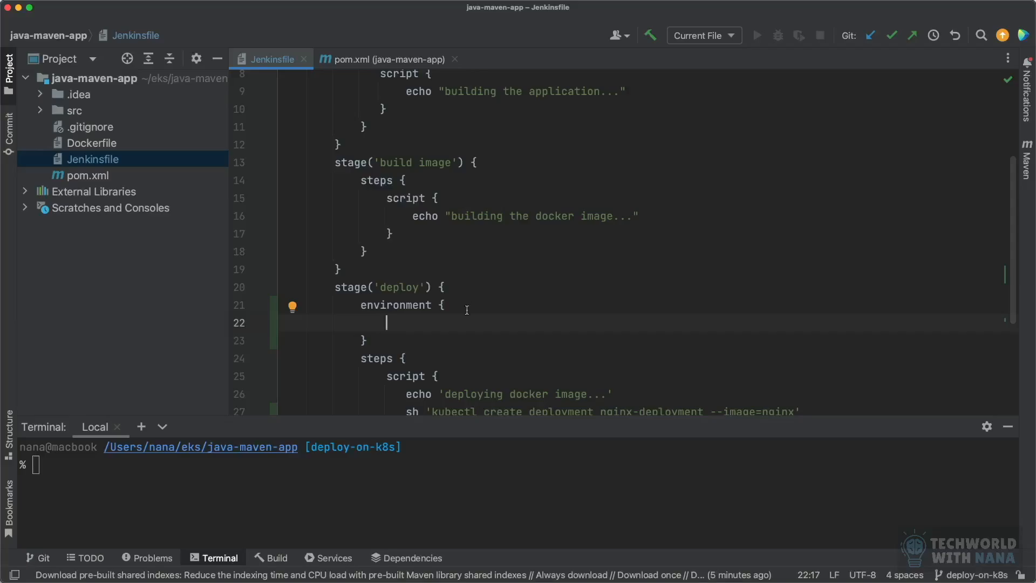
# Step: Inside the deploy stage's environment block, add AWS_ACCESS_KEY_ID = credentials('') with the quoted credential ID left empty
pyautogui.scroll(-2, 502, 340)
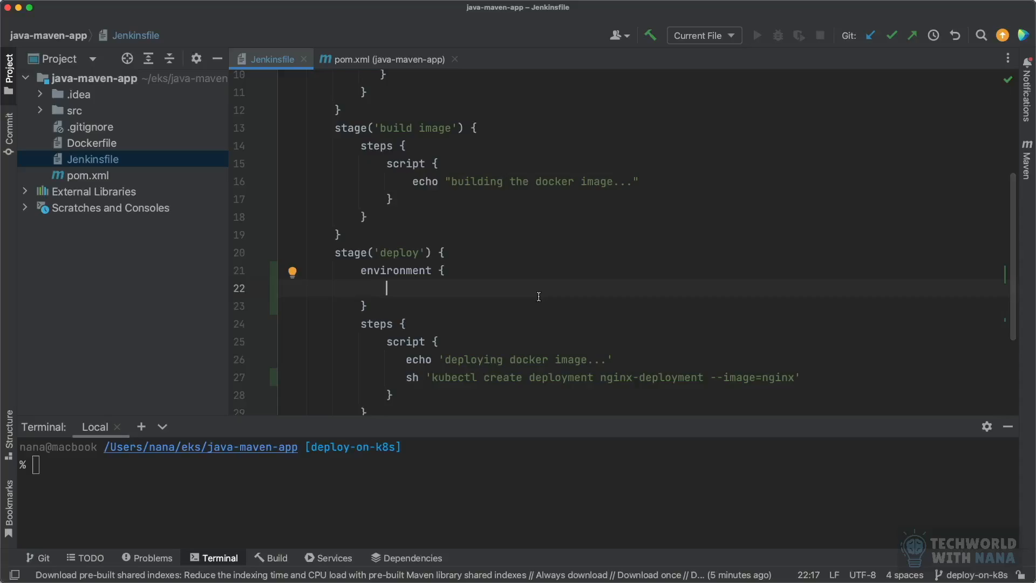
pyautogui.write('AWS_ACCESS')
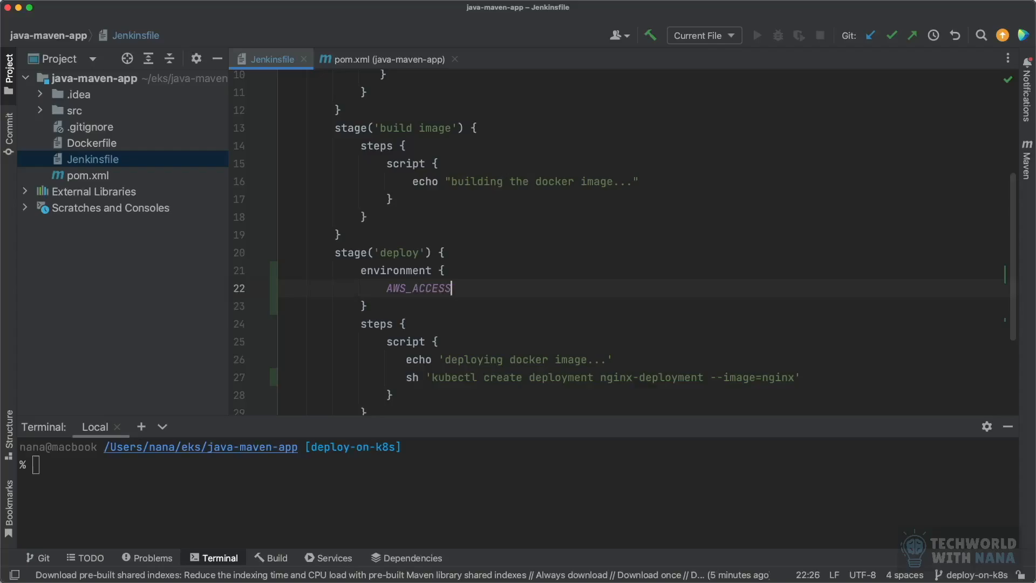
pyautogui.write('_KEY_ID = credentia')
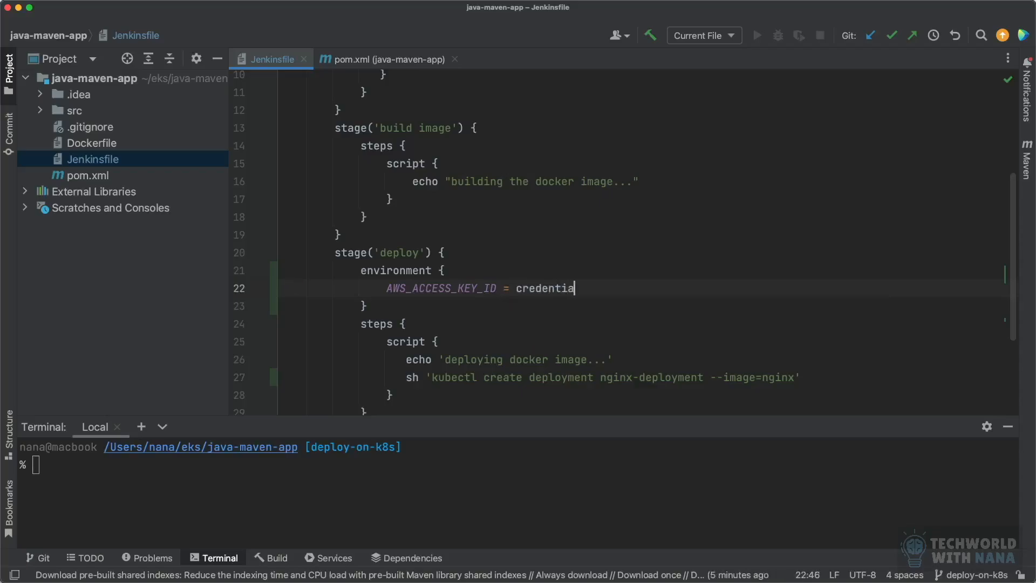
pyautogui.write("ls('")
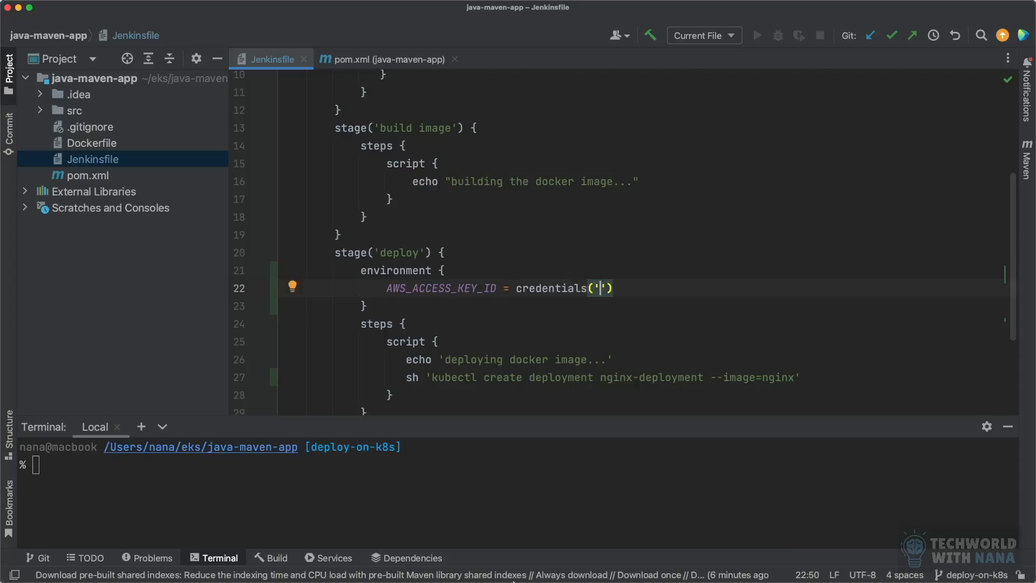
# Step: Copy the credential ID jenkins_aws_access_key_id from java-maven-app's Jenkins credentials into the empty quotes of AWS_ACCESS_KEY_ID in IntelliJ IDEA
pyautogui.click(456, 564)
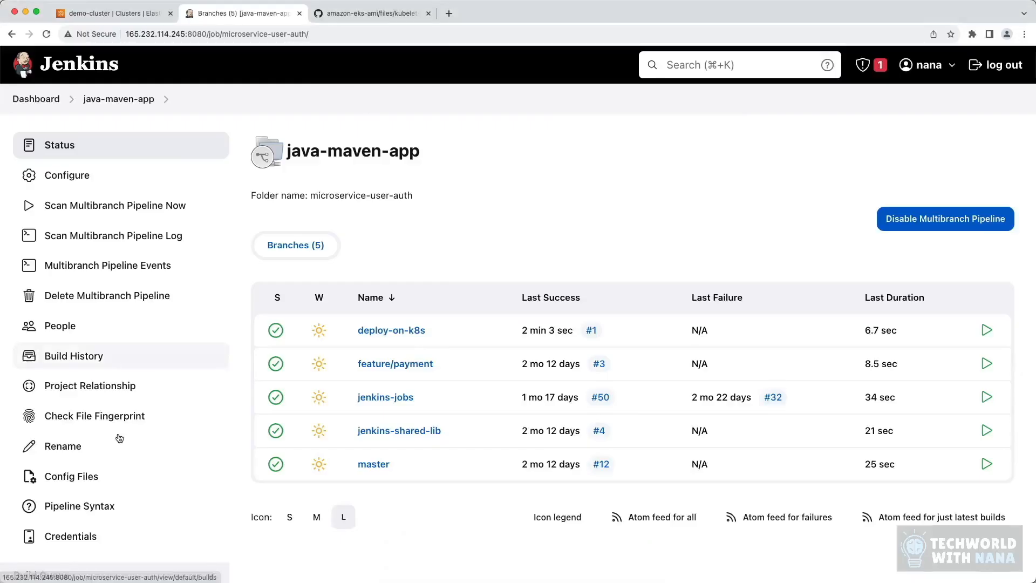
pyautogui.click(93, 535)
pyautogui.moveTo(596, 263); pyautogui.dragTo(459, 262)
pyautogui.press('super+c')
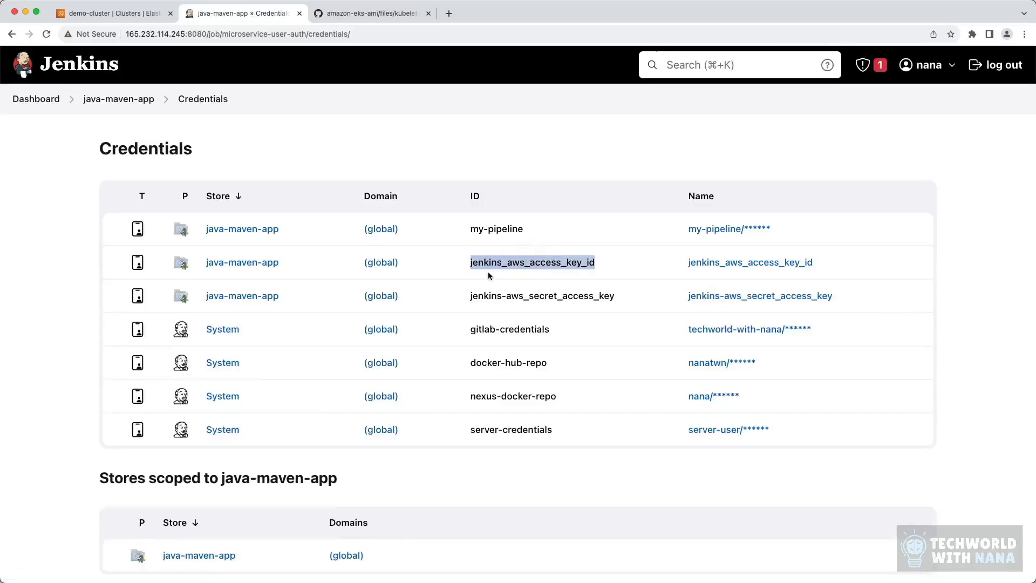
pyautogui.moveTo(537, 575)
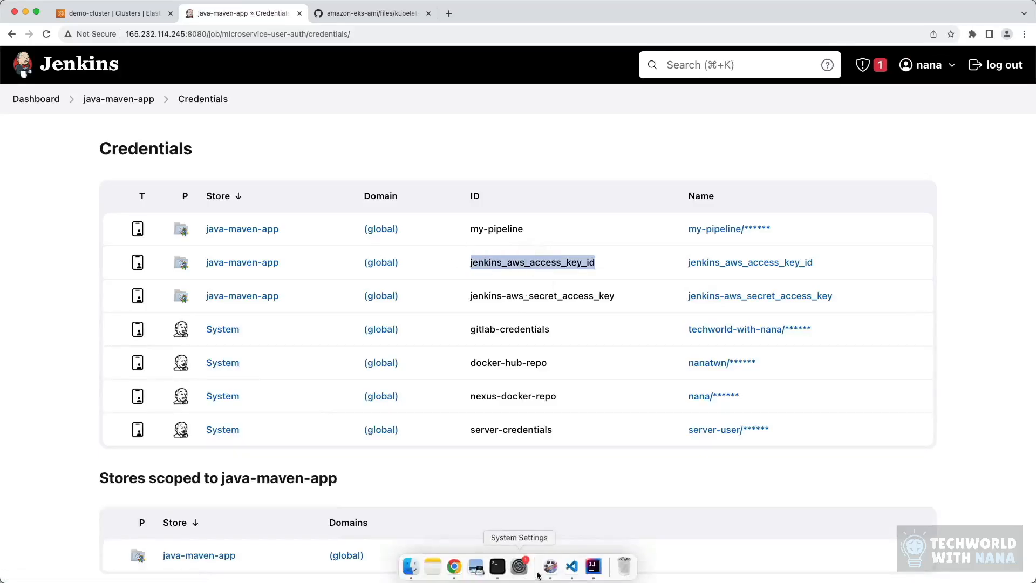
pyautogui.click(593, 565)
pyautogui.press('super+v')
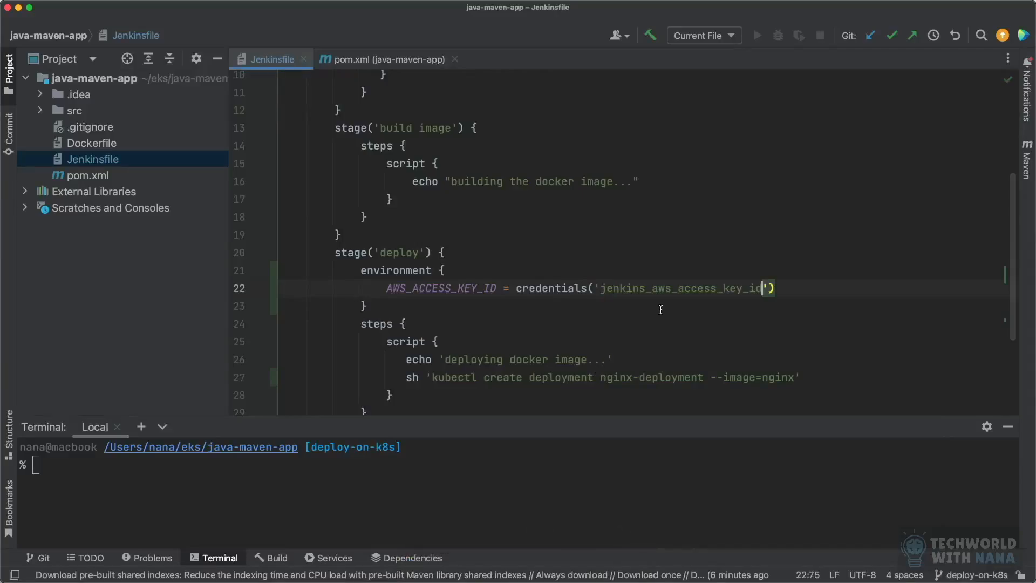
# Step: Below the AWS_ACCESS_KEY_ID line, add AWS_SECRET_ACCESS_KEY = credentials('') with the quoted credential ID left empty
pyautogui.press('End')
pyautogui.press('Return')
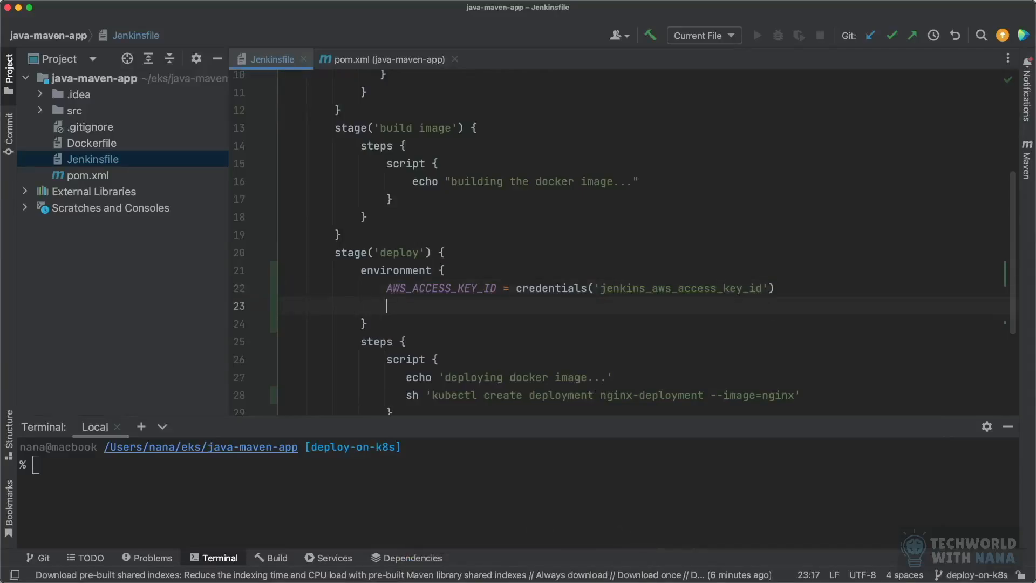
pyautogui.write('AWS')
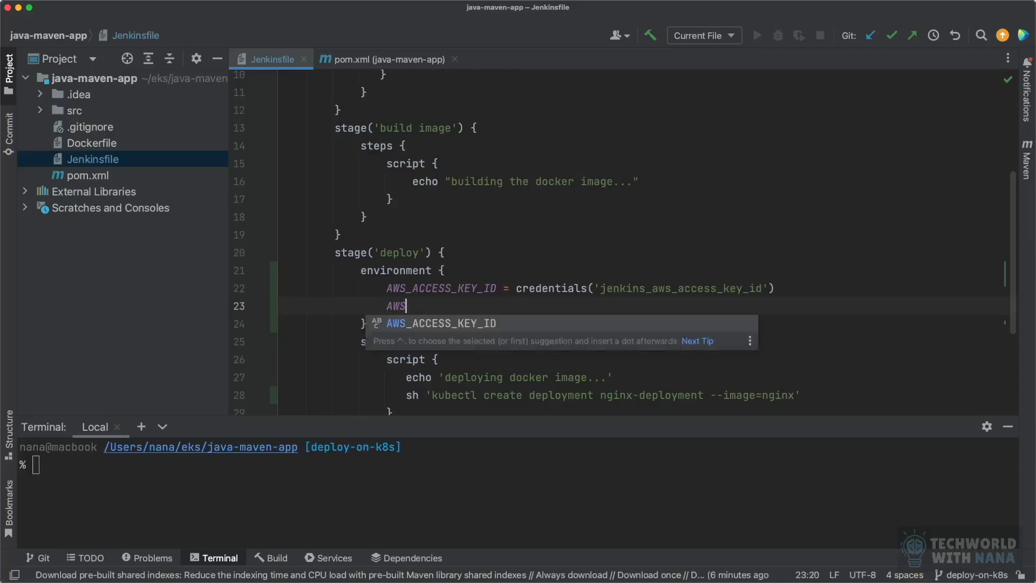
pyautogui.write('_SECRET')
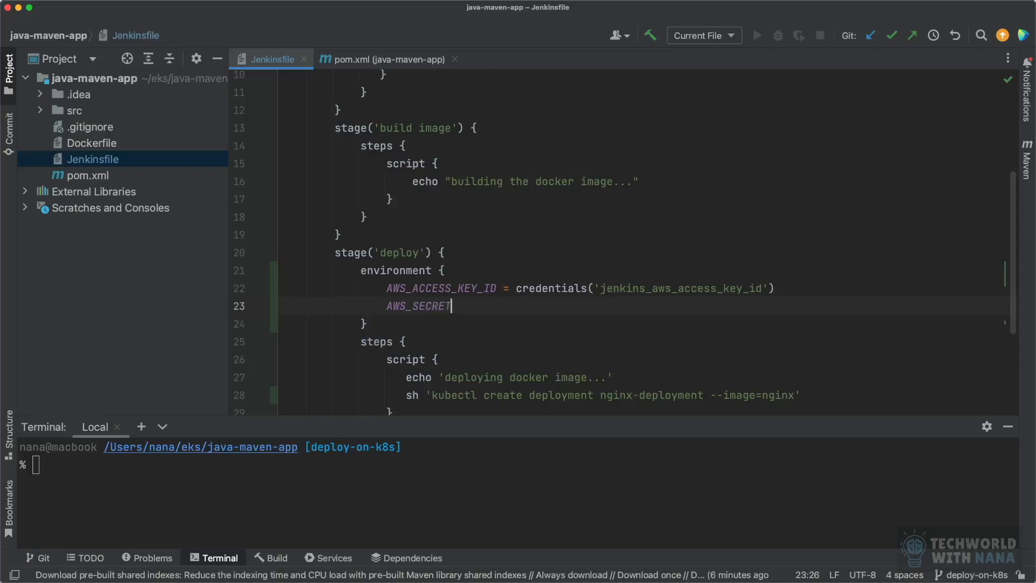
pyautogui.write('_ACCESS_KEY = crede')
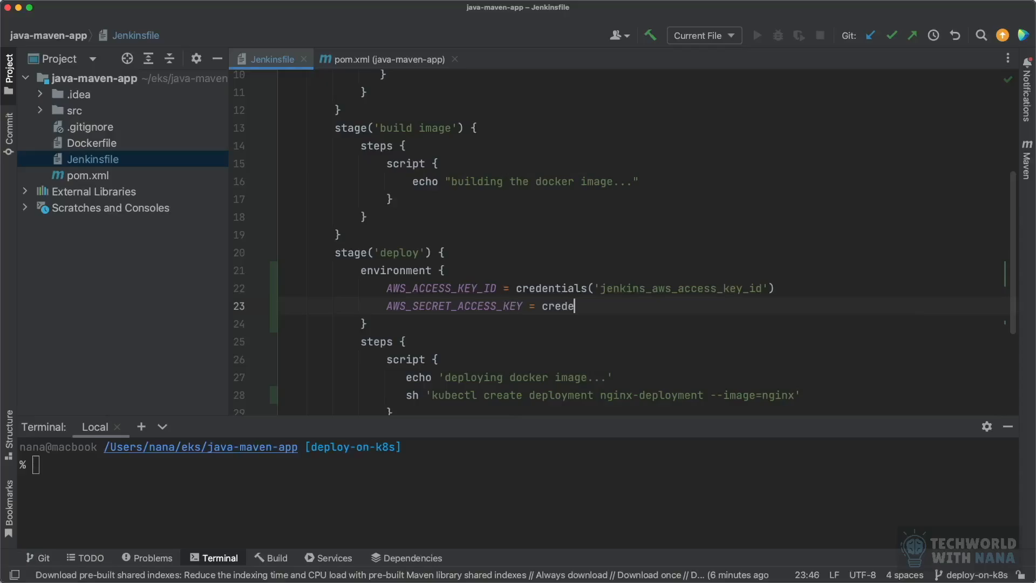
pyautogui.write("ntials('")
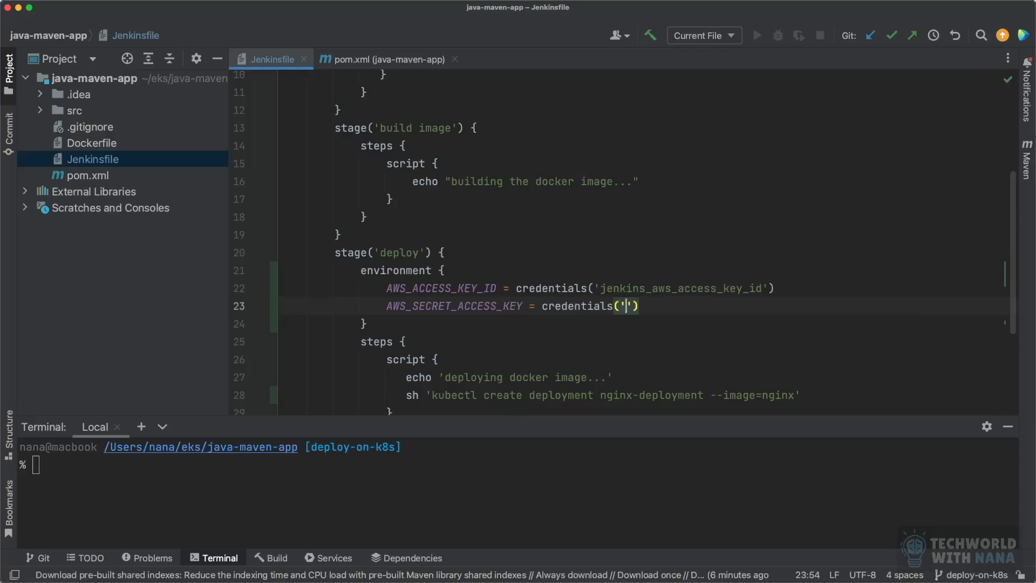
# Step: Copy the credential ID jenkins-aws_secret_access_key from the Jenkins credentials list into the empty quotes of AWS_SECRET_ACCESS_KEY in IntelliJ IDEA
pyautogui.click(454, 576)
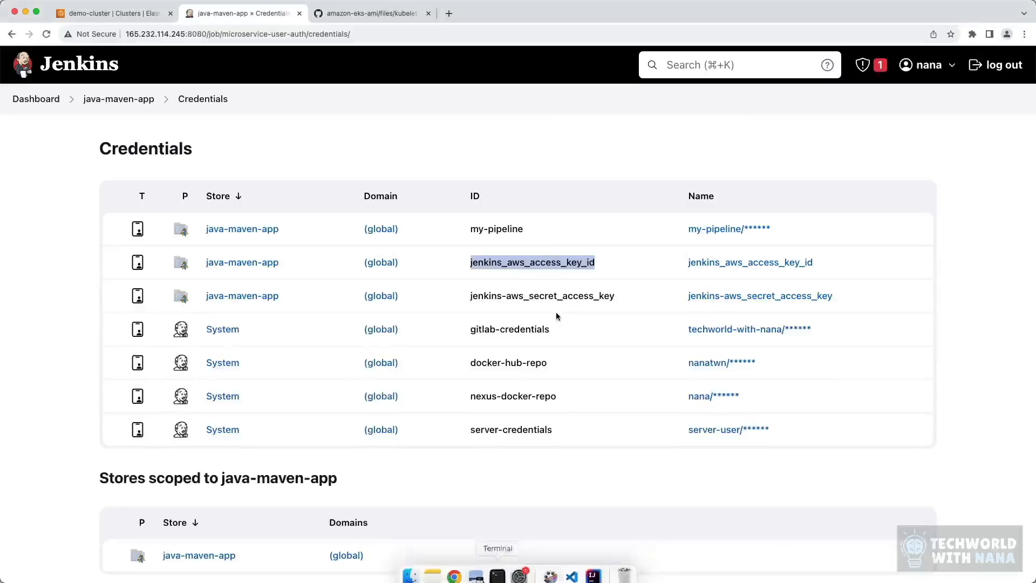
pyautogui.moveTo(627, 301); pyautogui.dragTo(460, 301)
pyautogui.press('super+c')
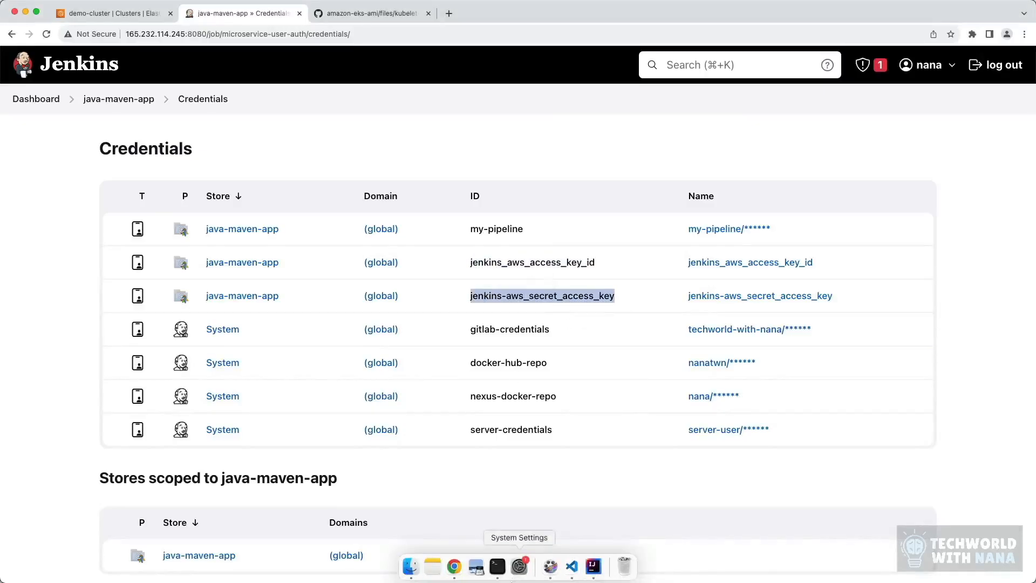
pyautogui.click(593, 566)
pyautogui.press('super+v')
pyautogui.click(884, 312)
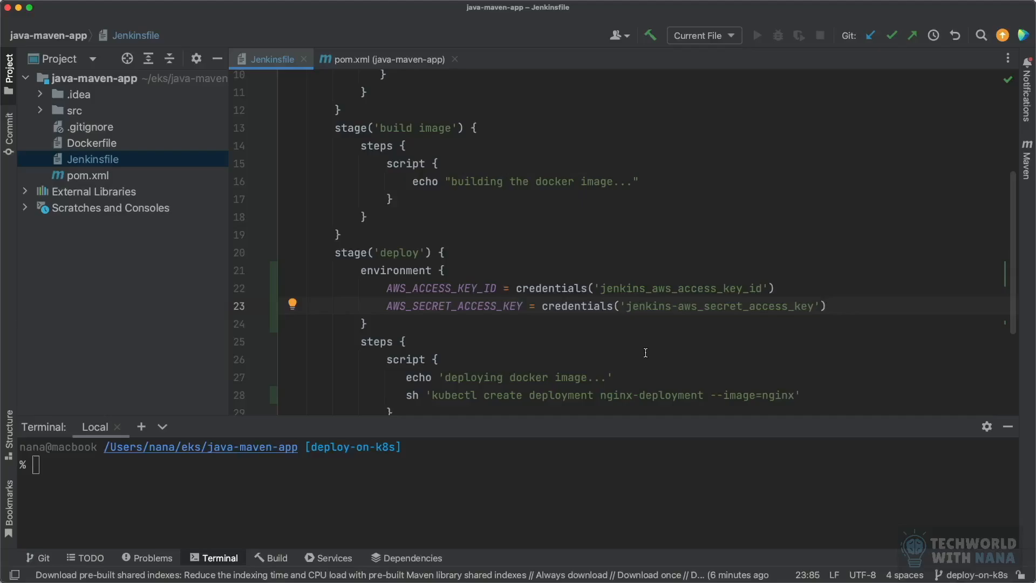
# Step: Switch to the Terminal app, discard the pending cat command and run aws configure list to show the local AWS settings
pyautogui.moveTo(385, 288); pyautogui.dragTo(853, 309)
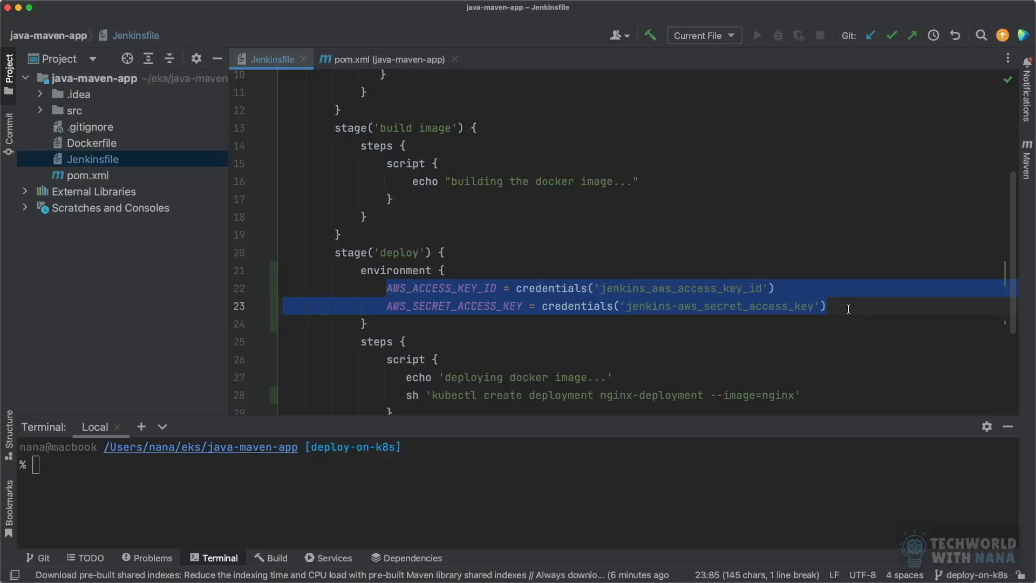
pyautogui.click(848, 309)
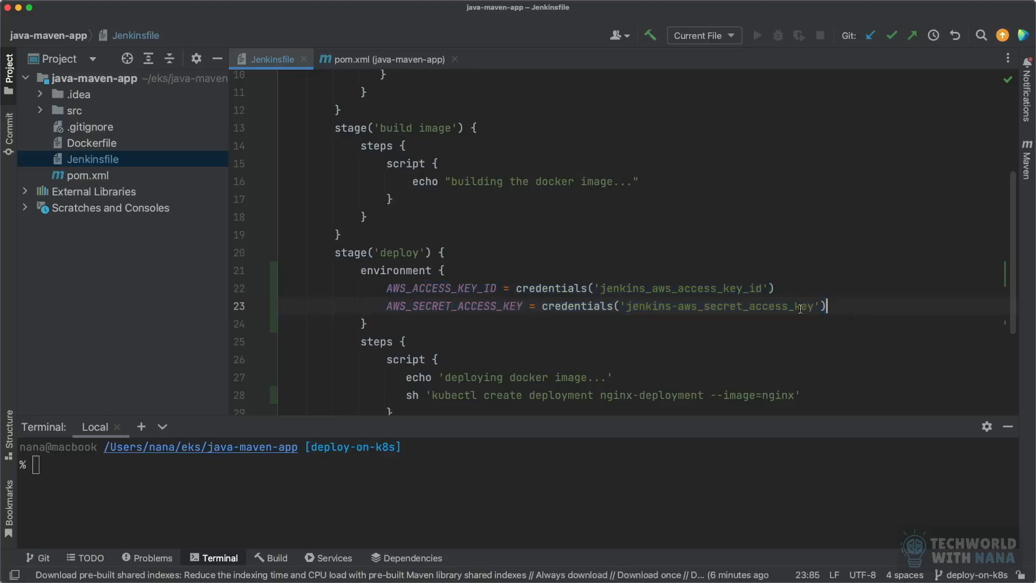
pyautogui.moveTo(352, 581)
pyautogui.click(495, 567)
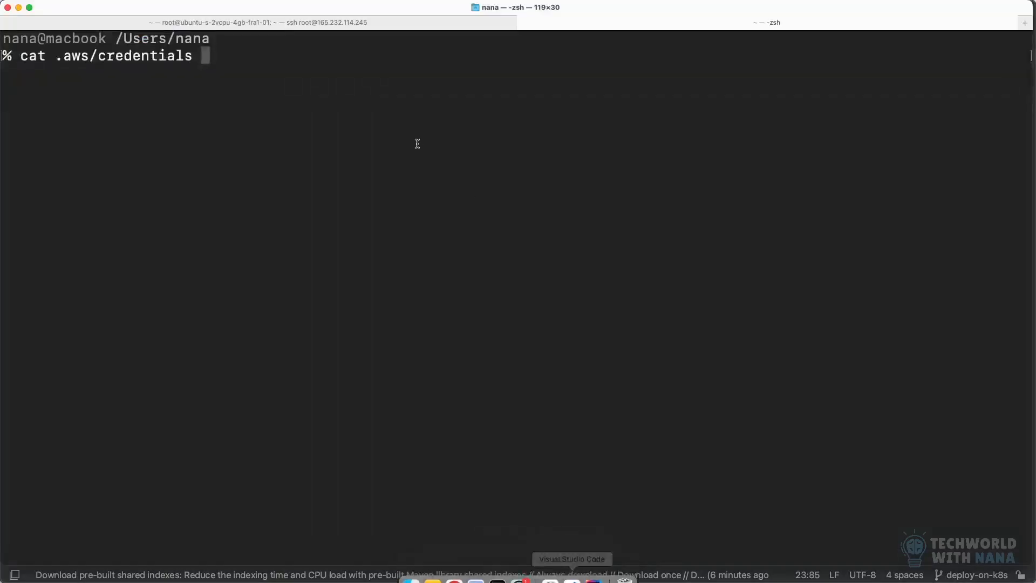
pyautogui.press('BackSpace')
pyautogui.press('BackSpace')
pyautogui.press('BackSpace')
pyautogui.press('BackSpace')
pyautogui.press('BackSpace')
pyautogui.press('BackSpace')
pyautogui.press('BackSpace')
pyautogui.press('BackSpace')
pyautogui.press('BackSpace')
pyautogui.press('BackSpace')
pyautogui.press('BackSpace')
pyautogui.press('BackSpace')
pyautogui.press('BackSpace')
pyautogui.press('BackSpace')
pyautogui.press('BackSpace')
pyautogui.press('BackSpace')
pyautogui.press('BackSpace')
pyautogui.press('BackSpace')
pyautogui.press('BackSpace')
pyautogui.press('BackSpace')
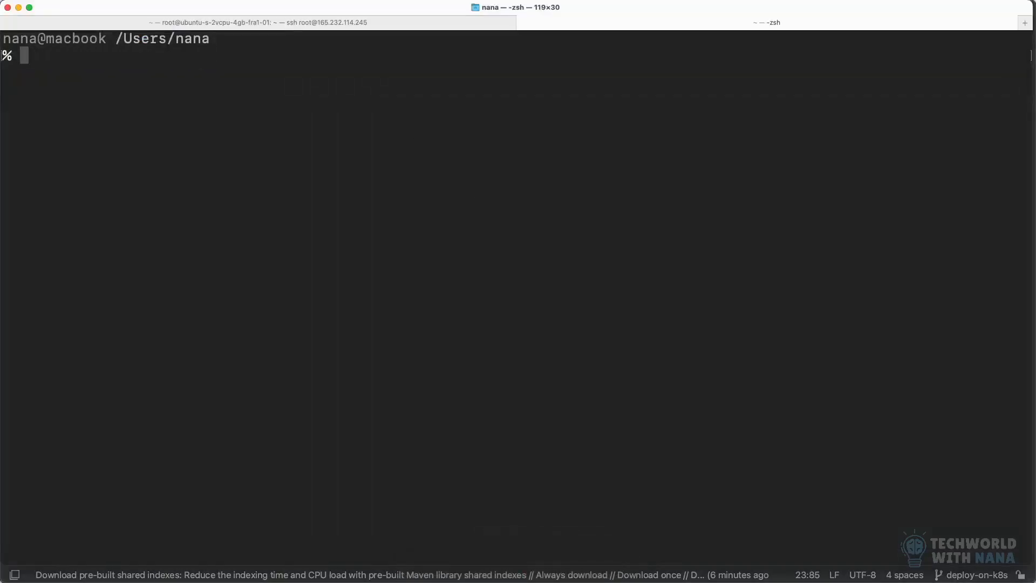
pyautogui.write('aws configure list')
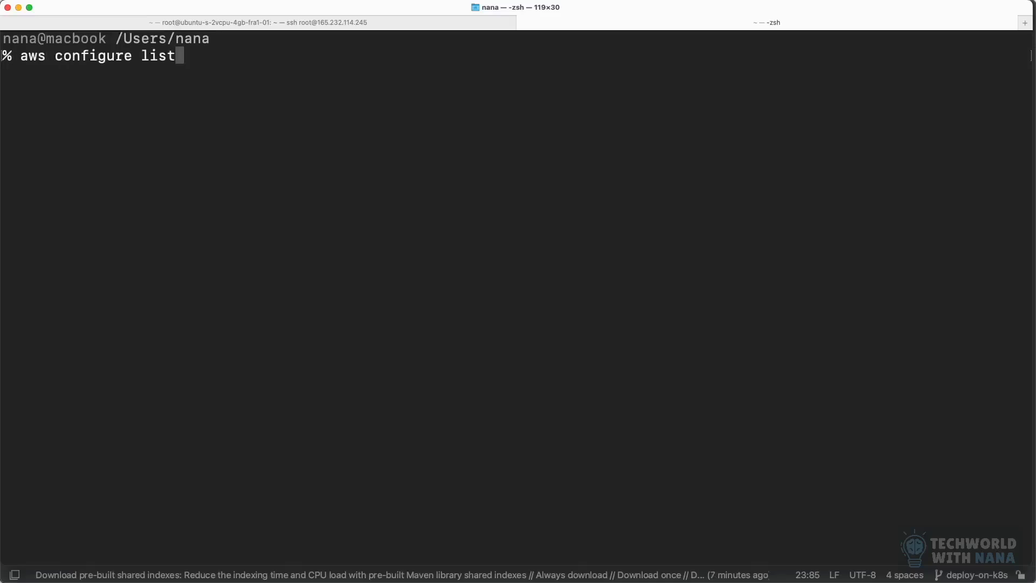
pyautogui.press('Return')
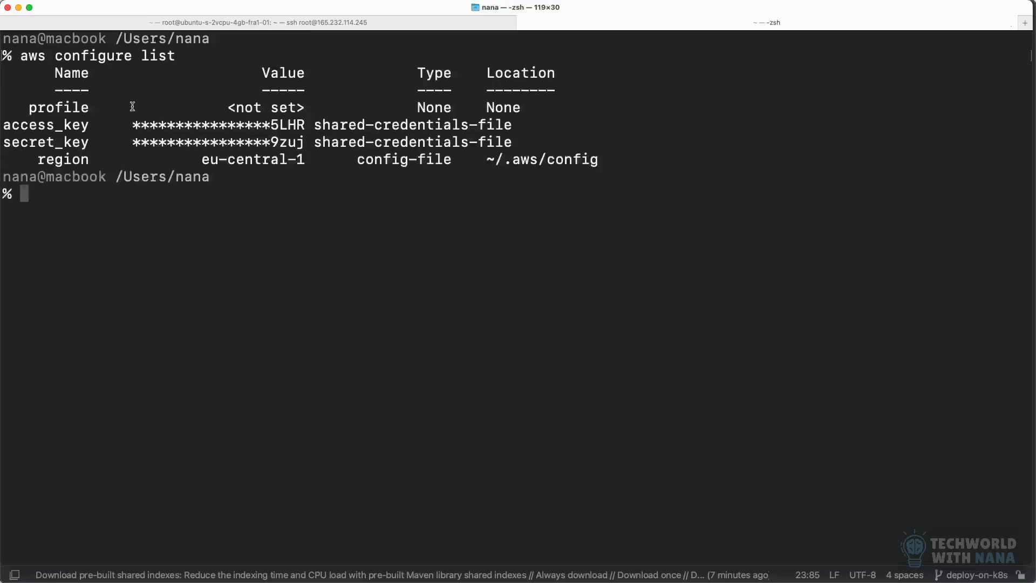
# Step: Examine the access_key, secret_key and config file location entries in the AWS configuration output and clear the terminal
pyautogui.moveTo(88, 145); pyautogui.dragTo(21, 143)
pyautogui.moveTo(96, 126); pyautogui.dragTo(3, 125)
pyautogui.moveTo(92, 146); pyautogui.dragTo(4, 143)
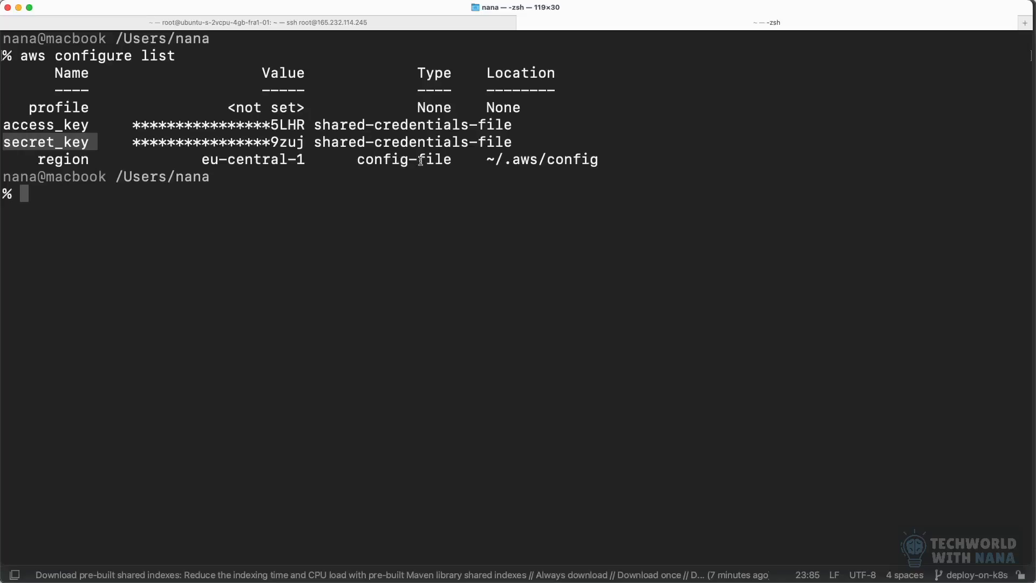
pyautogui.moveTo(602, 161); pyautogui.dragTo(486, 163)
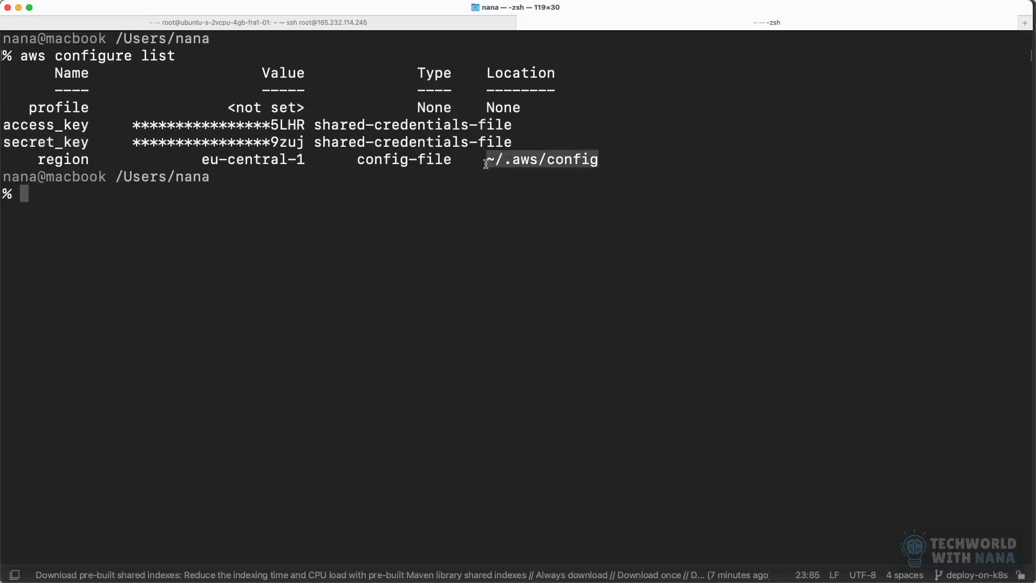
pyautogui.click(394, 198)
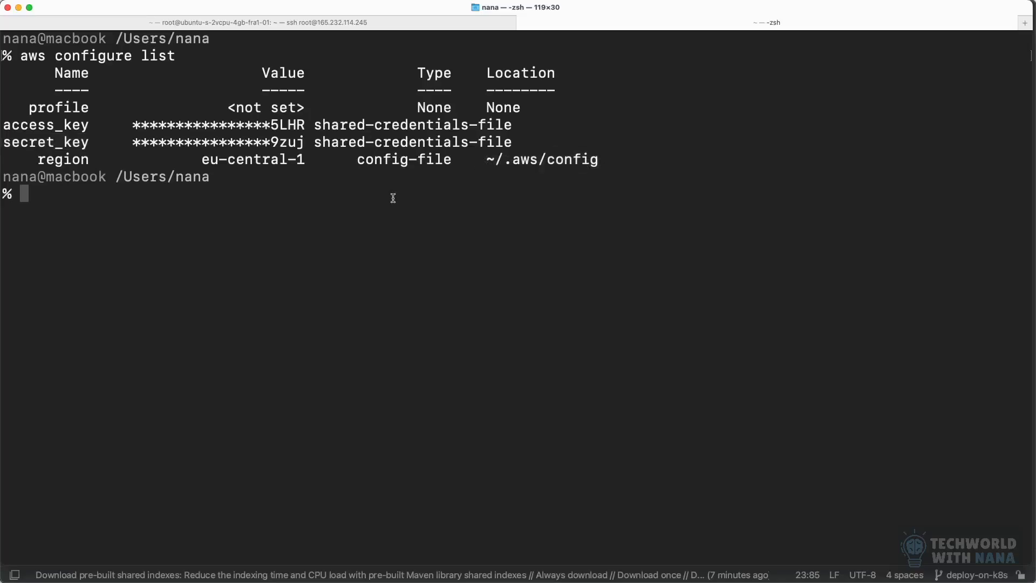
pyautogui.write('clear')
pyautogui.press('Return')
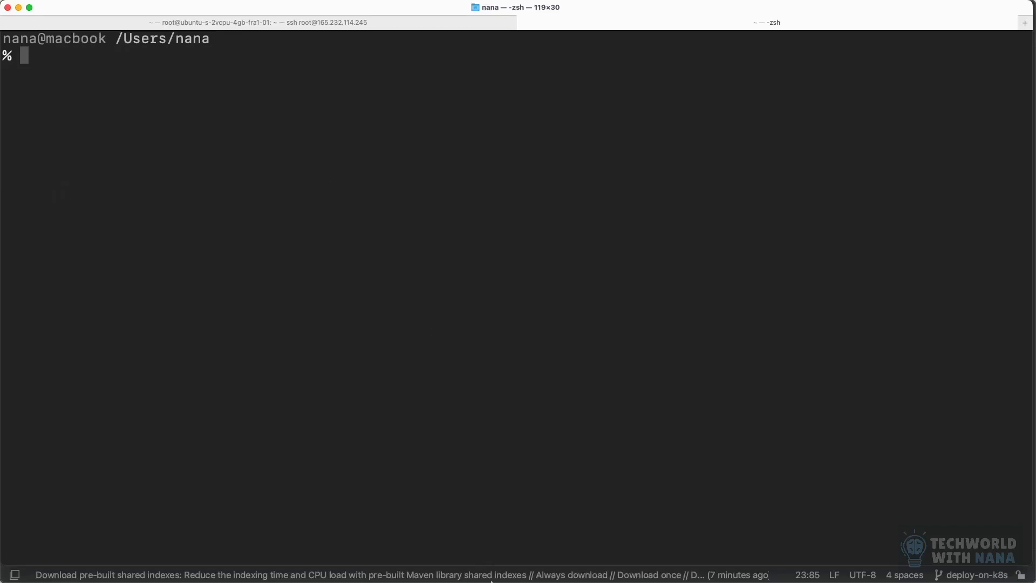
# Step: Back in IntelliJ IDEA, review the two AWS credential variables and the kubectl command in the Jenkinsfile's deploy stage
pyautogui.click(593, 566)
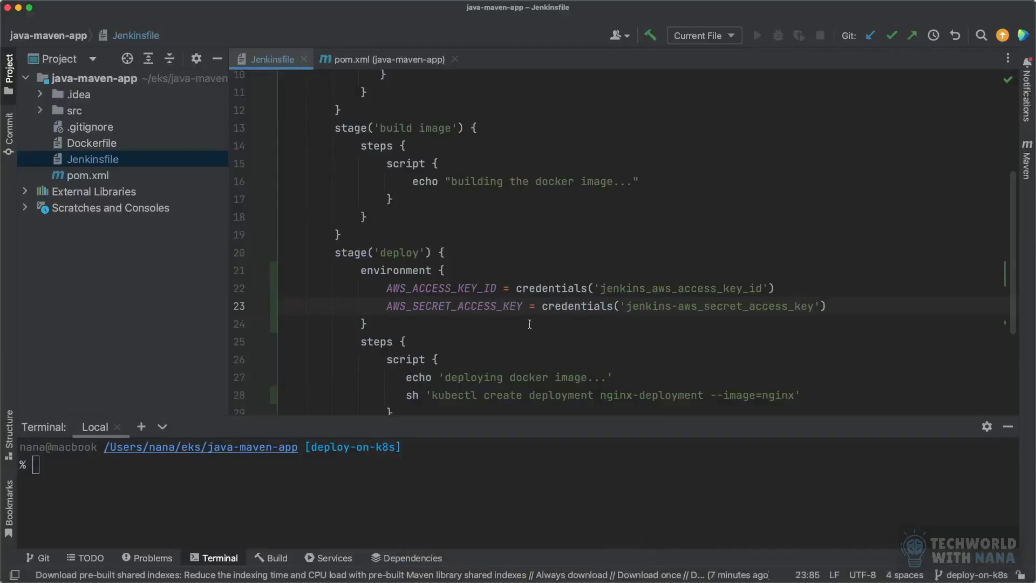
pyautogui.moveTo(387, 288); pyautogui.dragTo(865, 312)
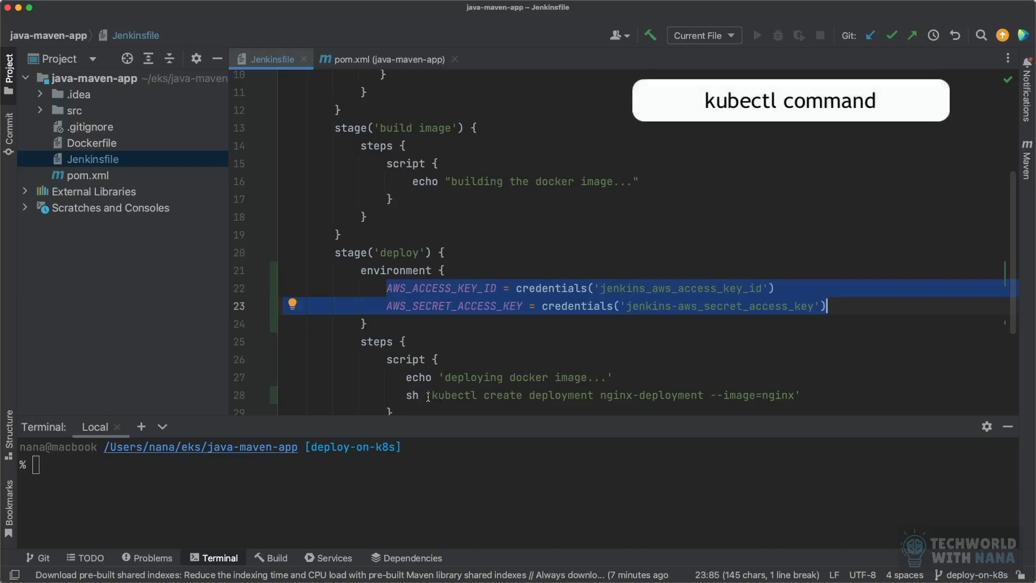
pyautogui.moveTo(426, 395); pyautogui.dragTo(478, 396)
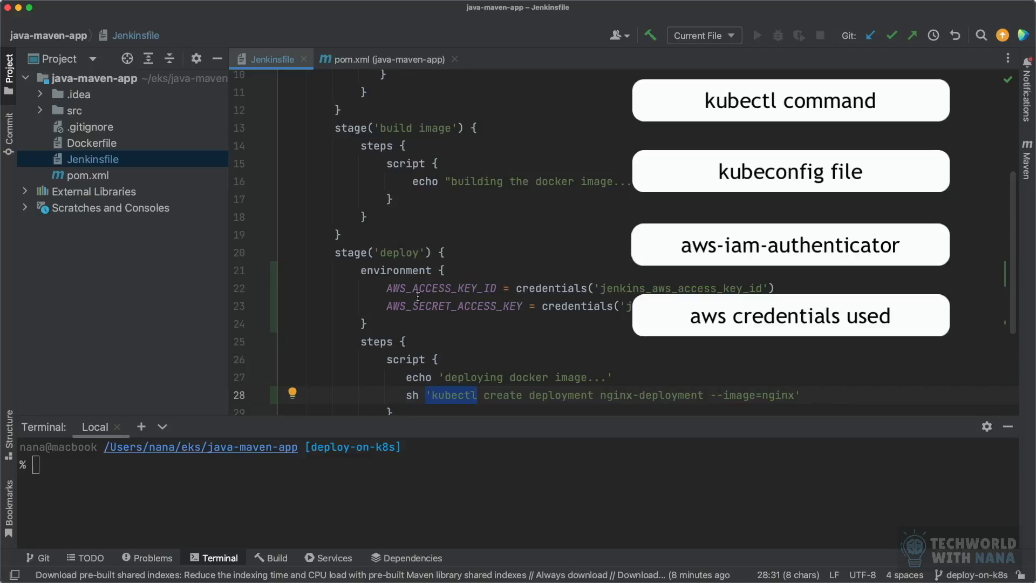
pyautogui.click(810, 395)
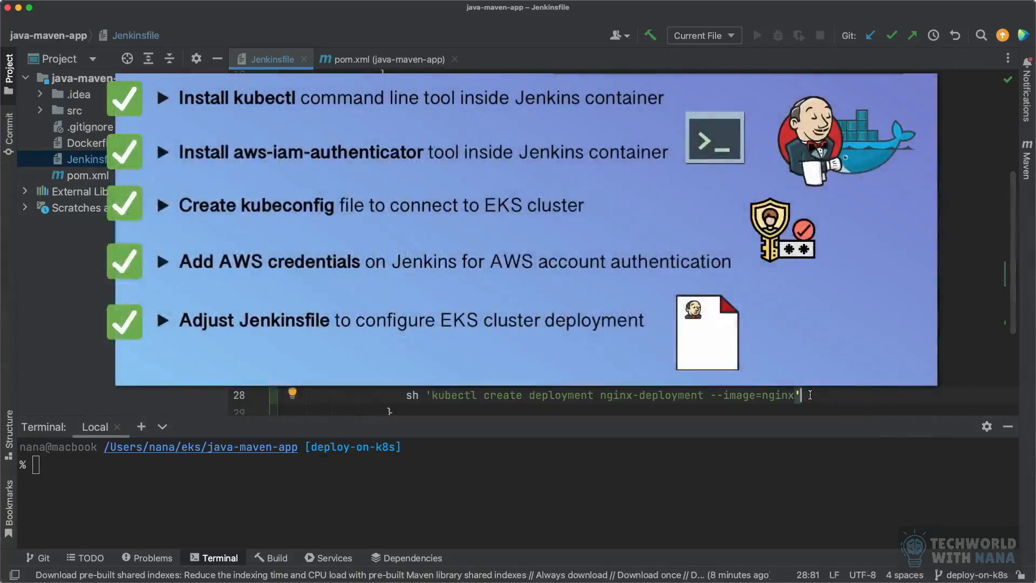
# Step: Stage all changes on the deploy-on-k8s branch by running git add . in IntelliJ IDEA's terminal
pyautogui.click(331, 488)
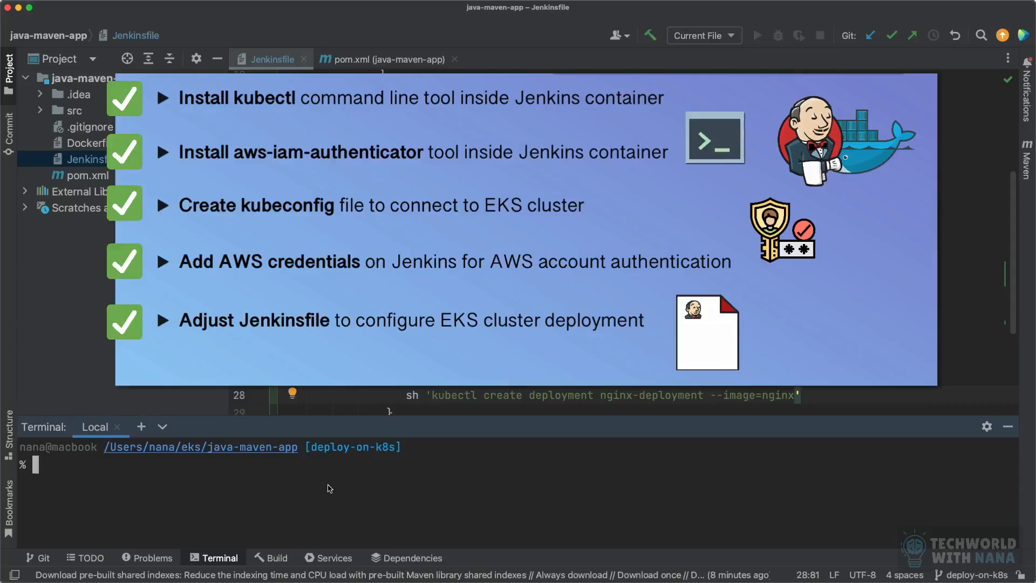
pyautogui.moveTo(408, 445); pyautogui.dragTo(305, 447)
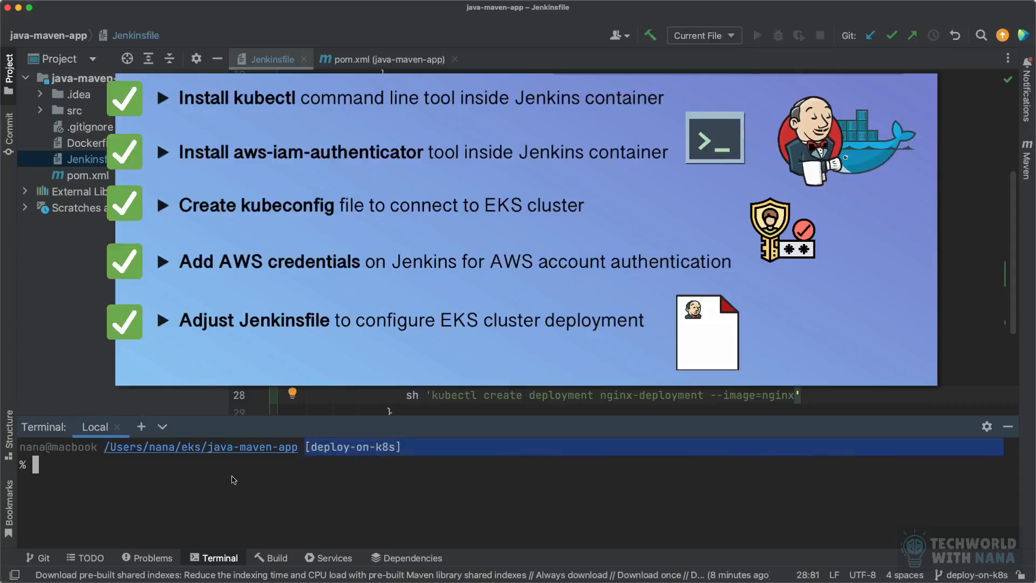
pyautogui.moveTo(230, 472); pyautogui.dragTo(222, 470)
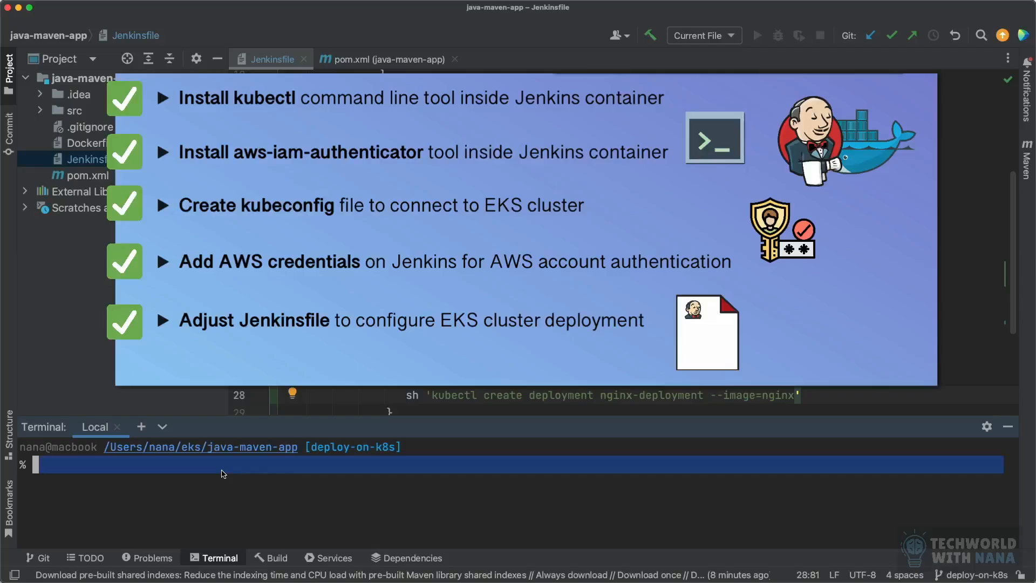
pyautogui.write('git add .')
pyautogui.press('Return')
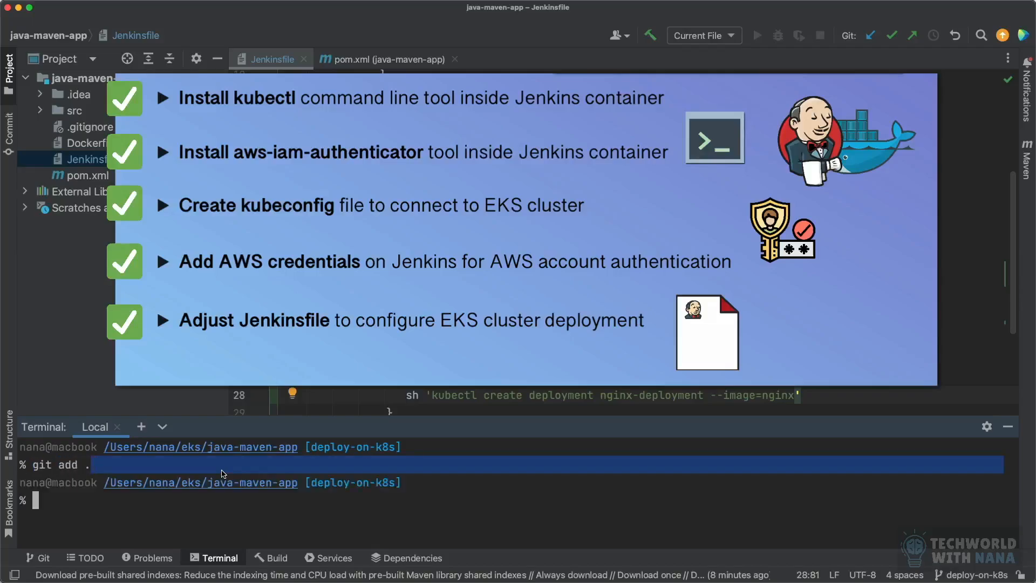
# Step: Commit the staged changes with the message "add kubectl deploy" and push the deploy-on-k8s branch to the remote repository
pyautogui.write('git commit -m "add')
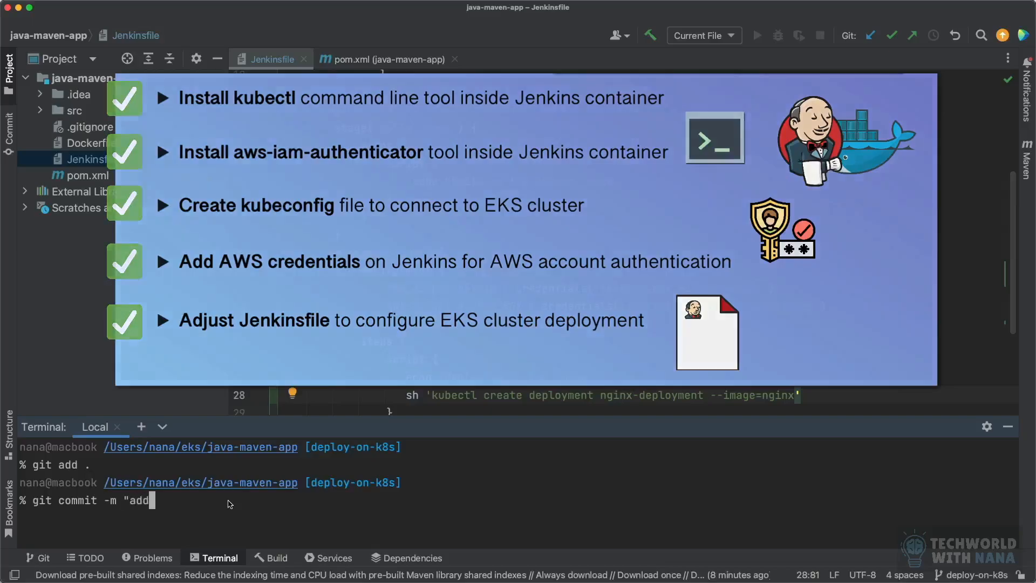
pyautogui.write(' kubectl ')
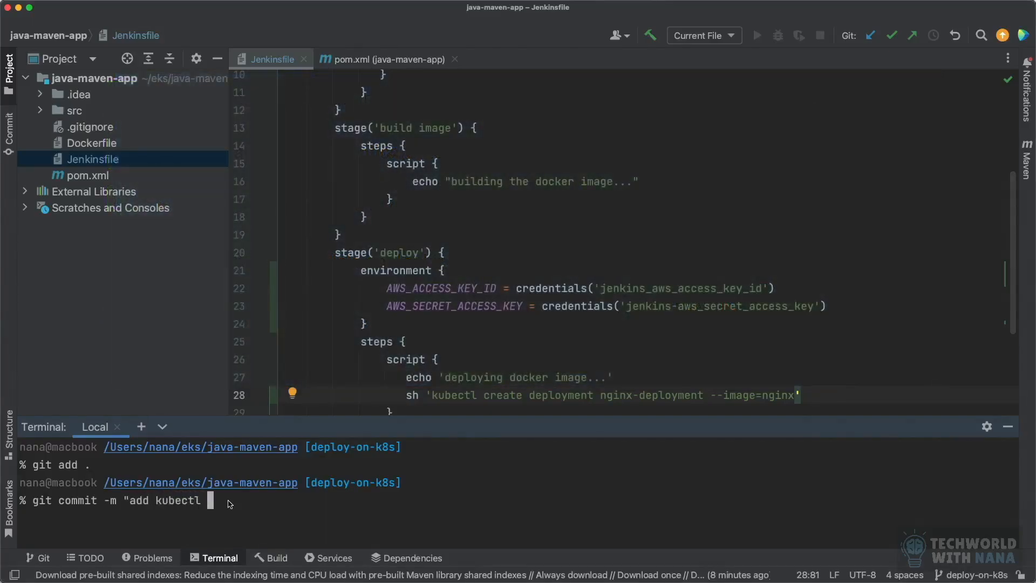
pyautogui.write('deploy"')
pyautogui.press('Return')
pyautogui.write('git push')
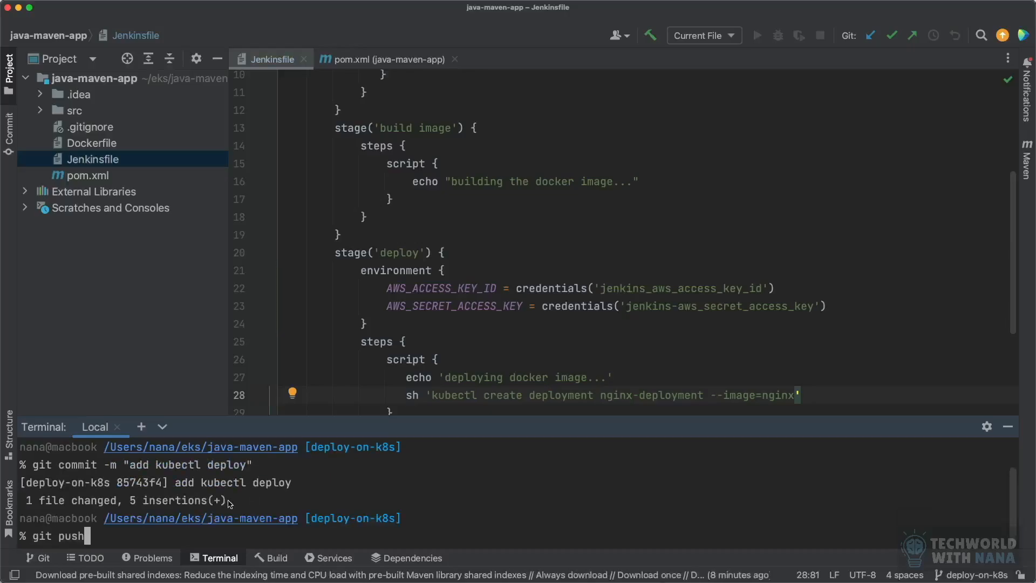
pyautogui.press('Return')
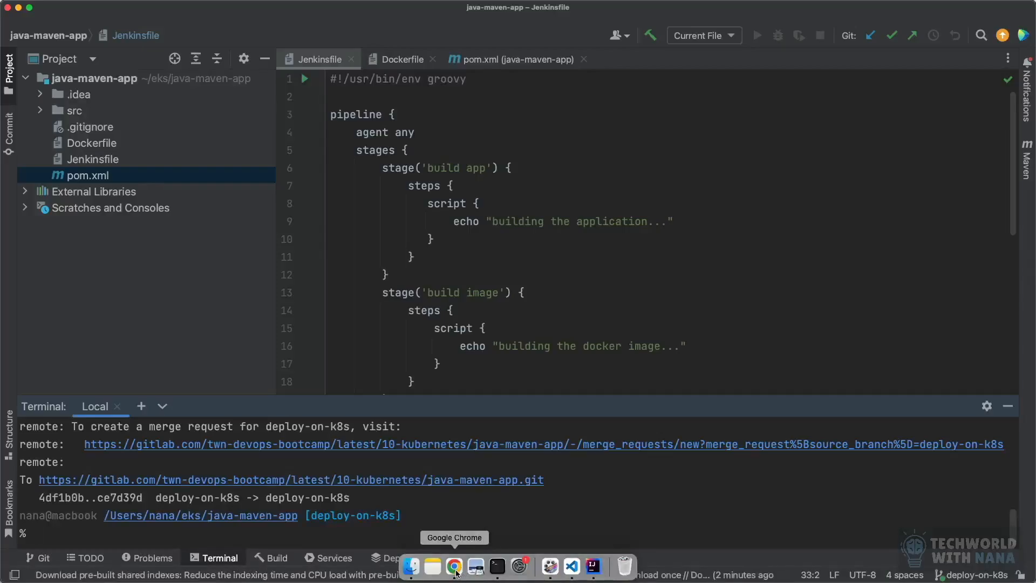
# Step: Switch to Jenkins in Chrome, set the java-maven-app pipeline's branch name filter expression to deploy-on-k8s and save the configuration
pyautogui.click(455, 567)
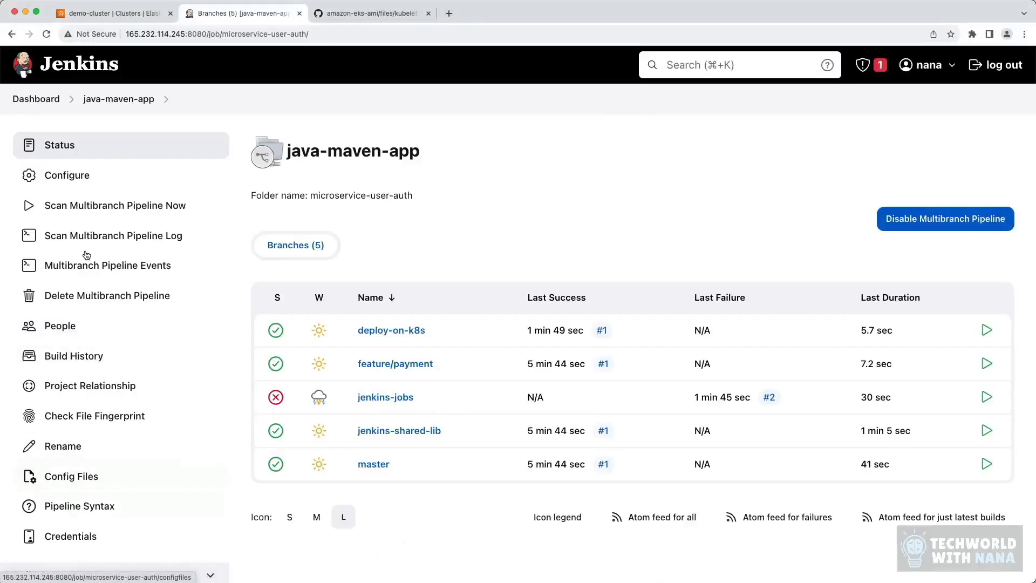
pyautogui.click(76, 174)
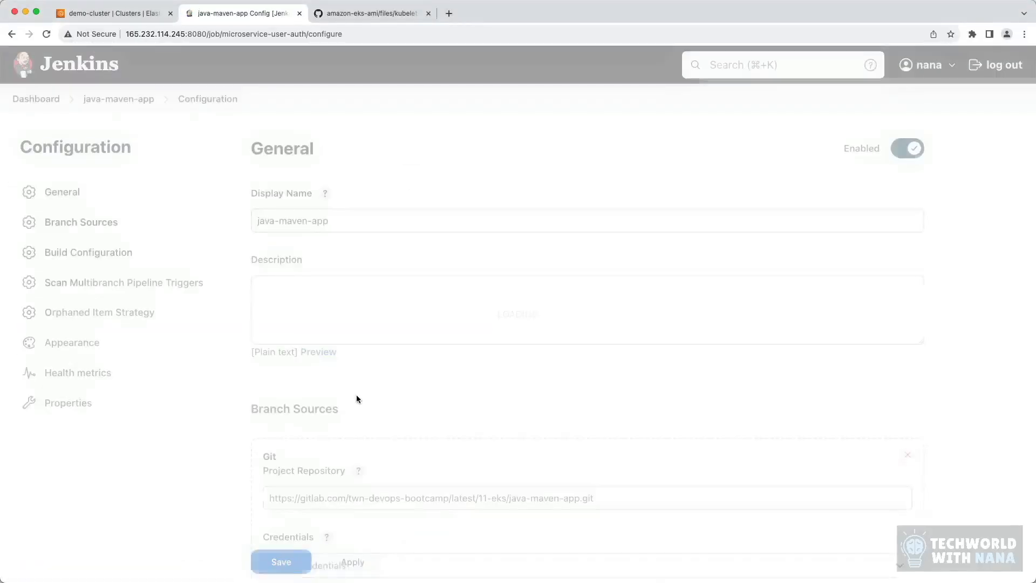
pyautogui.scroll(-5, 358, 395)
pyautogui.scroll(-4, 358, 399)
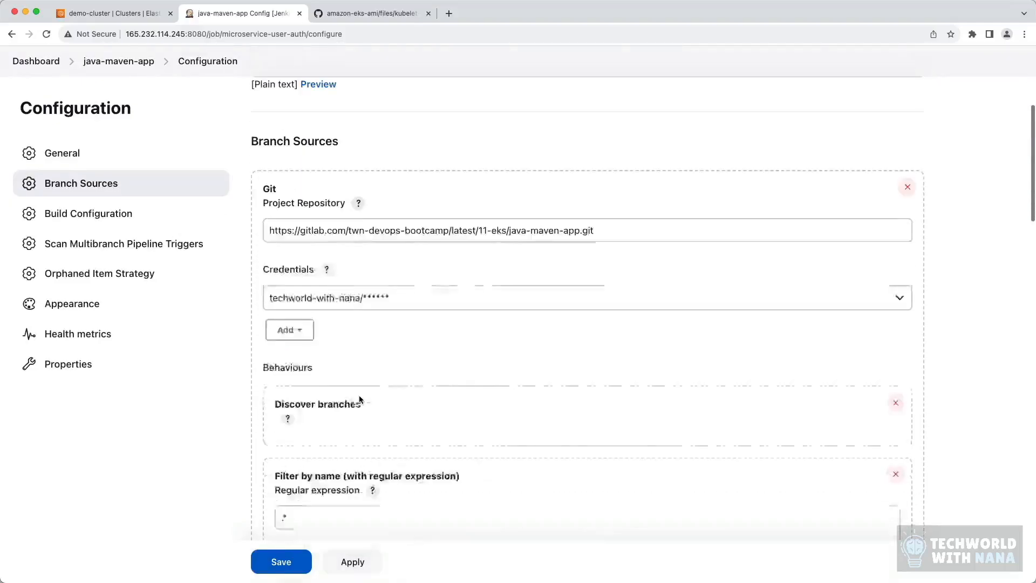
pyautogui.doubleClick(454, 482)
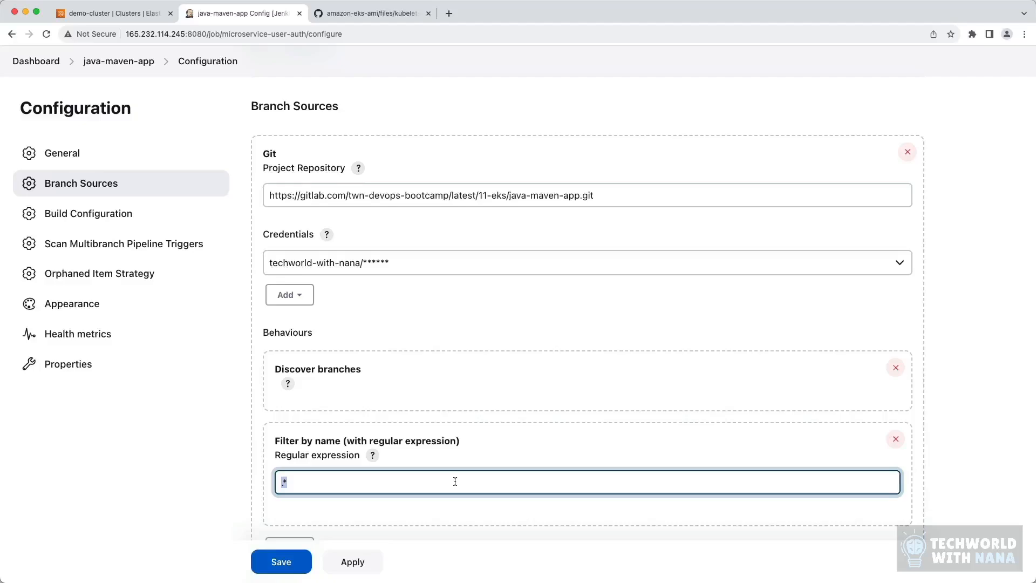
pyautogui.write('deploy-on-k8s')
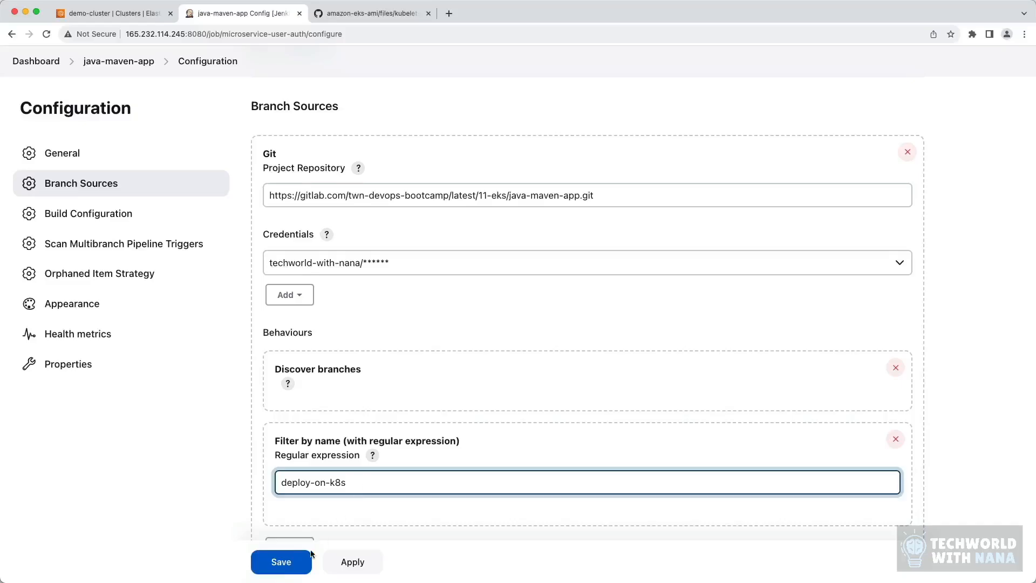
pyautogui.click(286, 564)
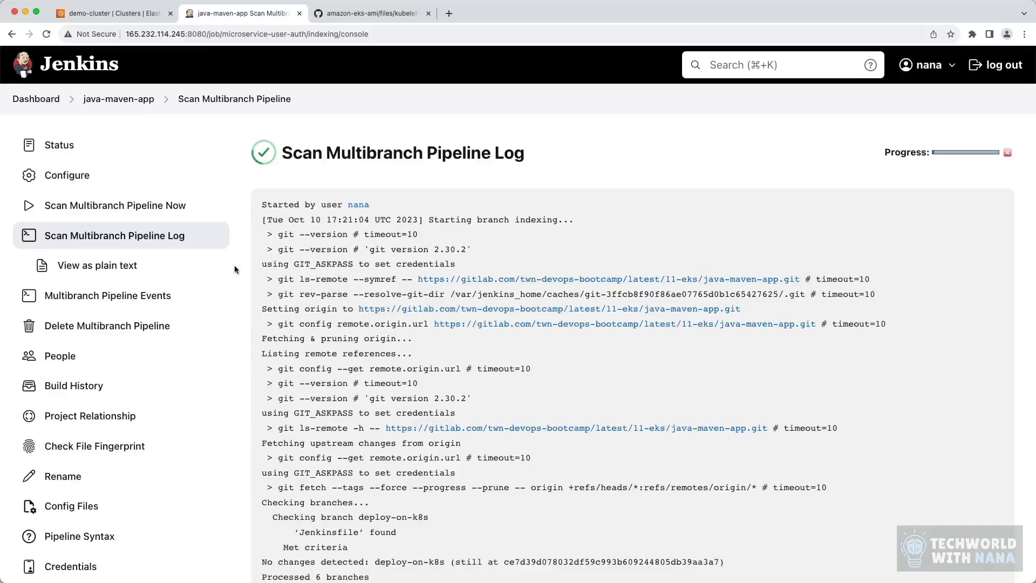
# Step: From the java-maven-app status page, go to the deploy-on-k8s branch and open the console output of build #2
pyautogui.click(63, 147)
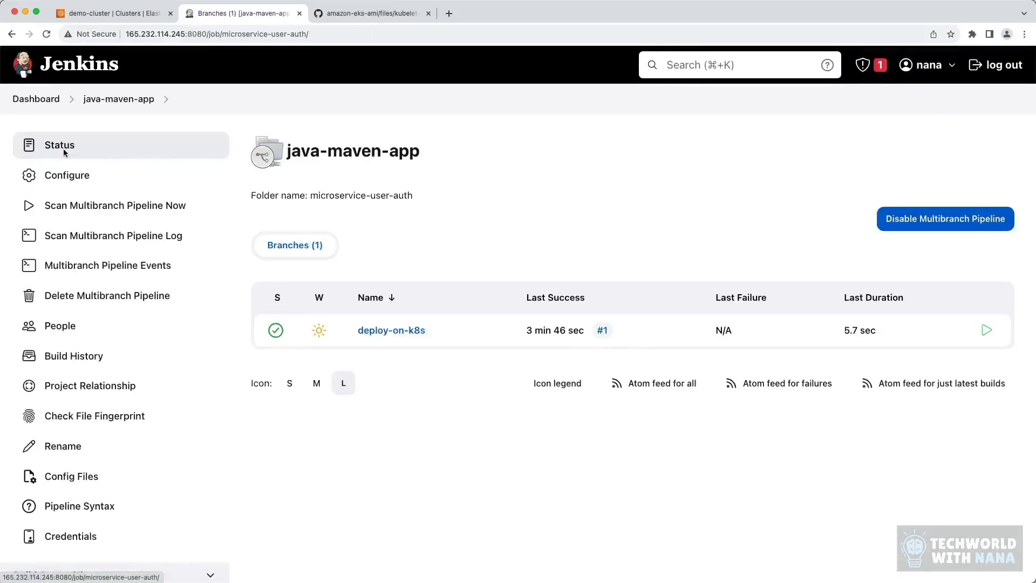
pyautogui.click(386, 330)
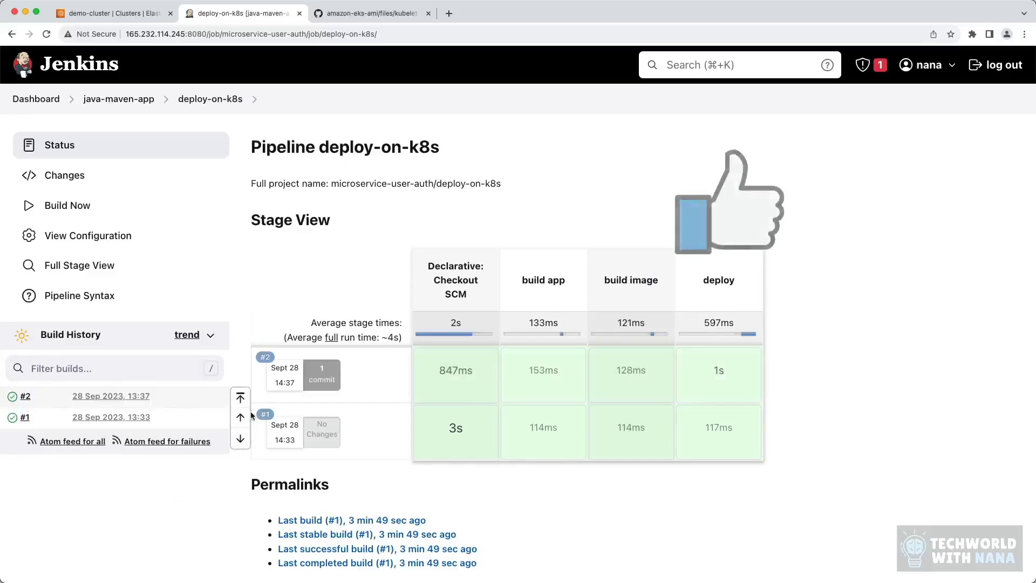
pyautogui.click(102, 396)
pyautogui.click(81, 204)
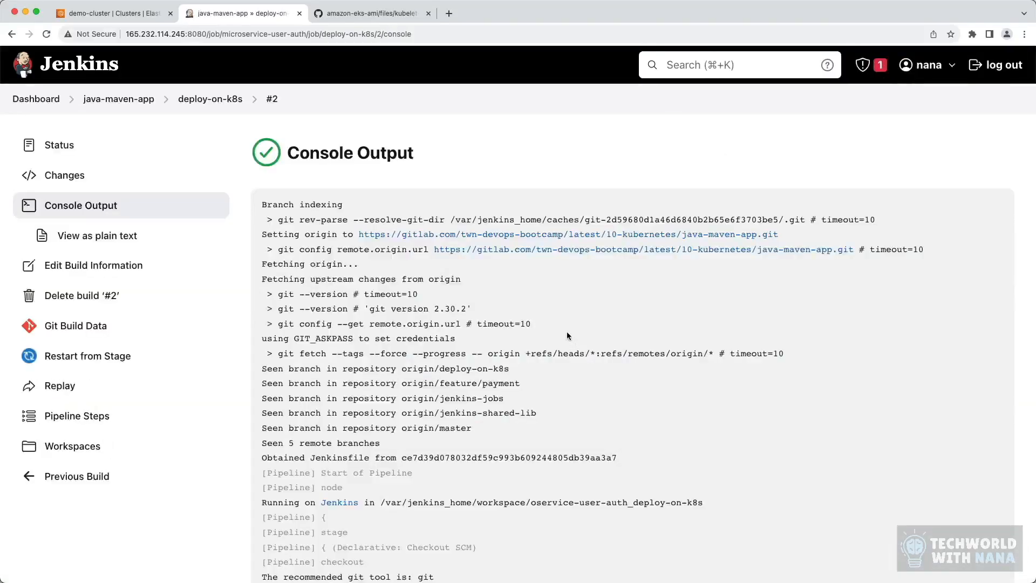
# Step: Examine the kubectl create deployment command and its result line in the deploy stage of the console output
pyautogui.scroll(-15, 566, 331)
pyautogui.moveTo(574, 294); pyautogui.dragTo(260, 297)
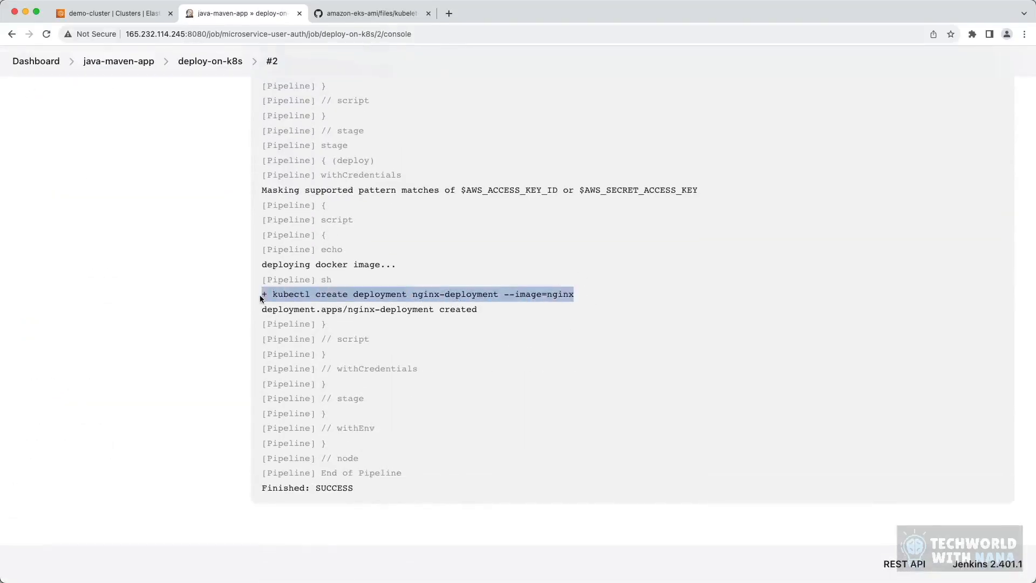
pyautogui.moveTo(477, 312); pyautogui.dragTo(264, 314)
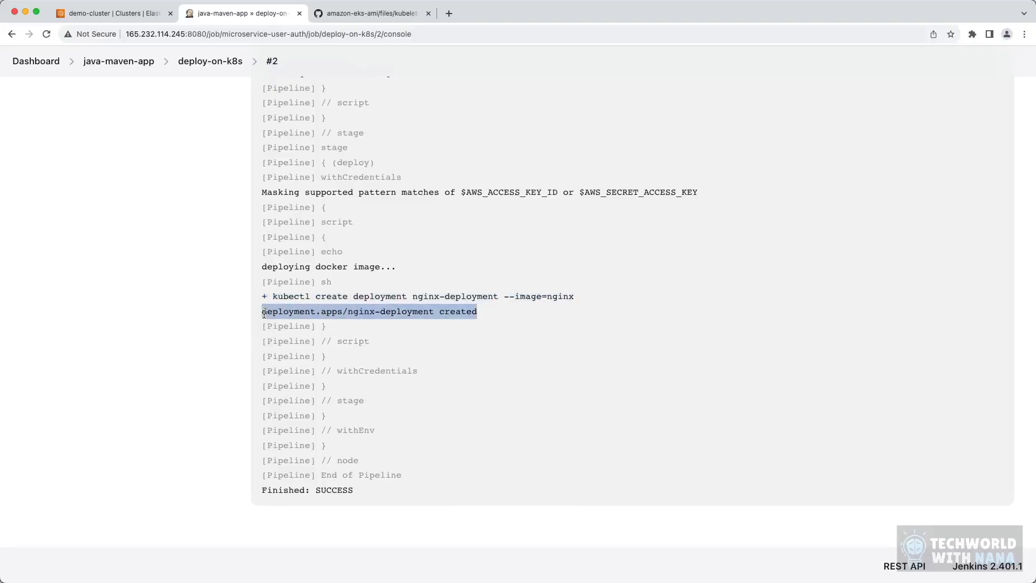
pyautogui.click(489, 317)
# Step: Switch to the Terminal app, run kubectl get pod and inspect the name of the nginx deployment's pod
pyautogui.moveTo(352, 581)
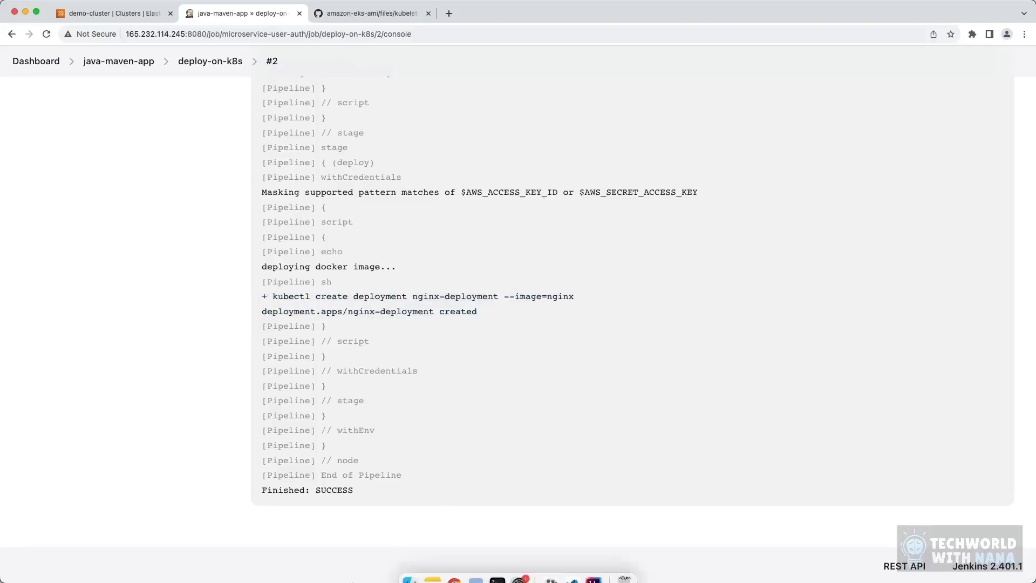
pyautogui.click(497, 579)
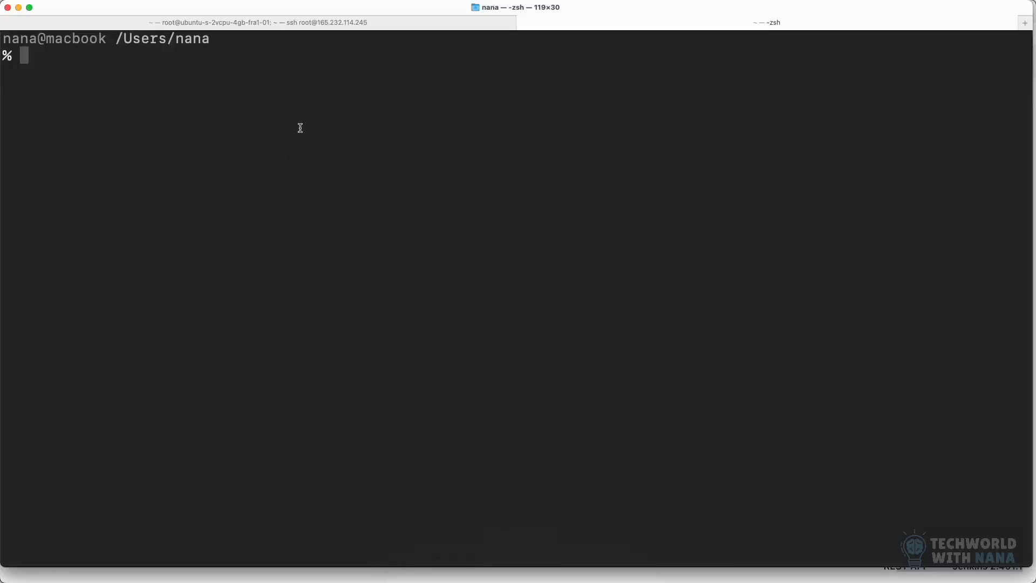
pyautogui.write('kubectl get ')
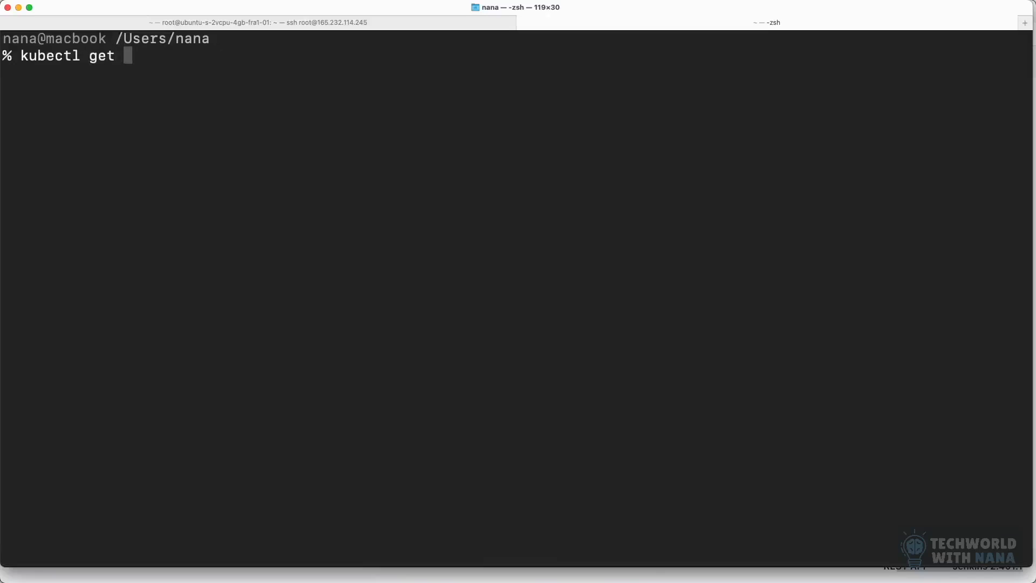
pyautogui.write('pod')
pyautogui.press('Return')
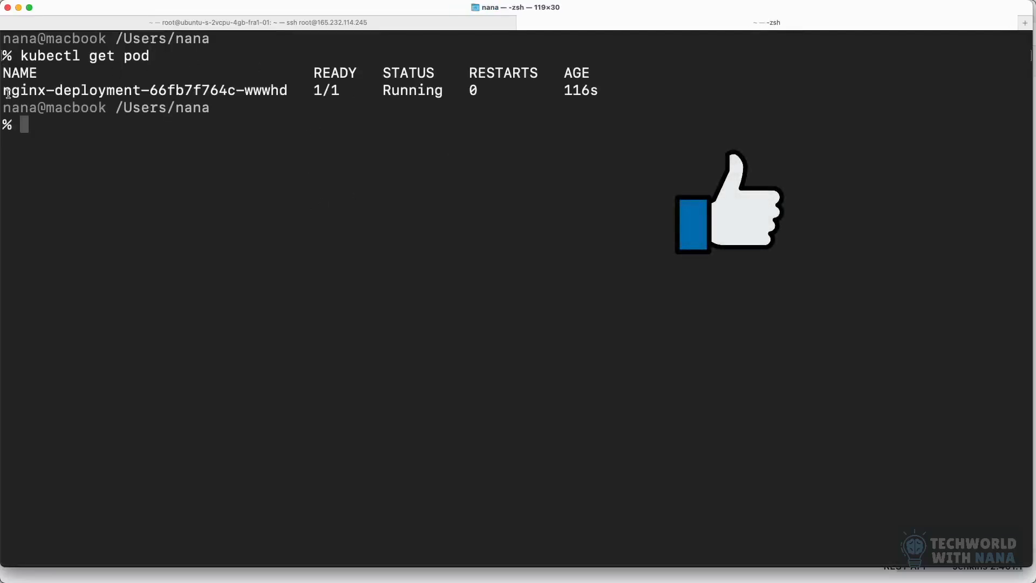
pyautogui.moveTo(7, 90); pyautogui.dragTo(291, 90)
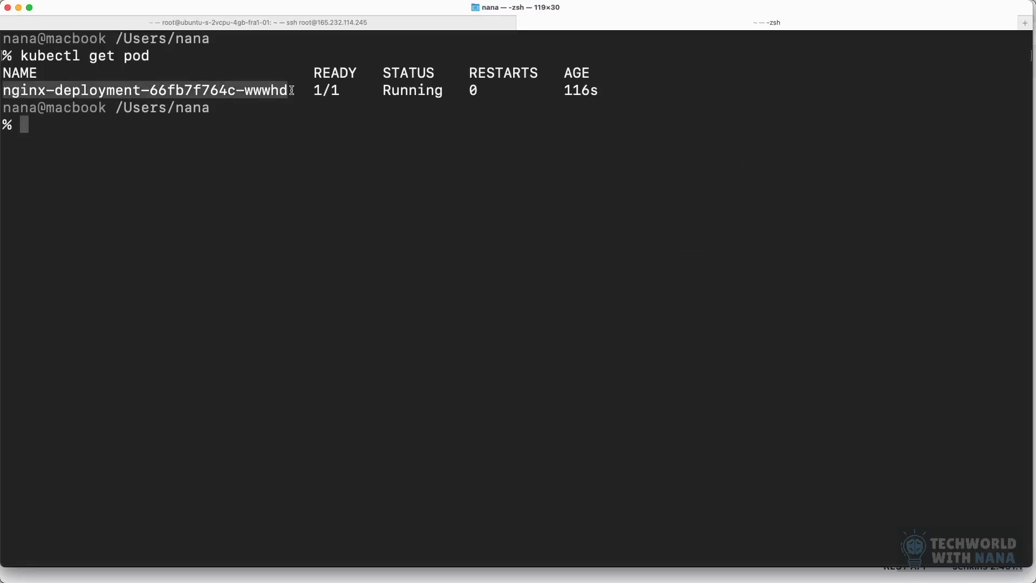
pyautogui.click(276, 119)
# Step: Switch back to IntelliJ IDEA, enlarge the editor area and review the deploy stage's environment block with the AWS credentials in the Jenkinsfile
pyautogui.moveTo(518, 566)
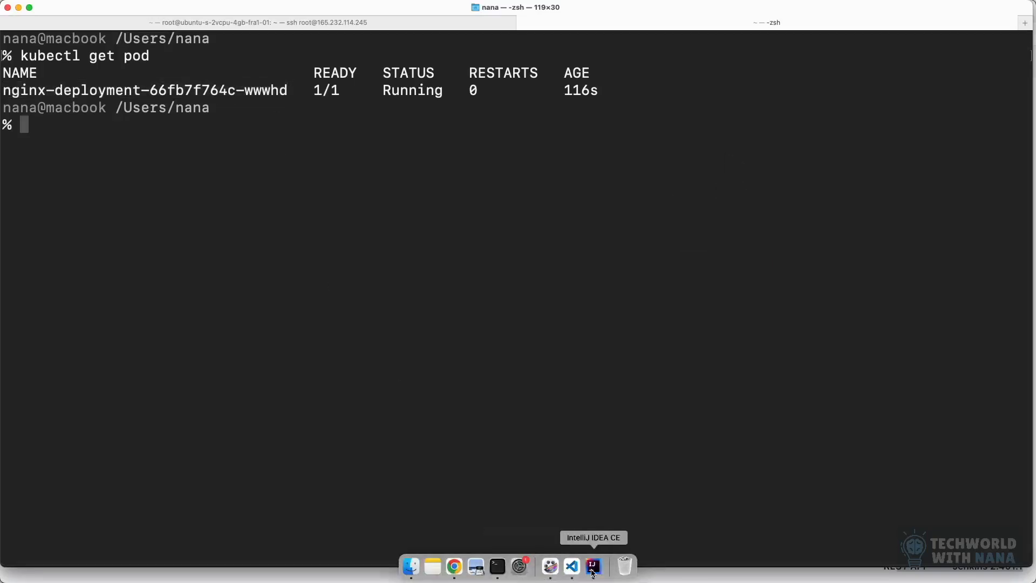
pyautogui.click(592, 566)
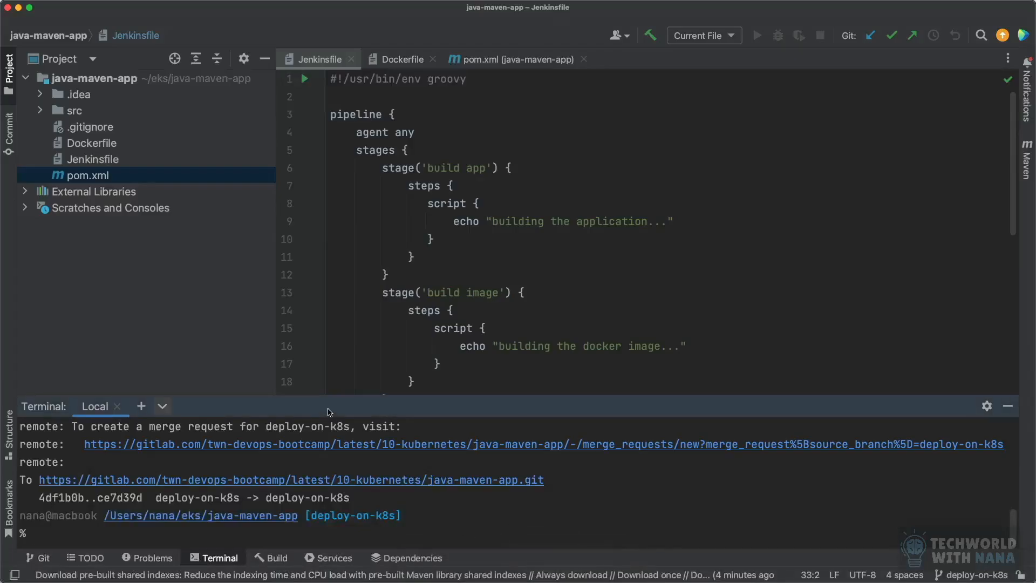
pyautogui.moveTo(337, 399); pyautogui.dragTo(334, 471)
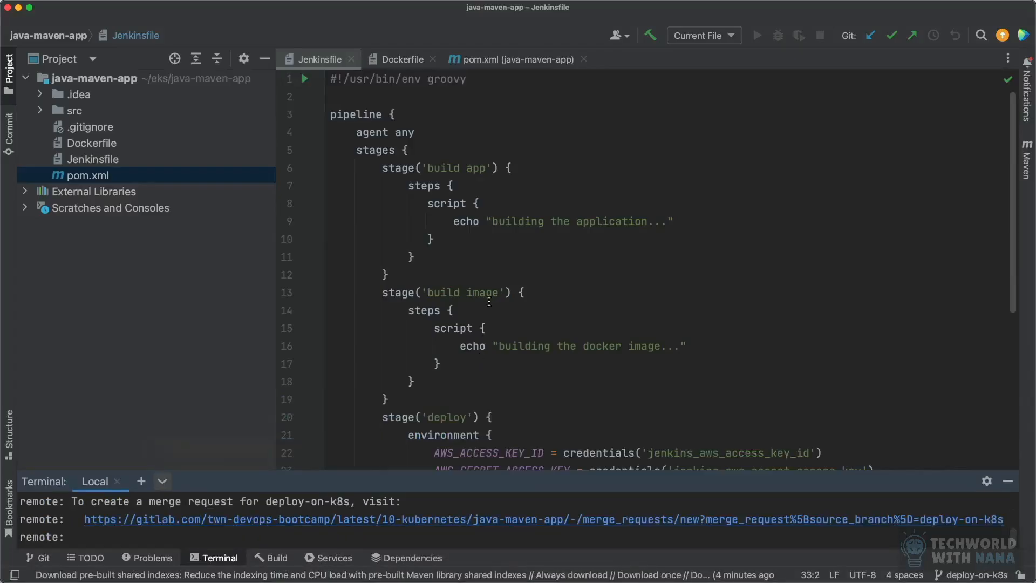
pyautogui.scroll(-5, 489, 303)
pyautogui.scroll(-2, 488, 302)
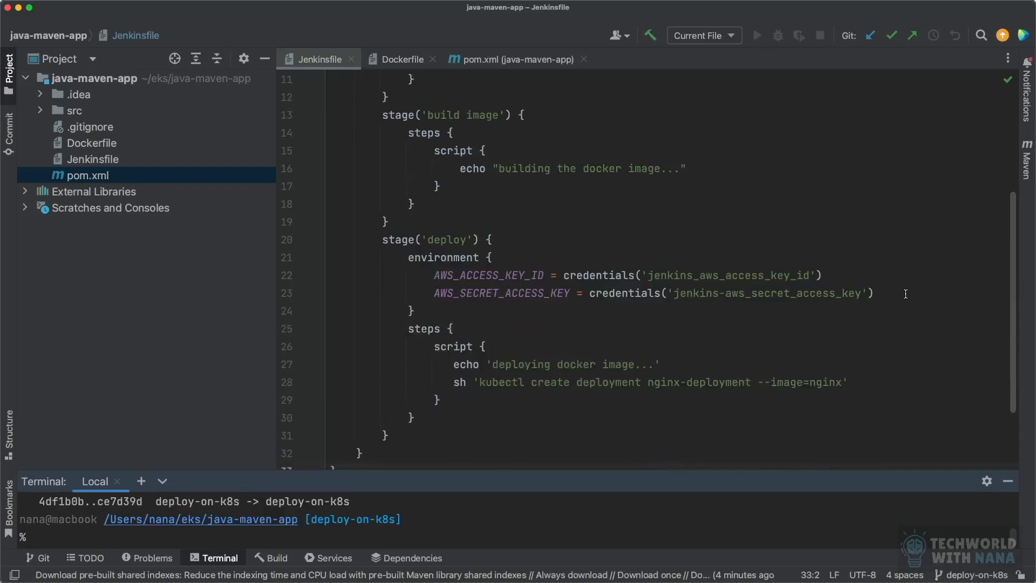
pyautogui.moveTo(905, 294); pyautogui.dragTo(750, 293)
pyautogui.moveTo(489, 269); pyautogui.dragTo(330, 257)
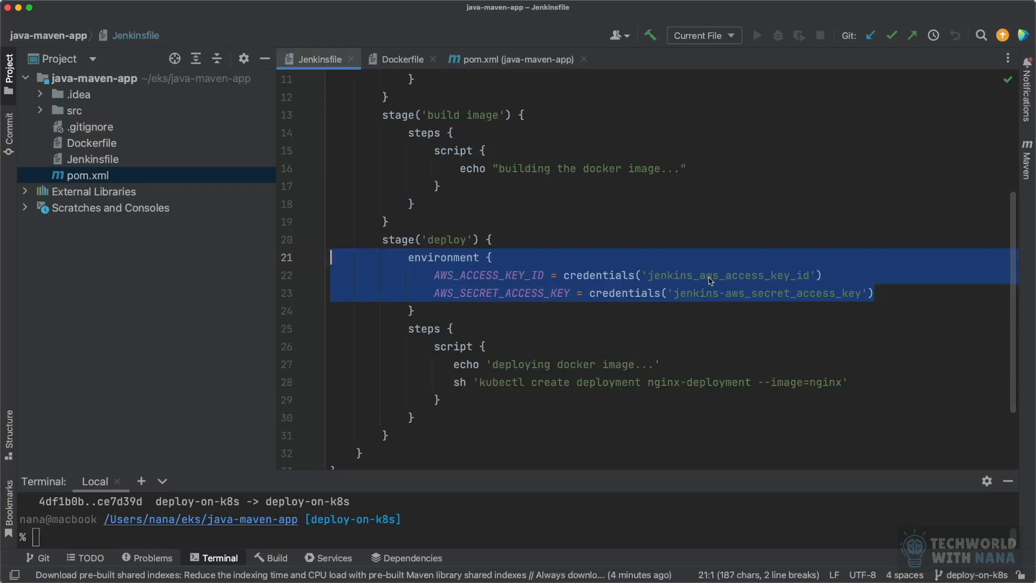